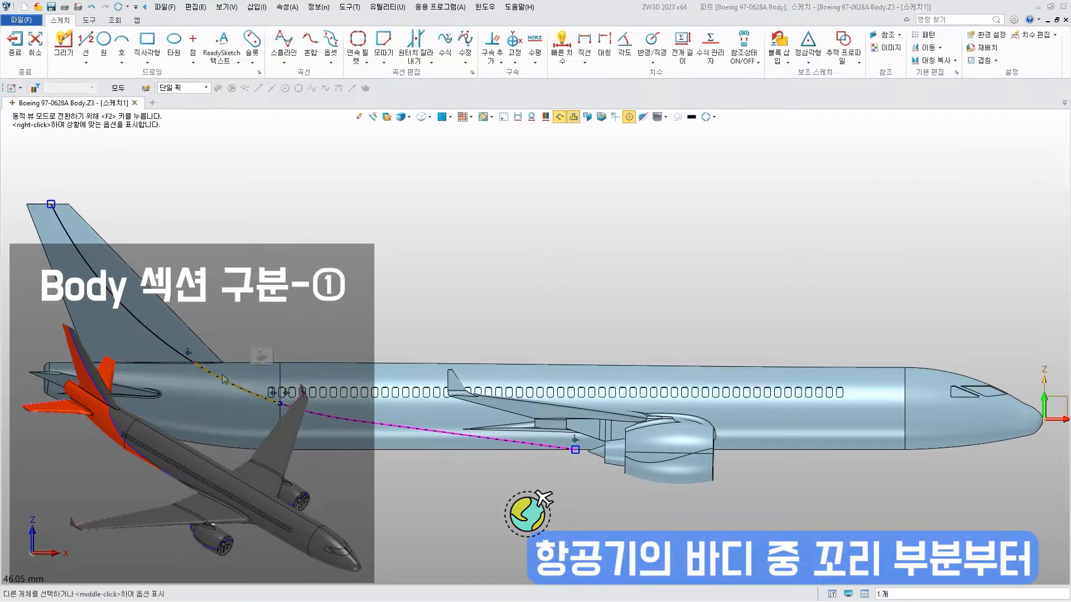
- Draw a straight line about 21 mm long outward from the section curve's lower end beneath the fuselage
scroll(174, 378, "up", 5)
scroll(174, 378, "down", 6)
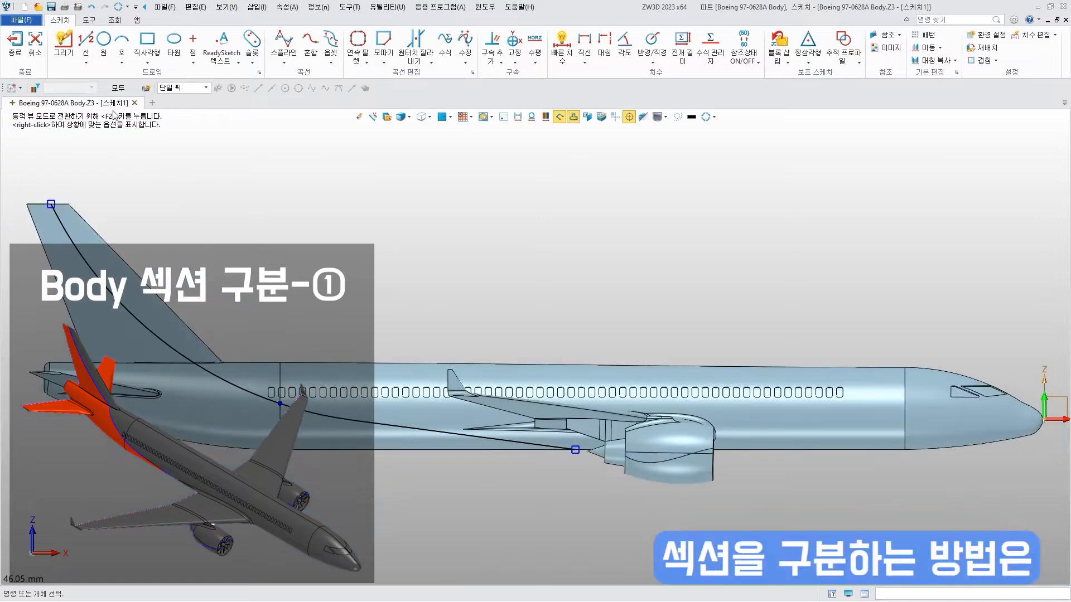
left_click(85, 40)
left_click(575, 449)
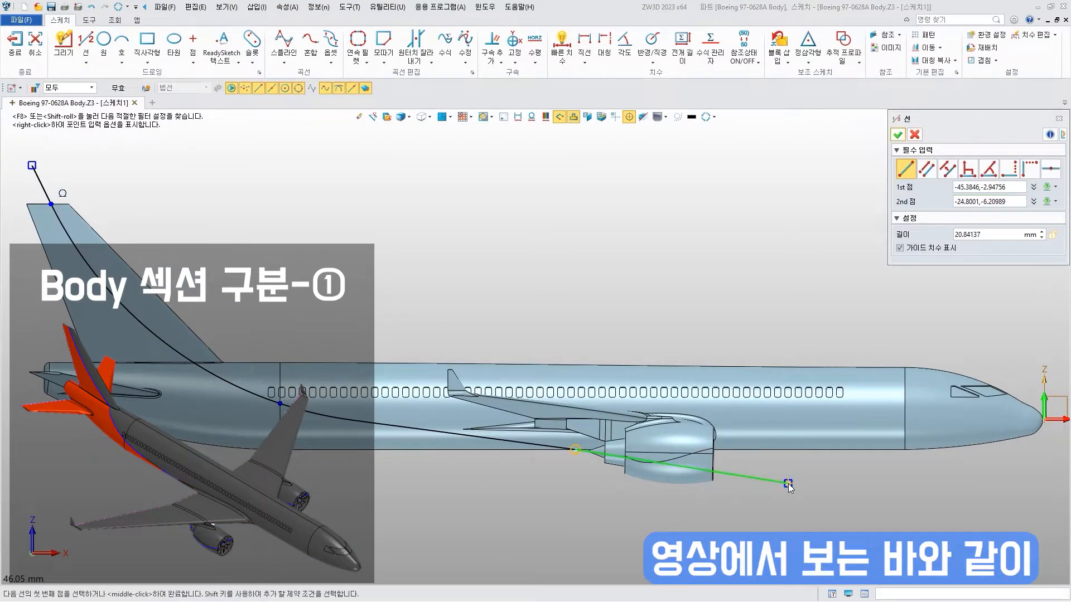
left_click(787, 483)
middle_click(787, 482)
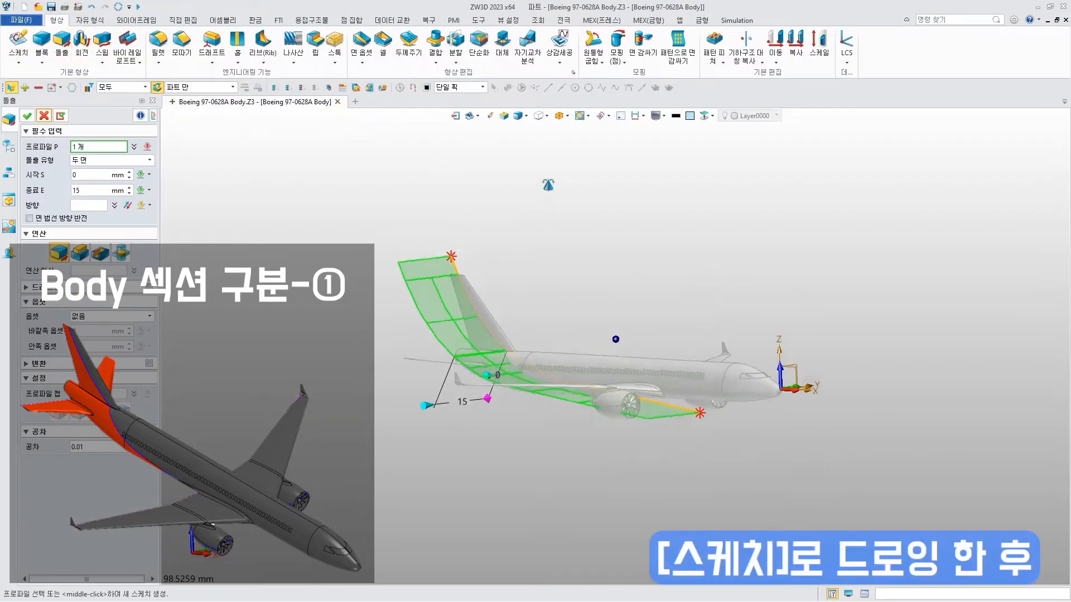
- Extrude the tail section sketch symmetrically by 8.9 mm into a dividing surface across the fuselage
scroll(347, 363, "up", 5)
right_click_drag(346, 364, 446, 379)
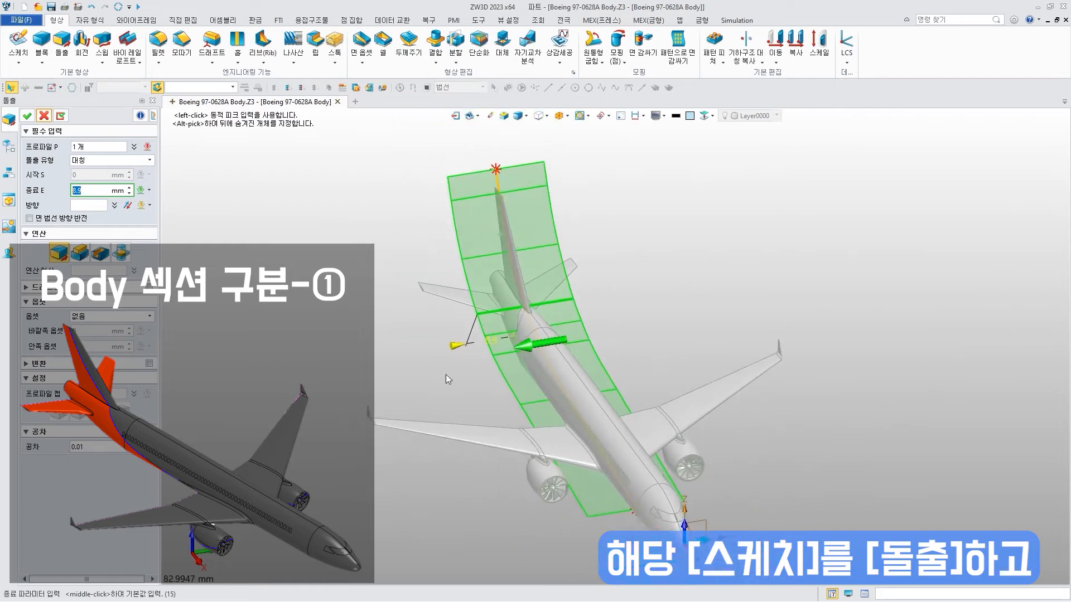
left_click(27, 116)
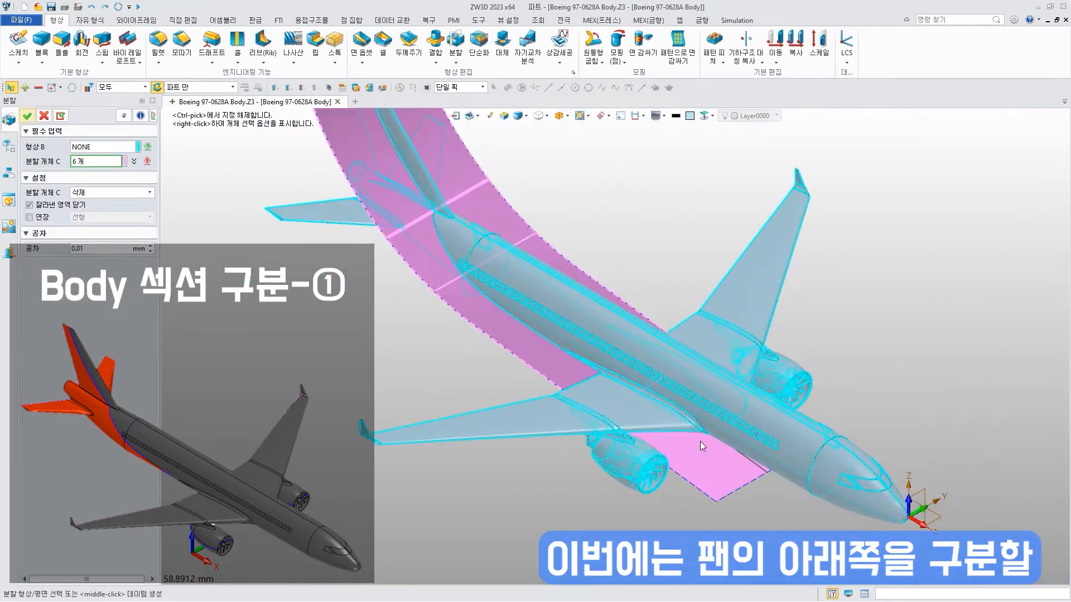
- Divide the aircraft body with the six tail-section extruded faces, deleting the cutting faces, and check the two separated bodies
scroll(381, 345, "down", 3)
left_click(26, 115)
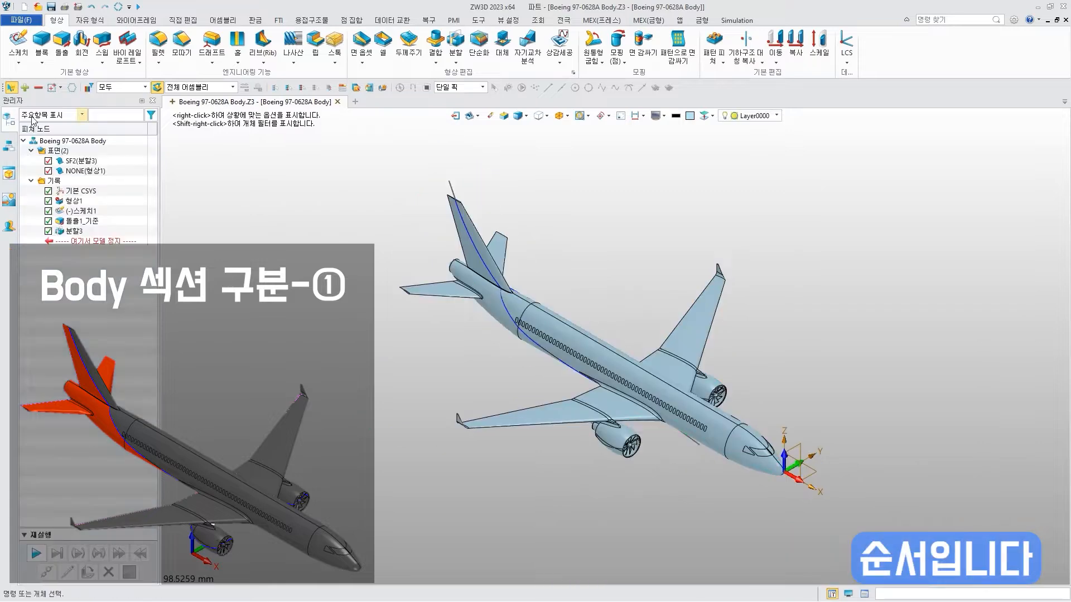
left_click(81, 161)
left_click(85, 171)
left_click(247, 191)
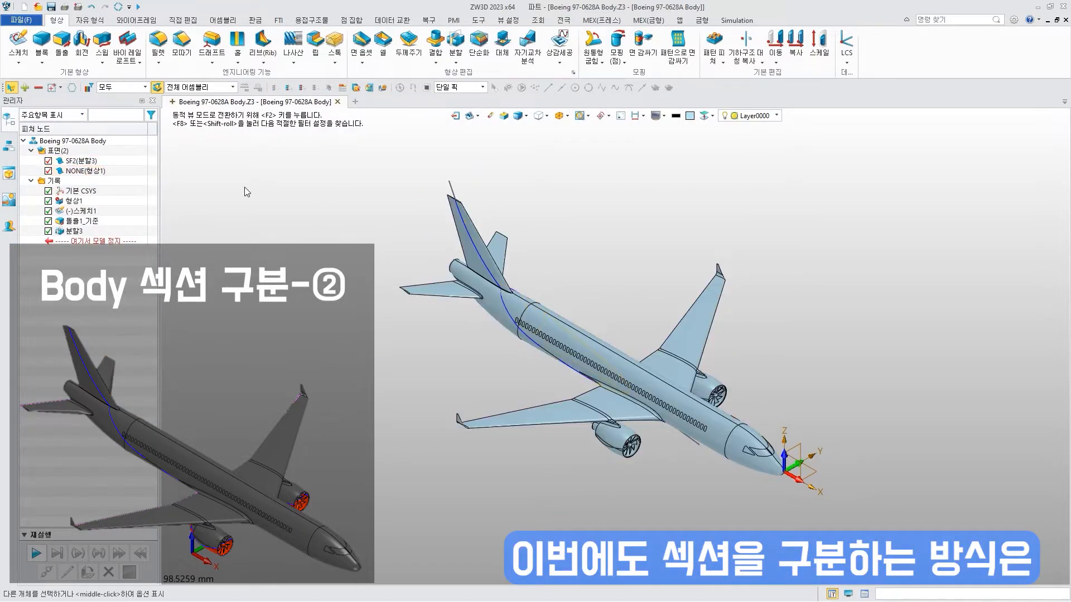
- In a new side sketch, reference the engine nacelle's curved edges and offset the referenced curves by 0 mm
left_click(18, 42)
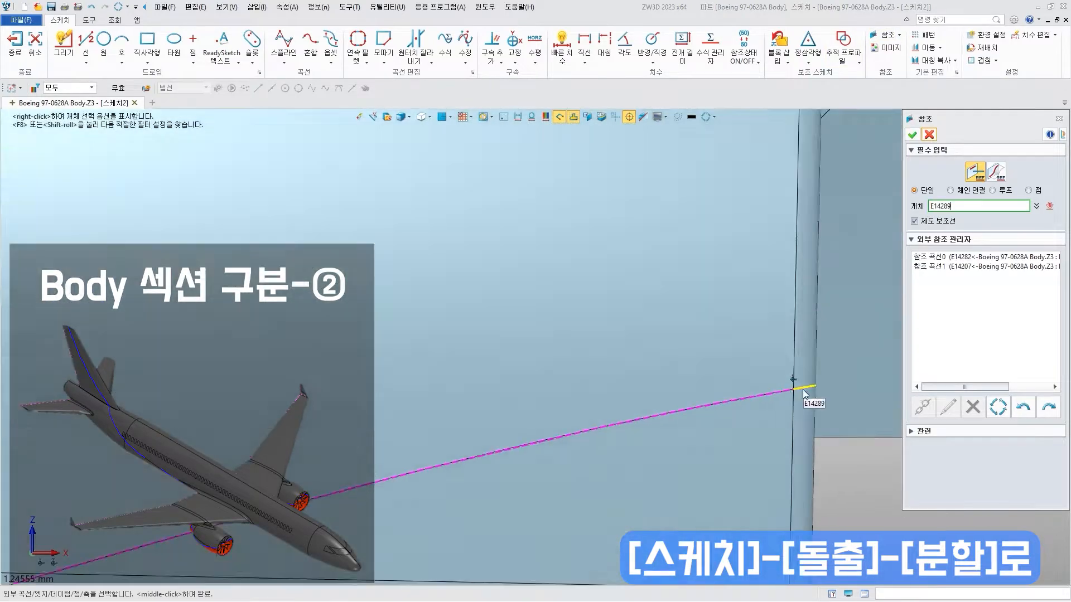
middle_click(709, 260)
scroll(702, 246, "down", 10)
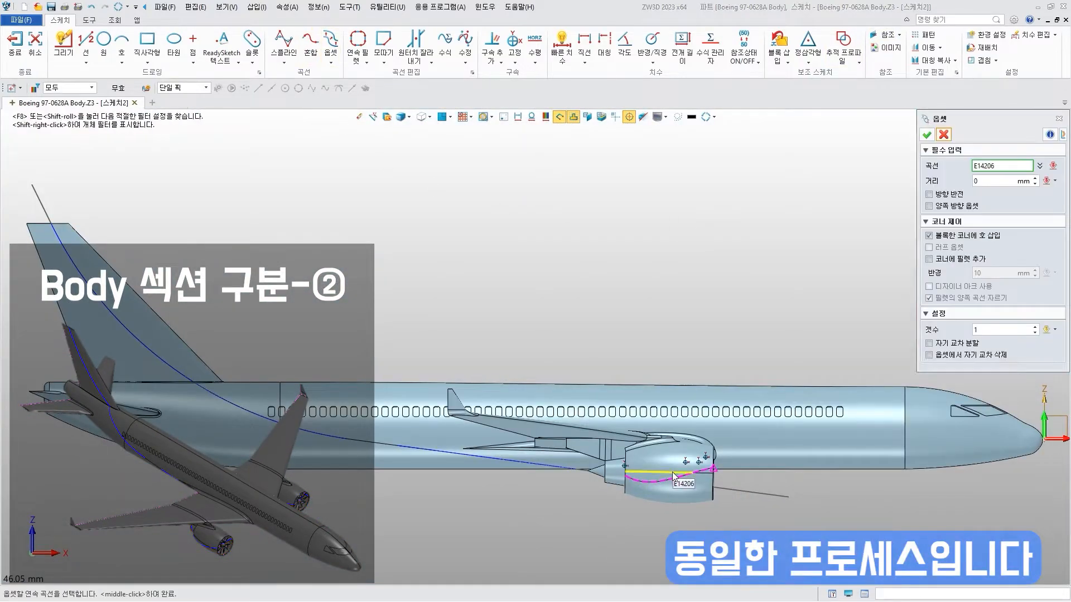
scroll(914, 424, "up", 10)
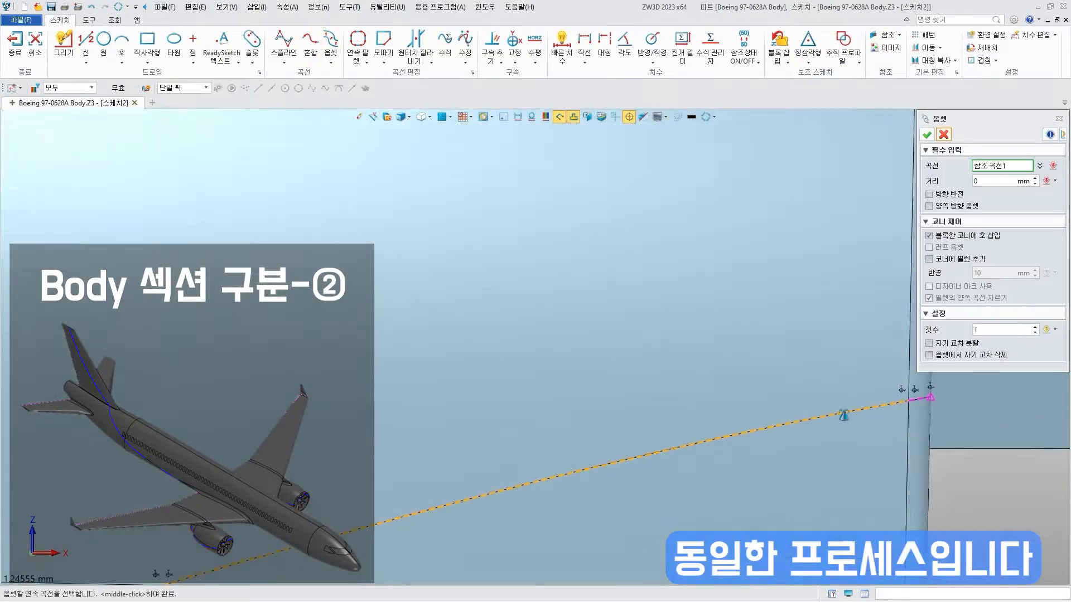
left_click(927, 135)
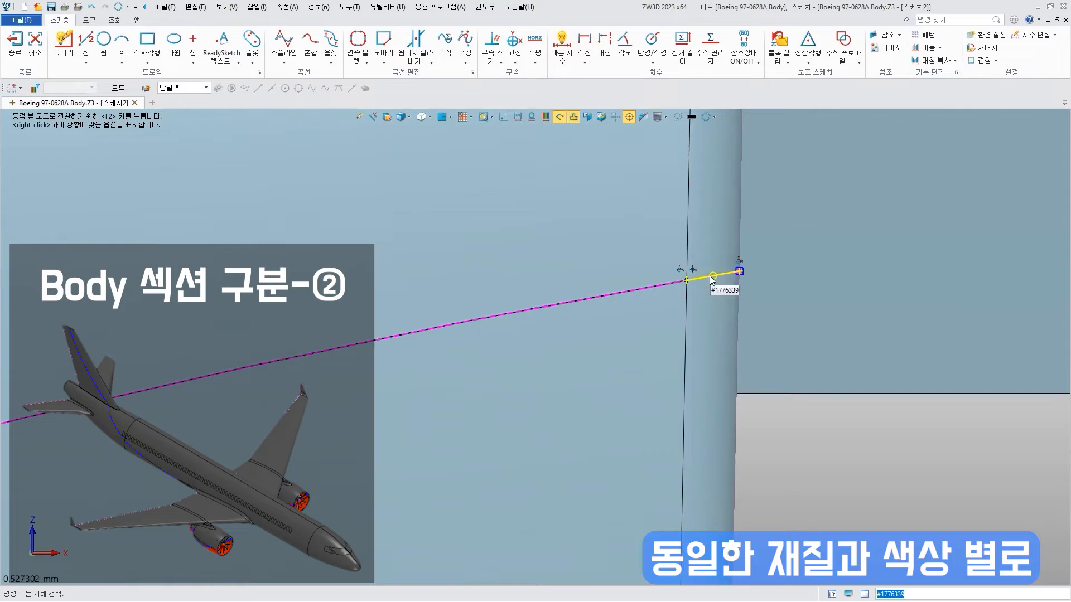
- Extend the nacelle curve past both ends with short straight lines and finish the sketch
scroll(412, 347, "down", 10)
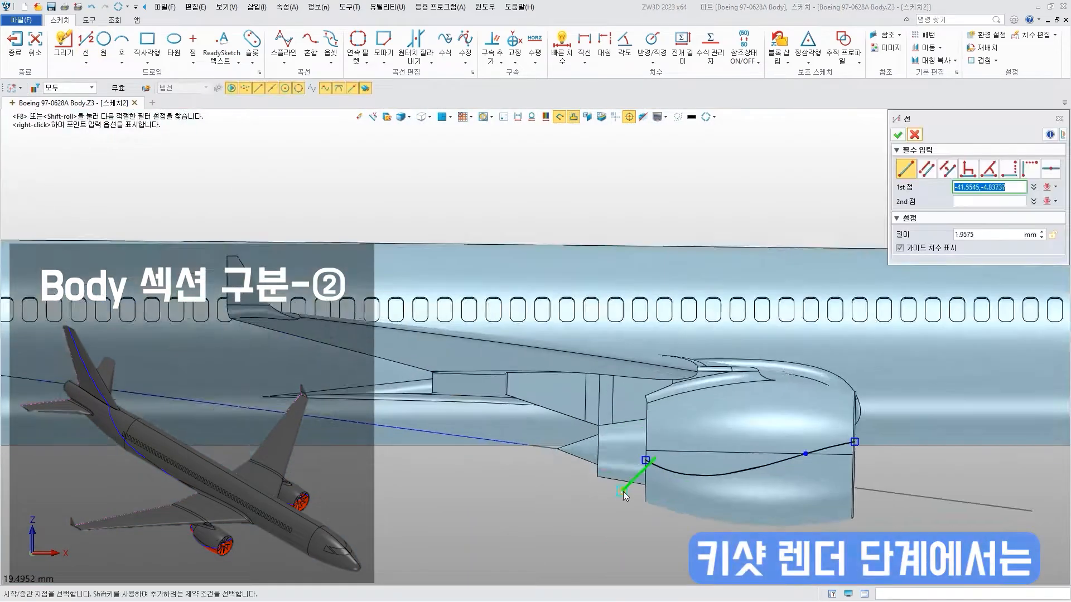
scroll(623, 491, "up", 6)
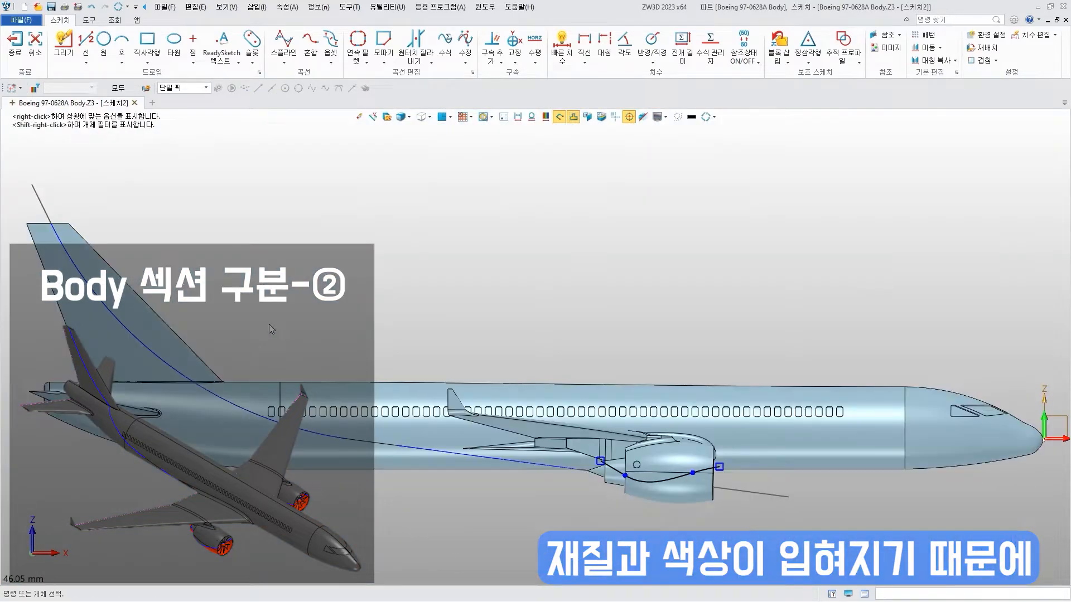
left_click(23, 55)
- Extrude the nacelle sketch as a two-sided surface from 5.59 mm to 19.17 mm across the engine
left_click(61, 45)
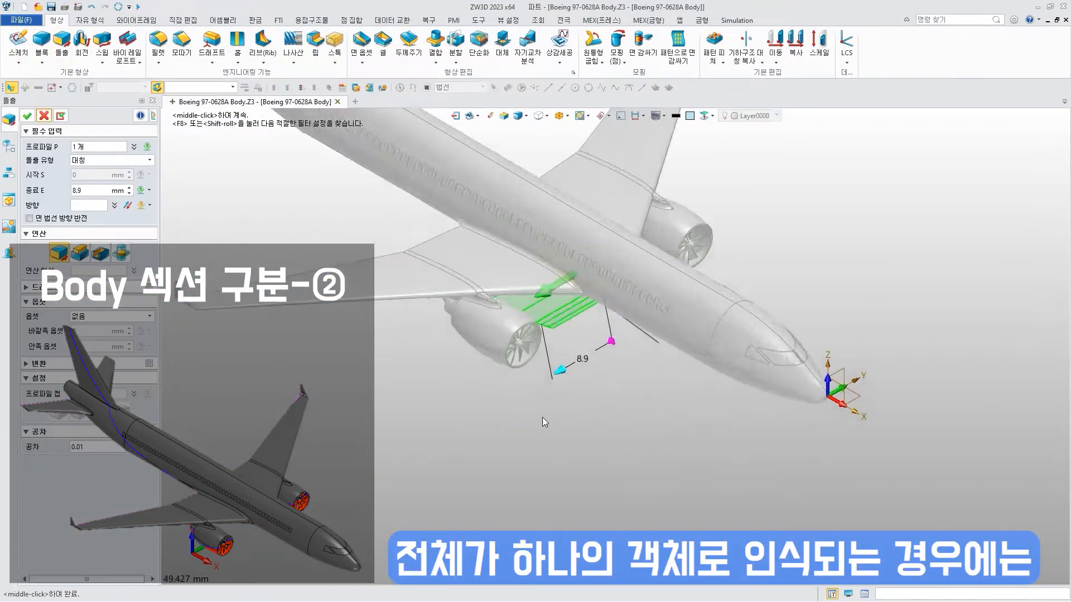
left_click(149, 160)
left_click(111, 179)
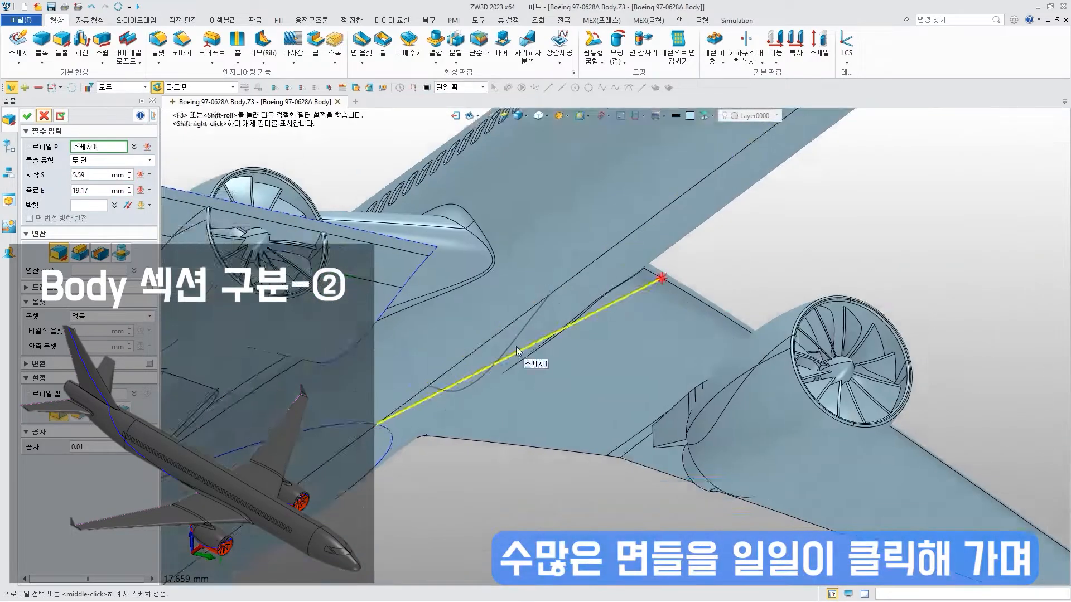
left_click(372, 283)
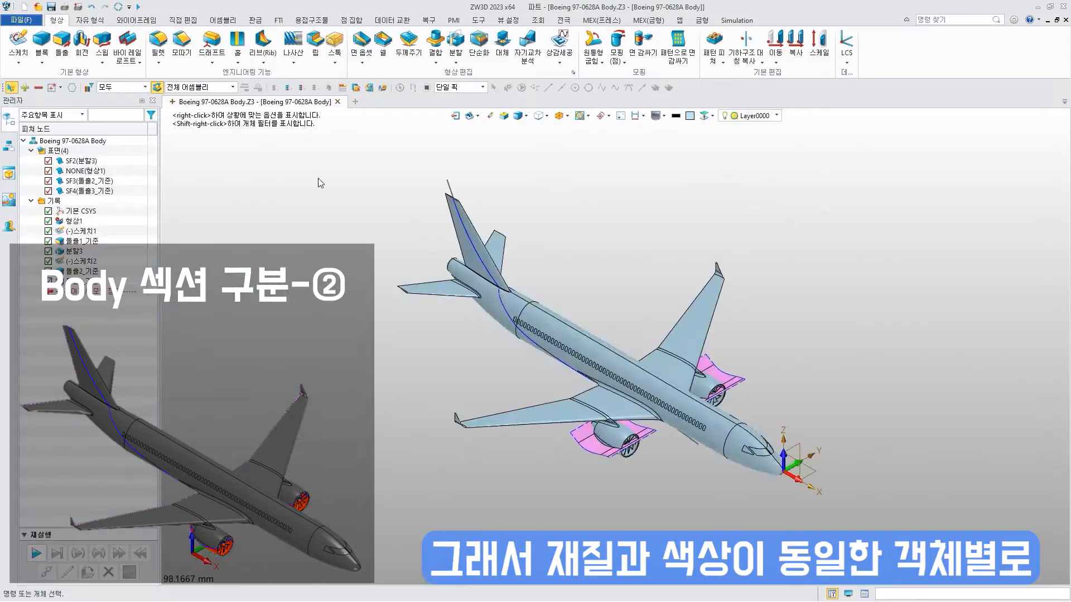
- Divide the main aircraft body with the eight extruded faces around both engines, deleting the cutting faces
left_click(456, 45)
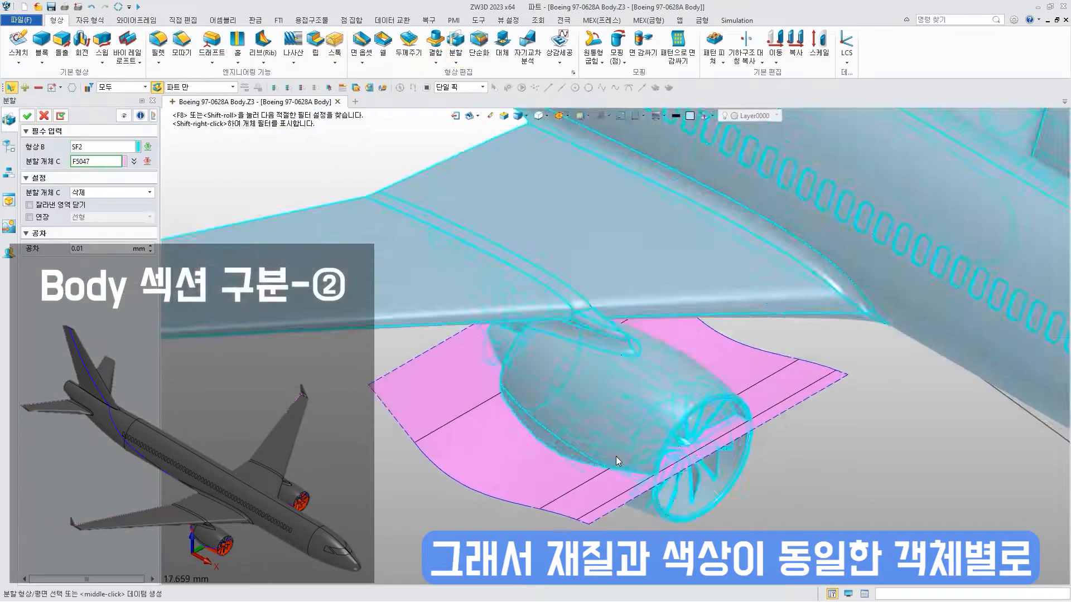
scroll(616, 456, "down", 2)
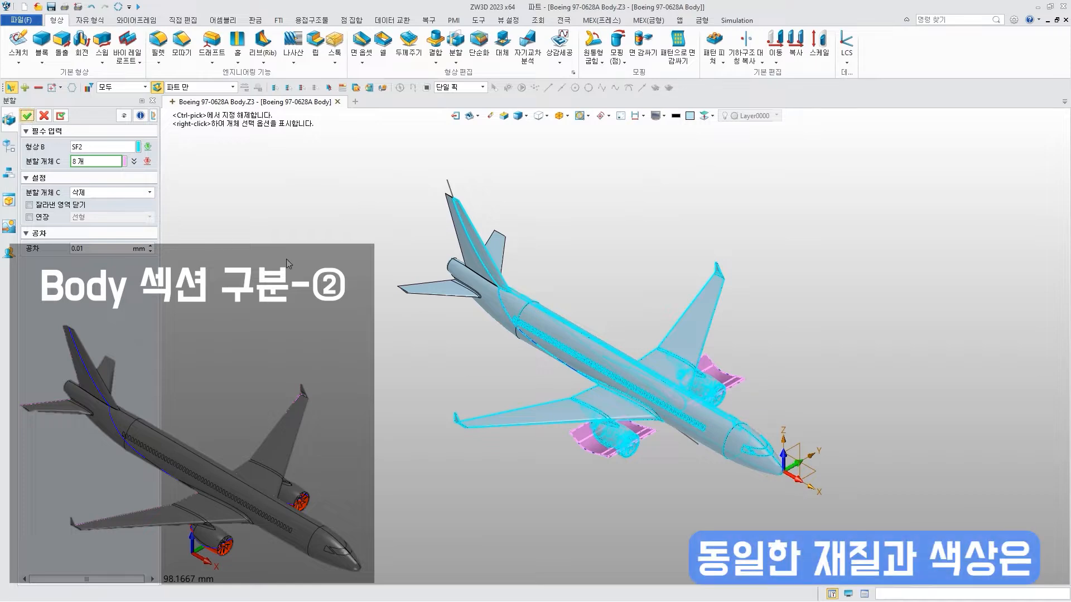
middle_click(286, 259)
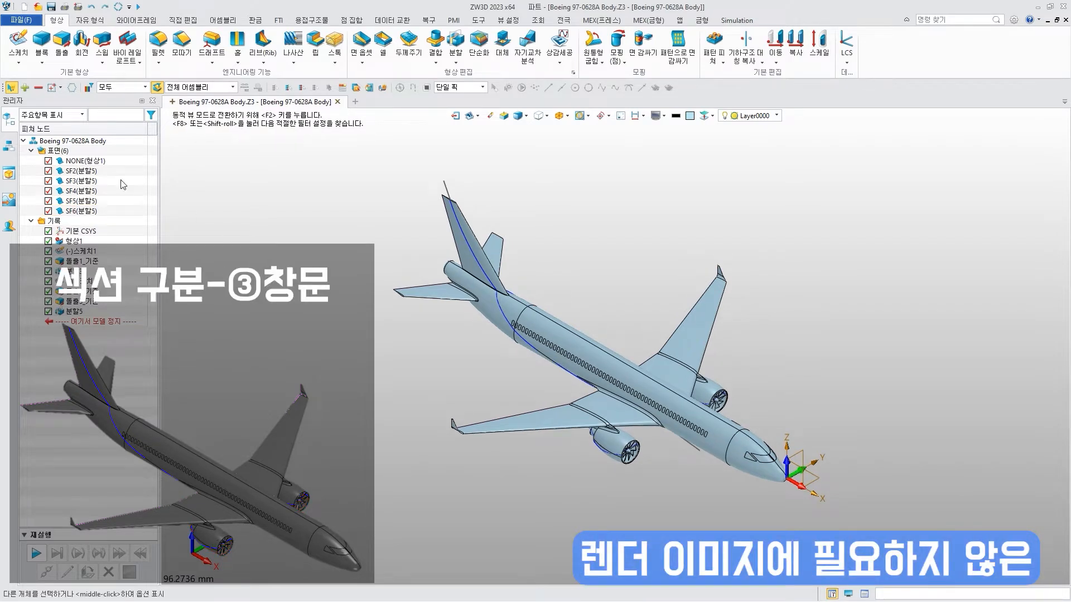
- Blank all surface bodies, then swap the hidden and visible objects
right_click(58, 151)
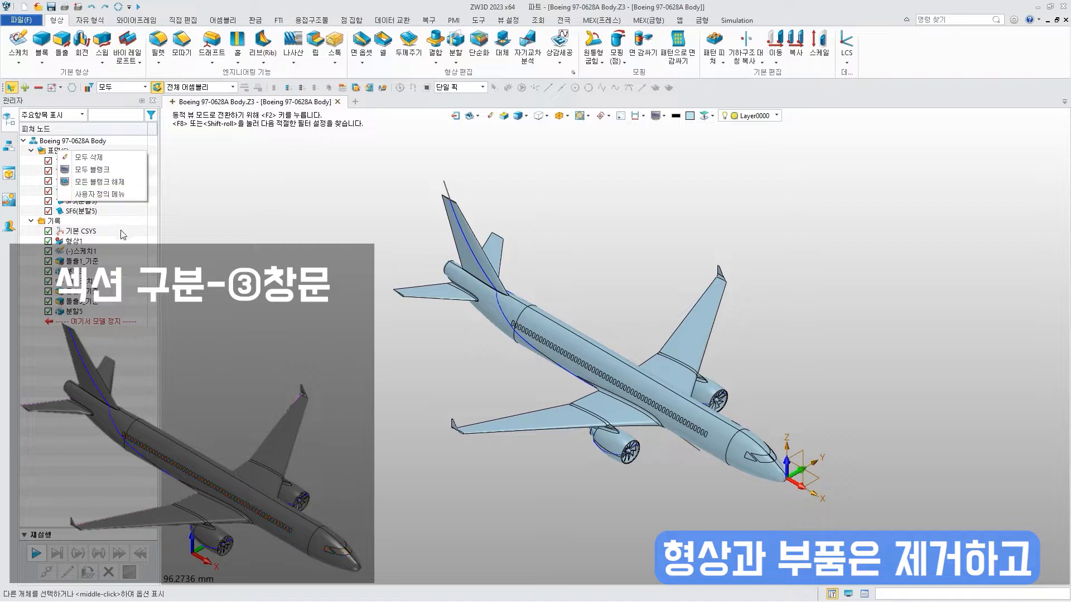
left_click(100, 169)
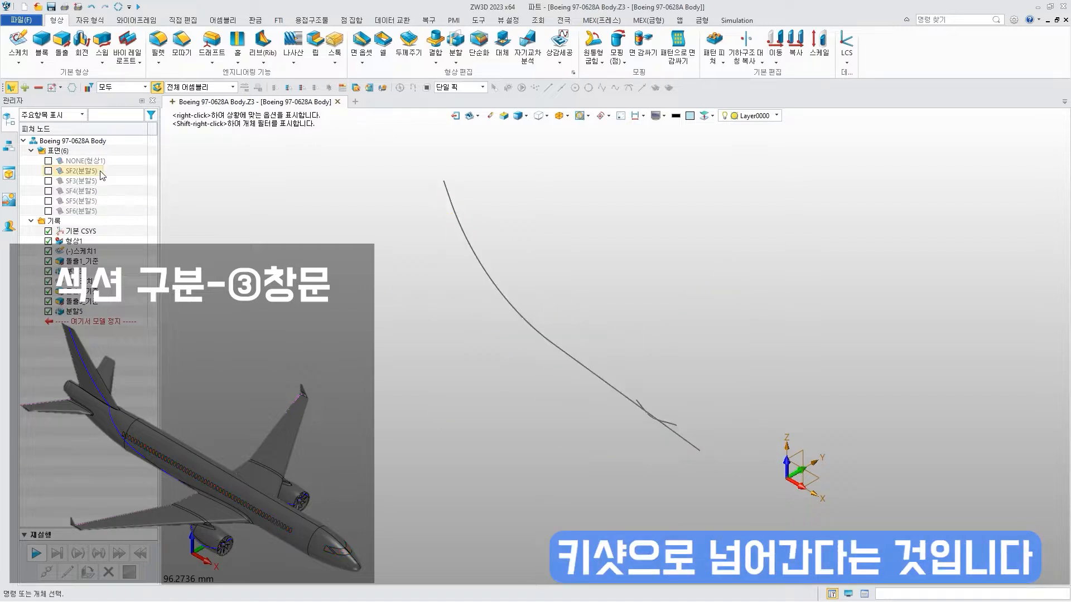
left_click(665, 116)
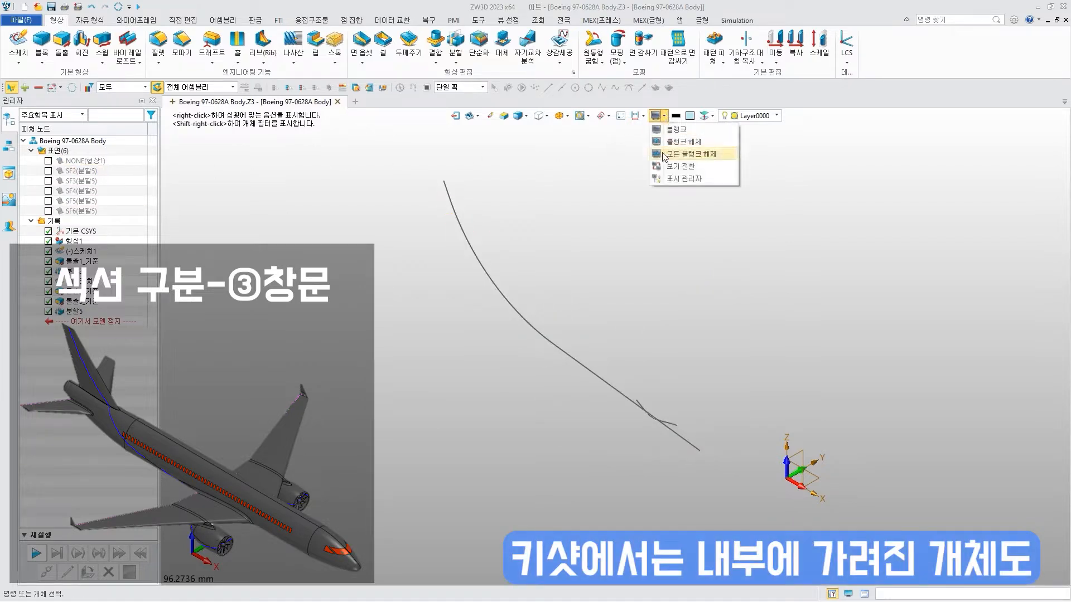
left_click(688, 168)
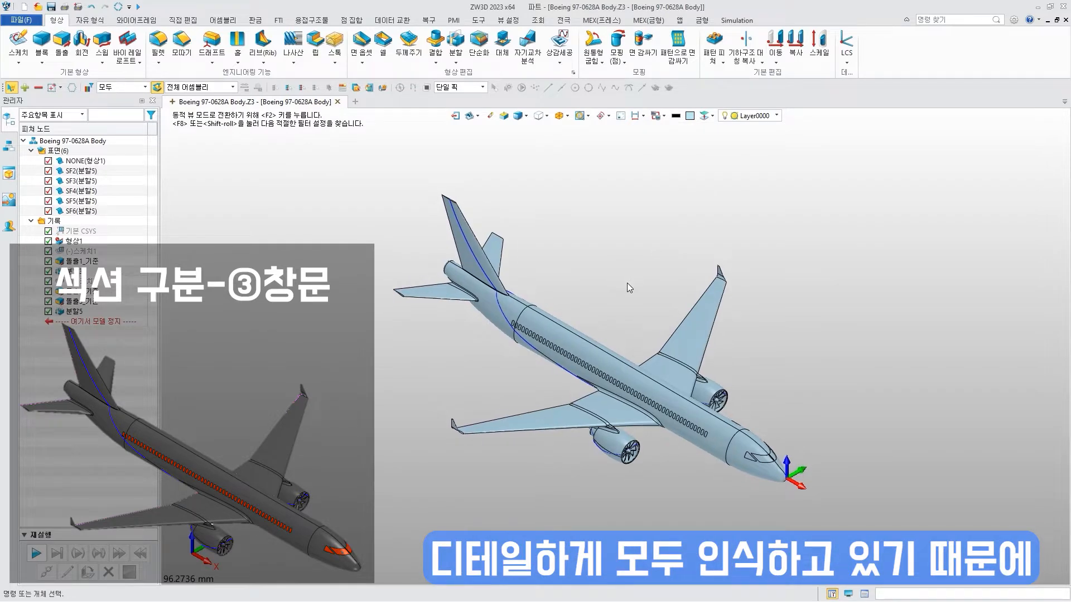
- Copy the flat face of a cabin window near the tail-section dividing line
left_click(90, 20)
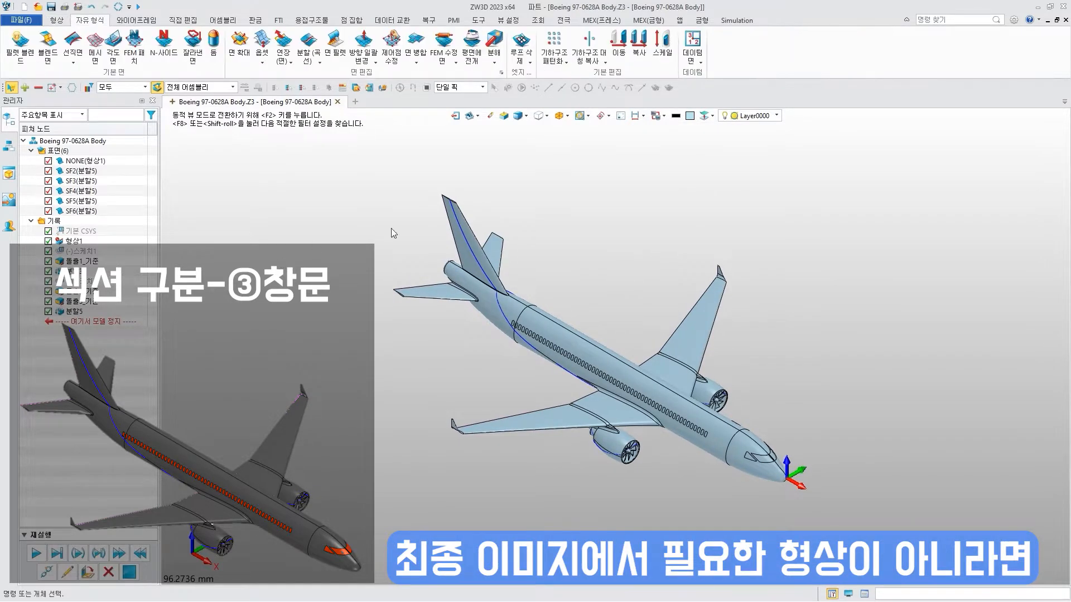
left_click(639, 42)
left_click(555, 325)
scroll(555, 326, "up", 10)
scroll(539, 316, "up", 1)
scroll(539, 316, "down", 1, "shift")
left_click(535, 298)
- Make one copy of the same window face along its outward direction at a distance of 0.05 mm
left_click(79, 150)
left_click(543, 288)
middle_click(545, 292)
left_click(455, 393)
double_click(88, 198)
type("0.5")
key("Return")
left_click(78, 264)
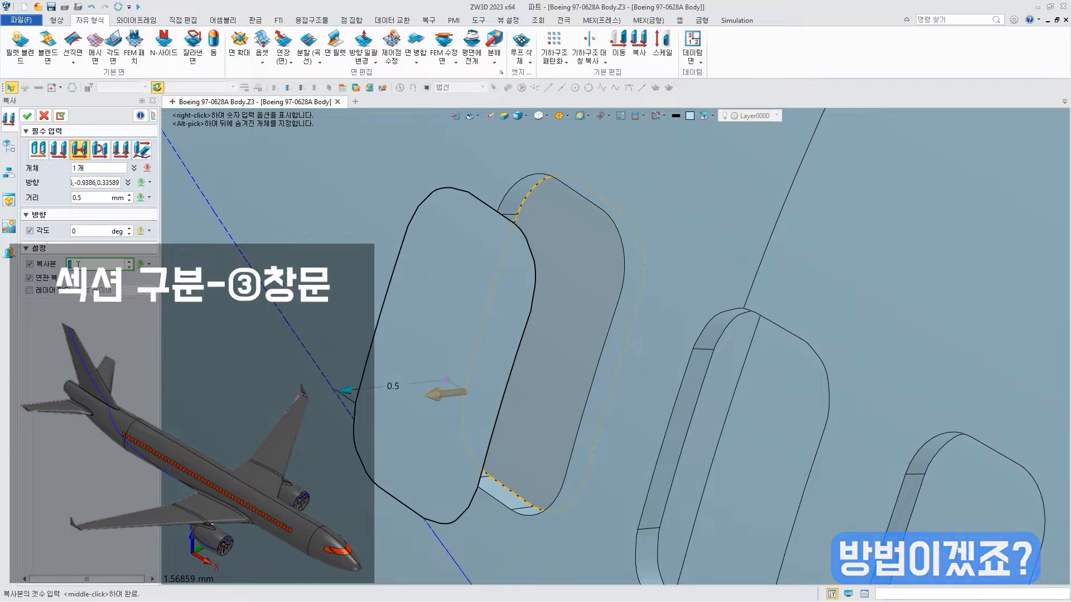
left_click(83, 197)
type("0.05")
key("Return")
left_click(30, 116)
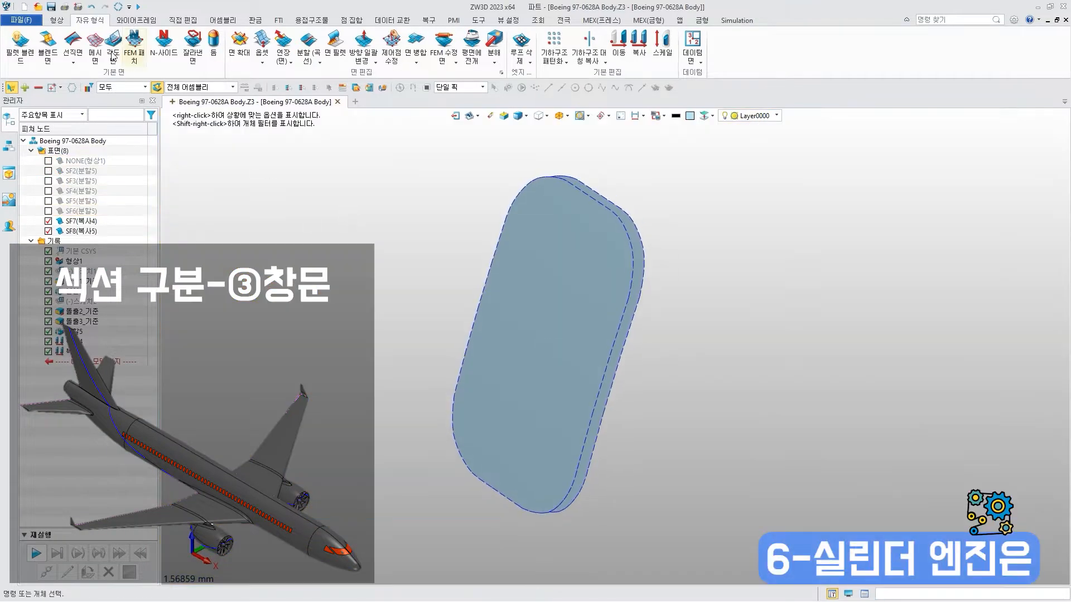
- Loft a side wall between the edge outlines of the two copied window faces
left_click(57, 20)
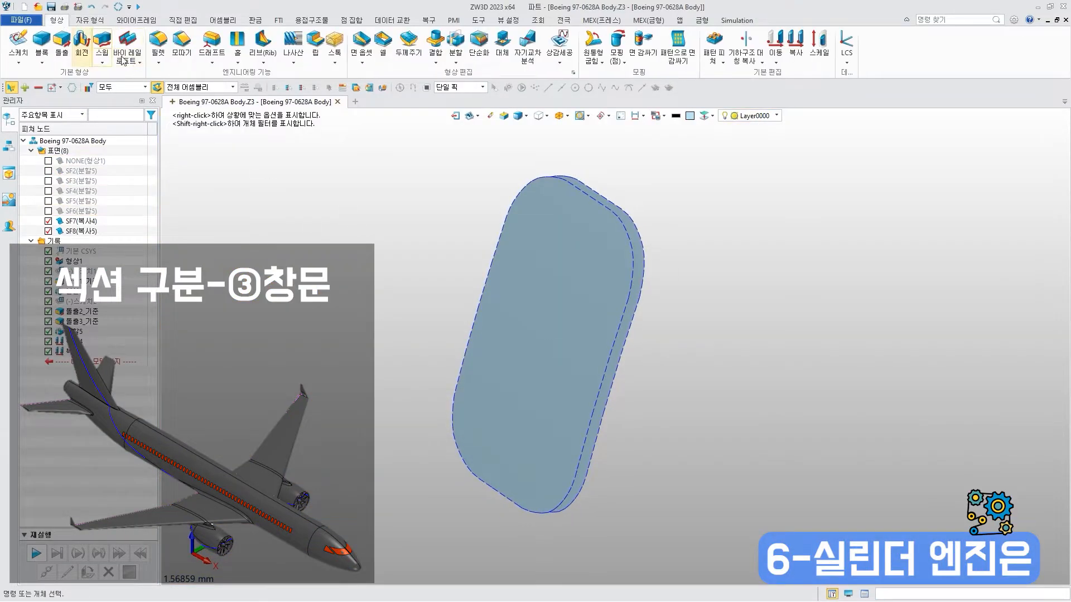
left_click(126, 45)
left_click(540, 182)
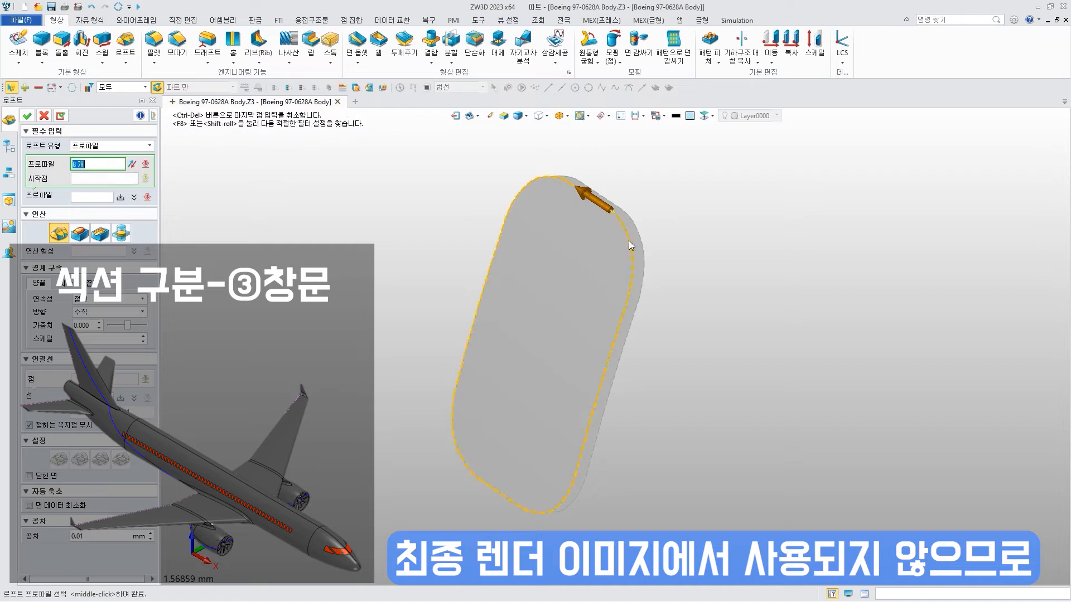
left_click(612, 200, "shift")
right_click_drag(719, 284, 439, 365)
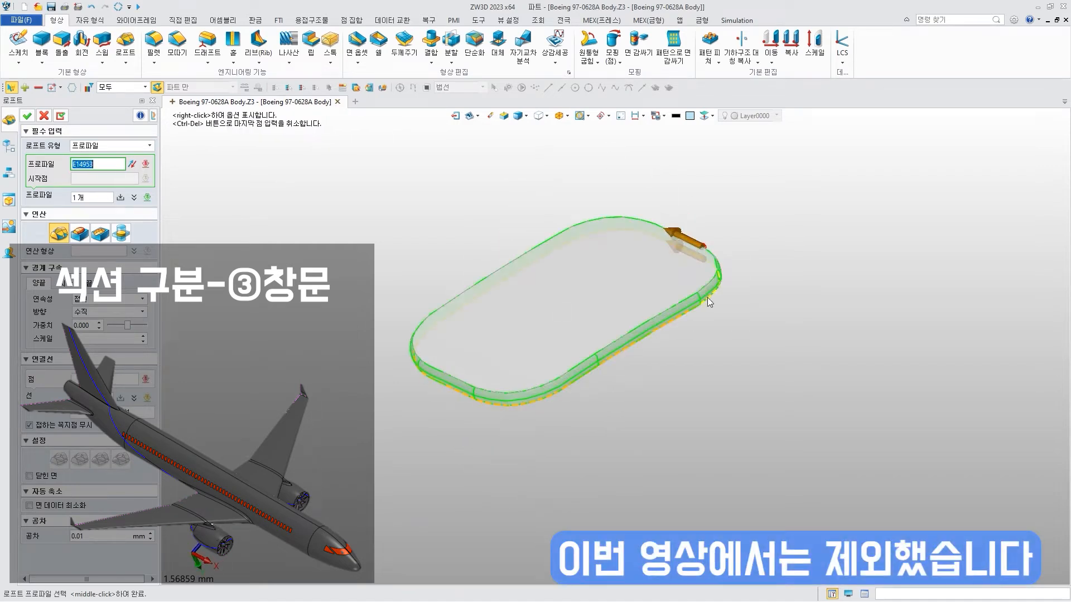
middle_click_drag(756, 316, 801, 340)
left_click(114, 300)
left_click(113, 309)
left_click(28, 115)
- Sew the lofted wall and the two window faces into one closed solid and check it
right_click_drag(360, 218, 432, 149)
left_click(429, 20)
left_click(283, 44)
left_click(28, 115)
left_click(79, 162)
left_click(376, 244)
middle_click_drag(375, 243, 371, 253)
- Unhide the six blanked aircraft surface bodies and fit the whole airplane in view
left_click_drag(35, 178, 106, 236)
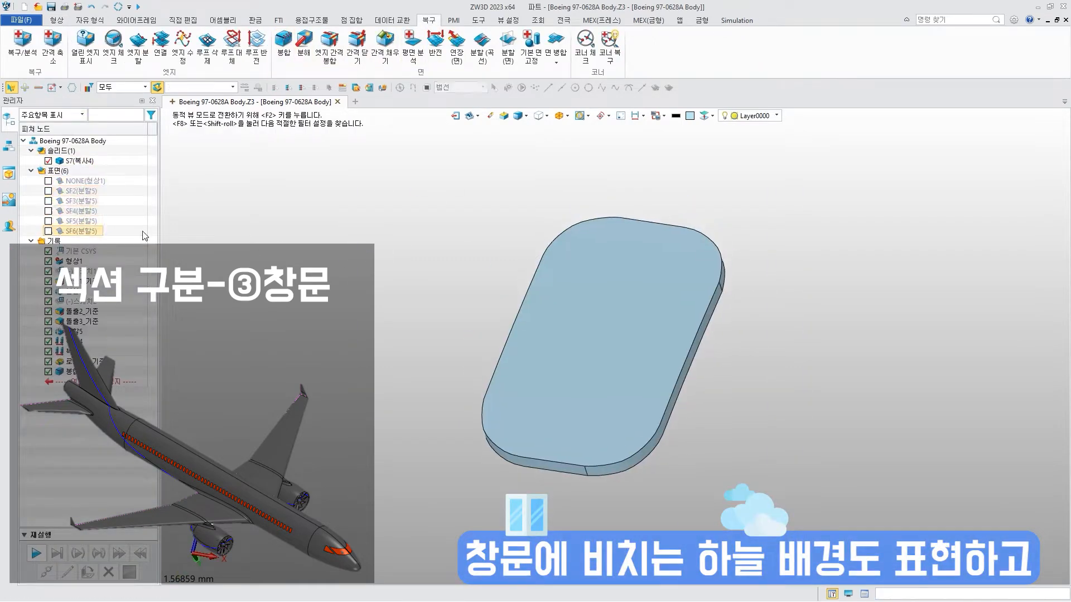
left_click(48, 231)
key("ctrl+Home")
left_click(260, 226)
- Copy the flat faces of the cabin windows in place along the fuselage side, using the dynamic handle copy mode
left_click(56, 20)
left_click(791, 44)
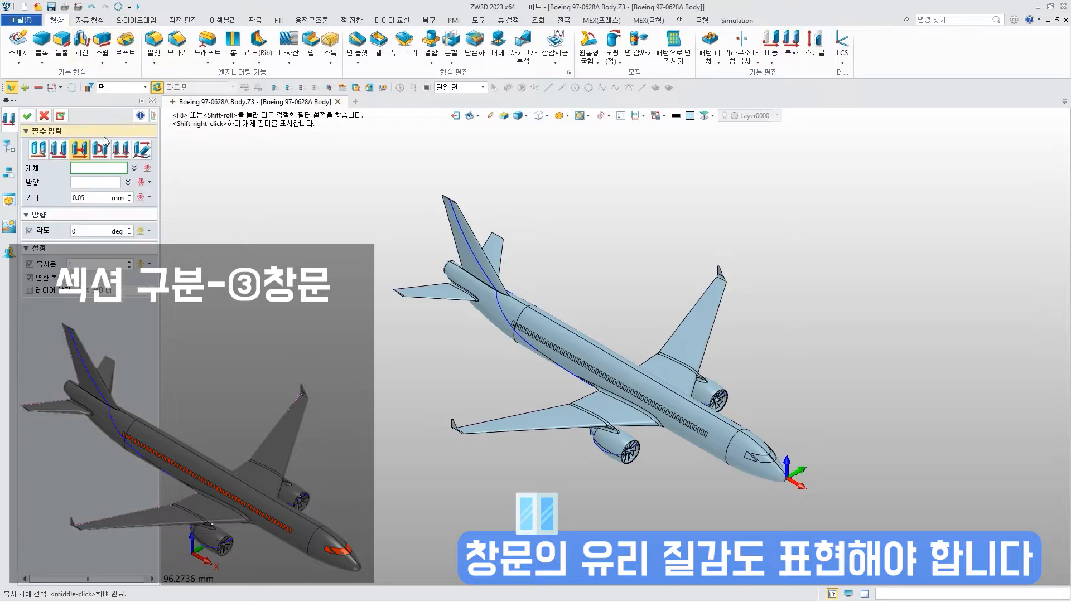
left_click(38, 150)
scroll(522, 331, "up", 15)
middle_click_drag(446, 186, 437, 269)
left_click(437, 269)
left_click(543, 309)
left_click(625, 357)
left_click(711, 406)
left_click(801, 460)
middle_click_drag(893, 516, 630, 377)
left_click(723, 440)
middle_click_drag(920, 574, 669, 441)
middle_click_drag(809, 519, 530, 369)
left_click(529, 369)
middle_click_drag(592, 419, 375, 311)
left_click(379, 315)
left_click(473, 366)
middle_click_drag(564, 418, 388, 286)
left_click(379, 308)
left_click(388, 286)
left_click(481, 339)
middle_click_drag(527, 372, 365, 332)
left_click(407, 343)
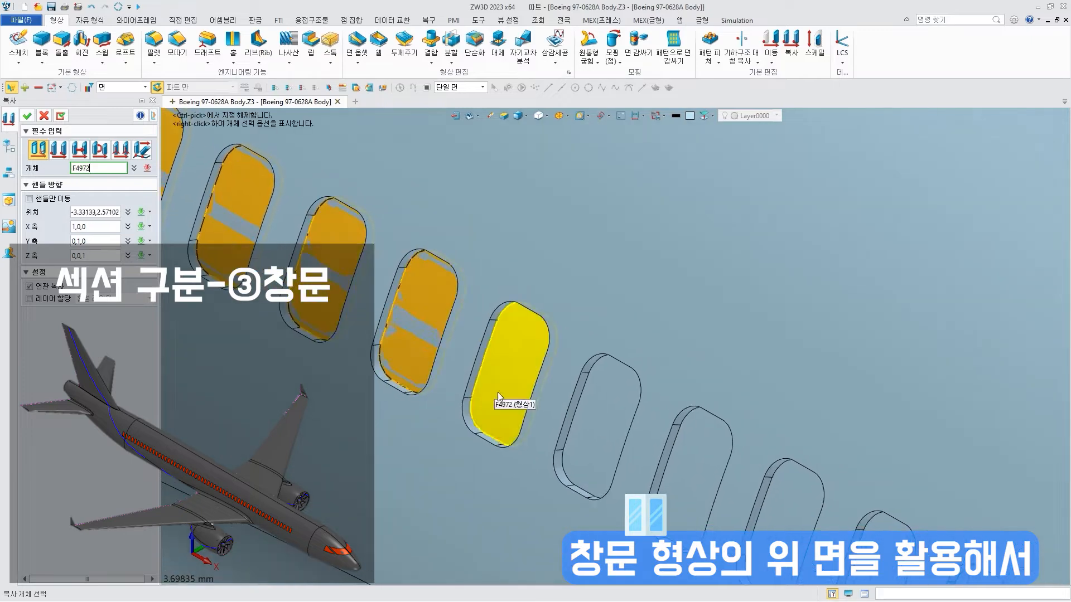
middle_click_drag(461, 347, 339, 202)
left_click(385, 231)
middle_click_drag(409, 248, 361, 243)
left_click(653, 405)
left_click(690, 421)
middle_click_drag(691, 421, 256, 187)
left_click(344, 239)
left_click(435, 293)
left_click(526, 344)
left_click(618, 397)
left_click(705, 447)
middle_click(705, 447)
scroll(705, 447, "down", 15)
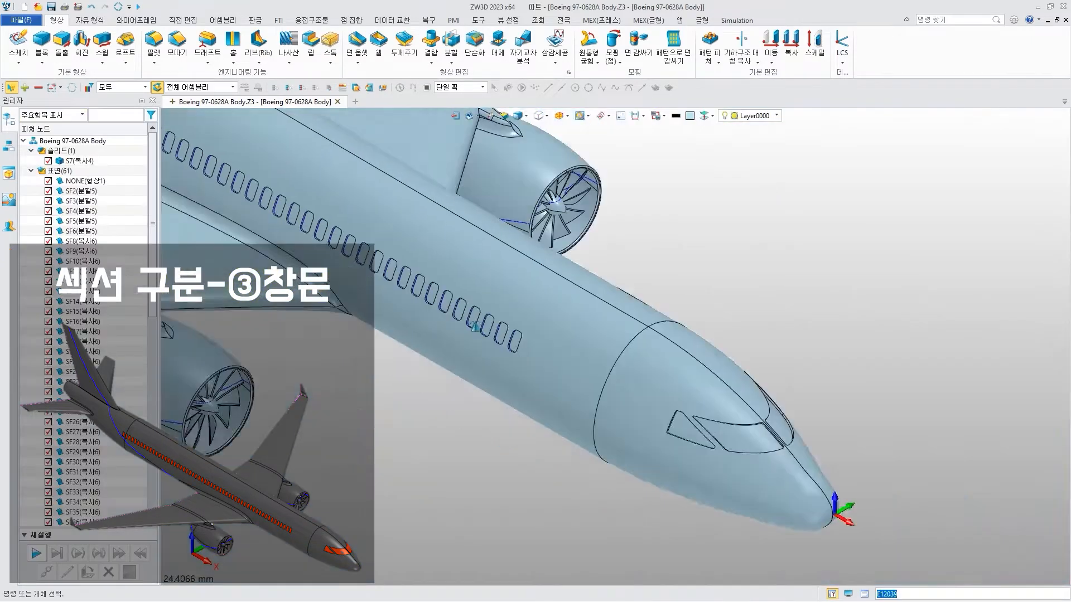
- Select all the window solids from S125 through S240 in the model tree and inspect them on the fuselage
left_click(86, 172)
scroll(86, 190, "down", 20)
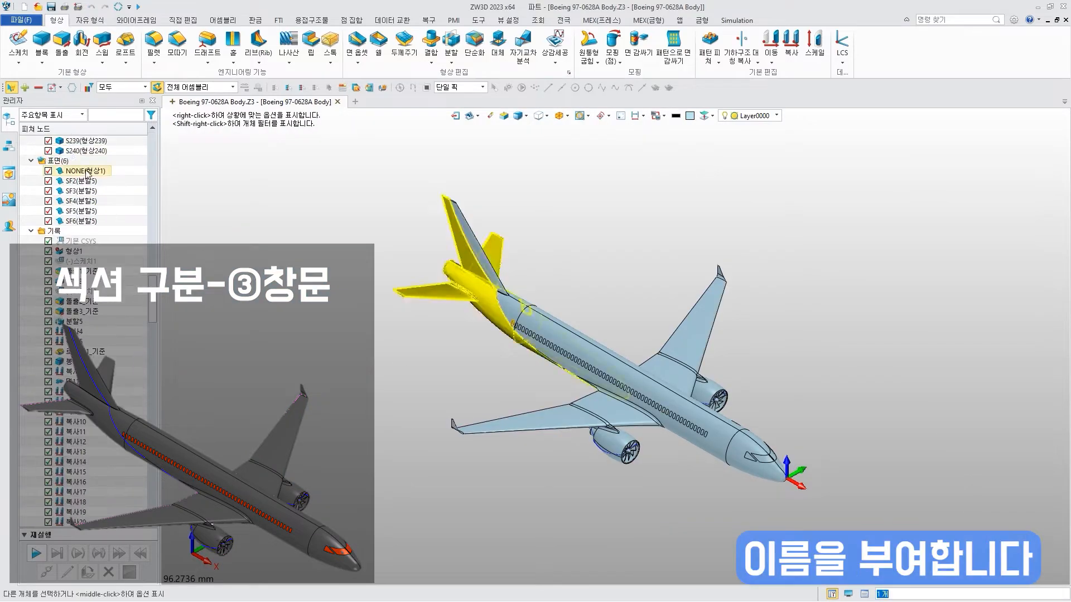
left_click(86, 218, "shift")
scroll(86, 217, "up", 20)
scroll(549, 390, "up", 6)
middle_click_drag(550, 390, 677, 220)
scroll(594, 309, "down", 5)
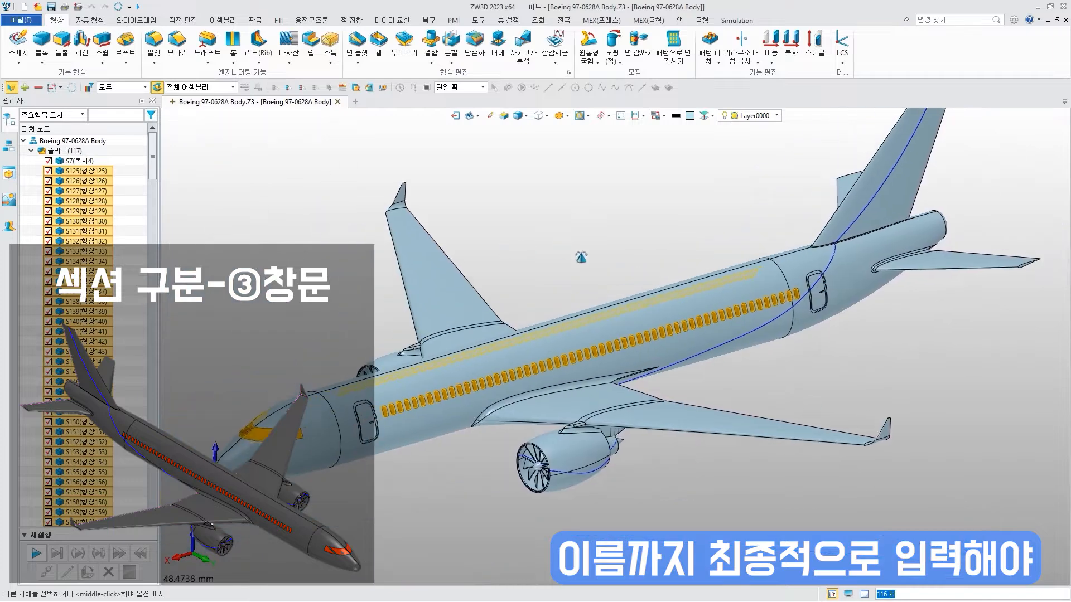
- Select all the window solids from S7 through S240 in the model tree and open them for shape renaming
key("ctrl+Home")
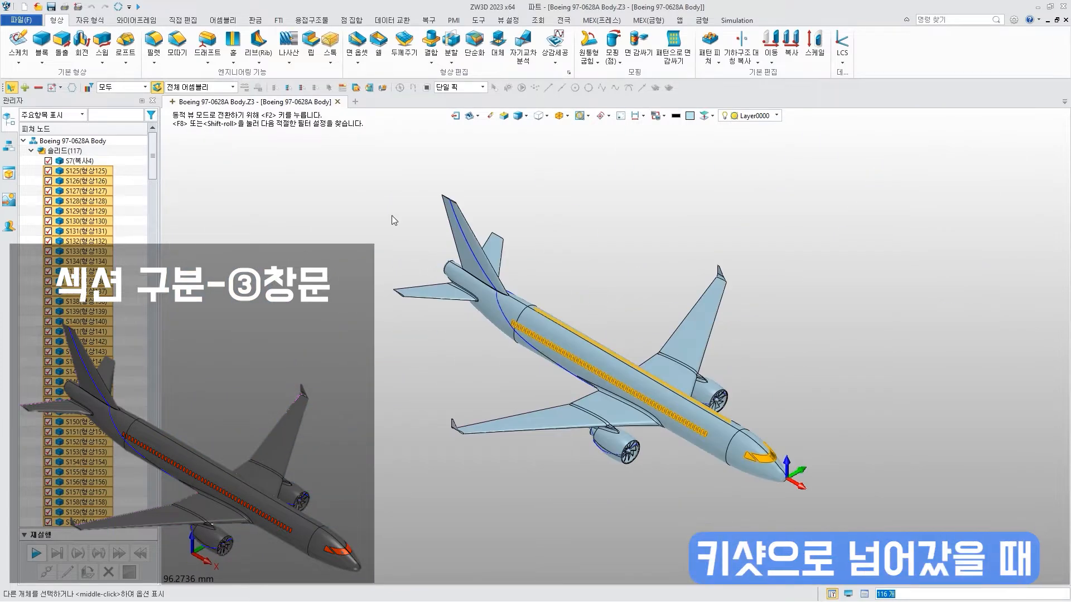
key("Escape")
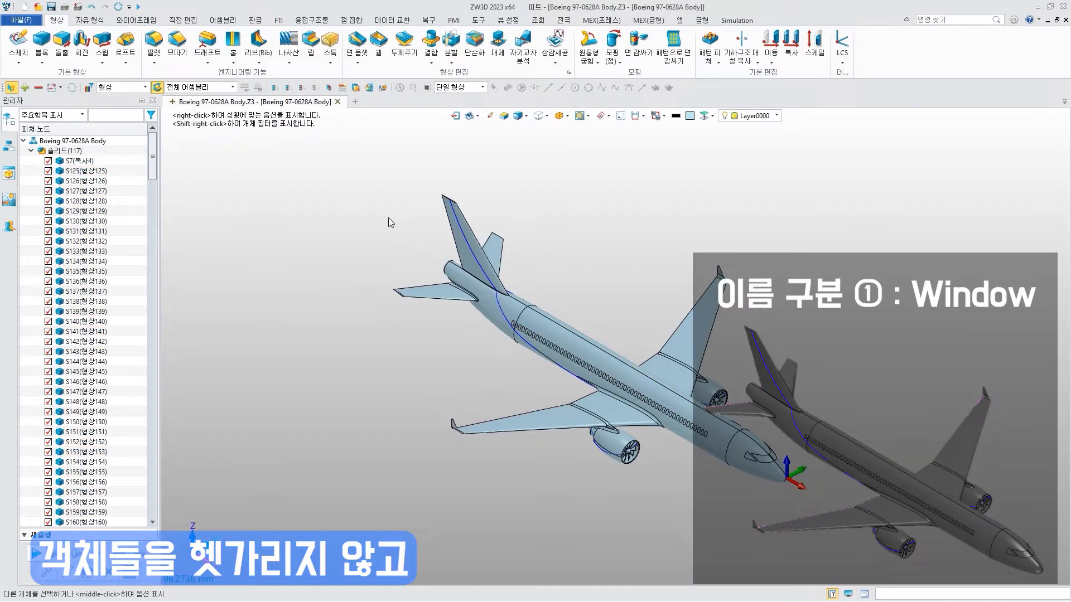
scroll(83, 162, "down", 20)
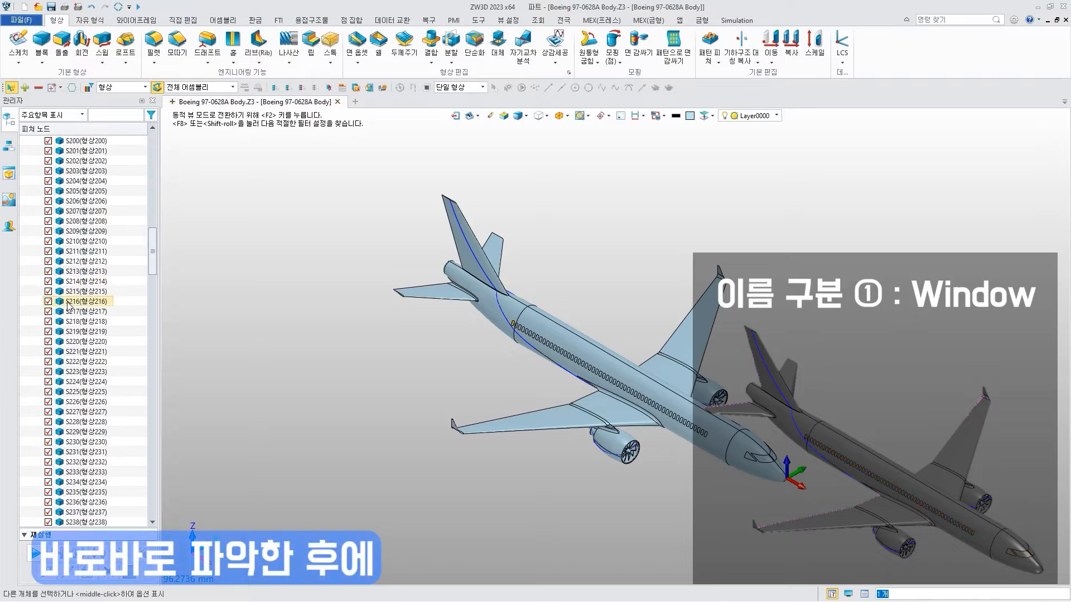
left_click(77, 153, "shift")
scroll(78, 202, "up", 14)
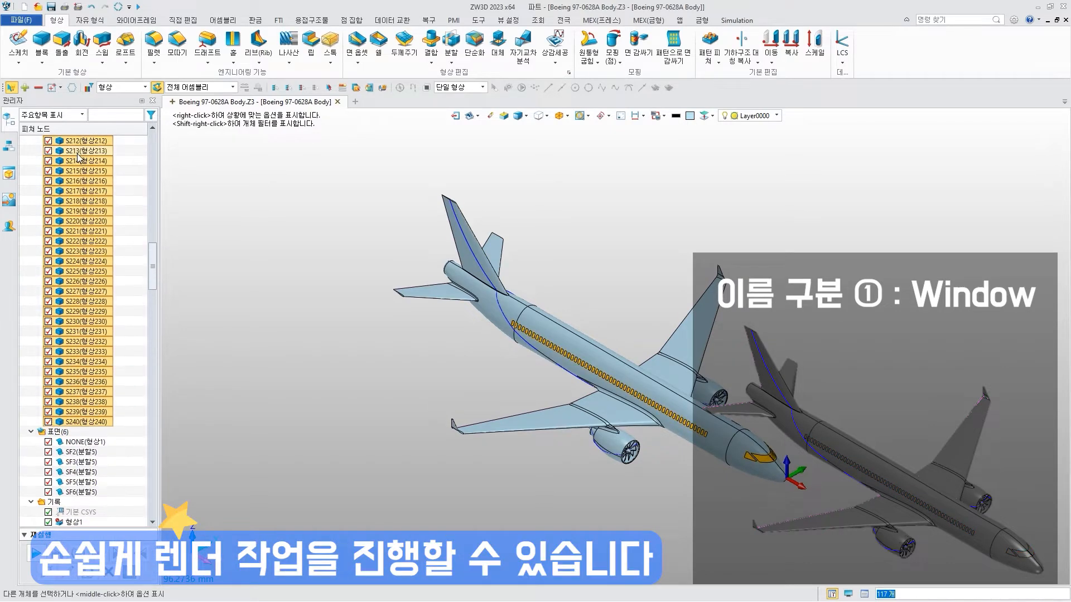
scroll(77, 203, "up", 20)
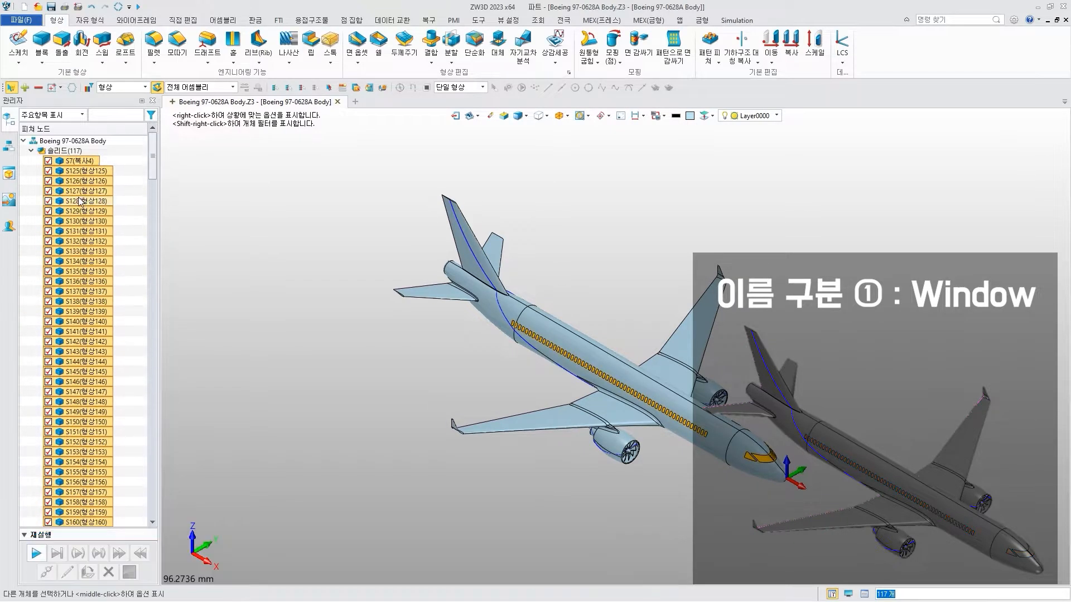
right_click(80, 202)
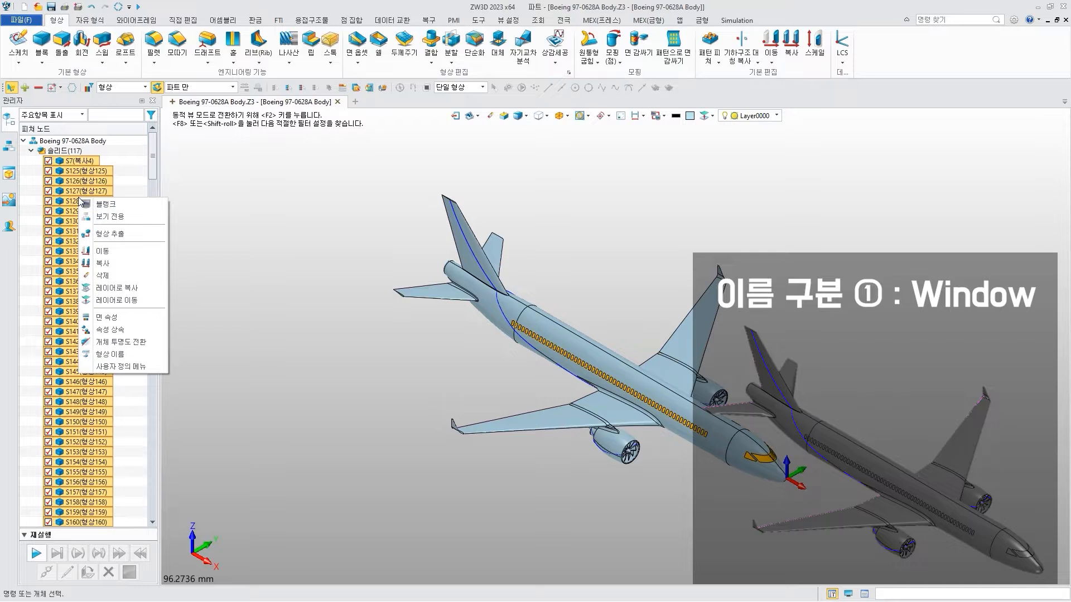
left_click(107, 354)
- Rename all the listed solids by rule with the prefix "window" and numbering from 1, without using the old names
left_click(83, 200)
left_click_drag(145, 197, 145, 249)
left_click(104, 249, "shift")
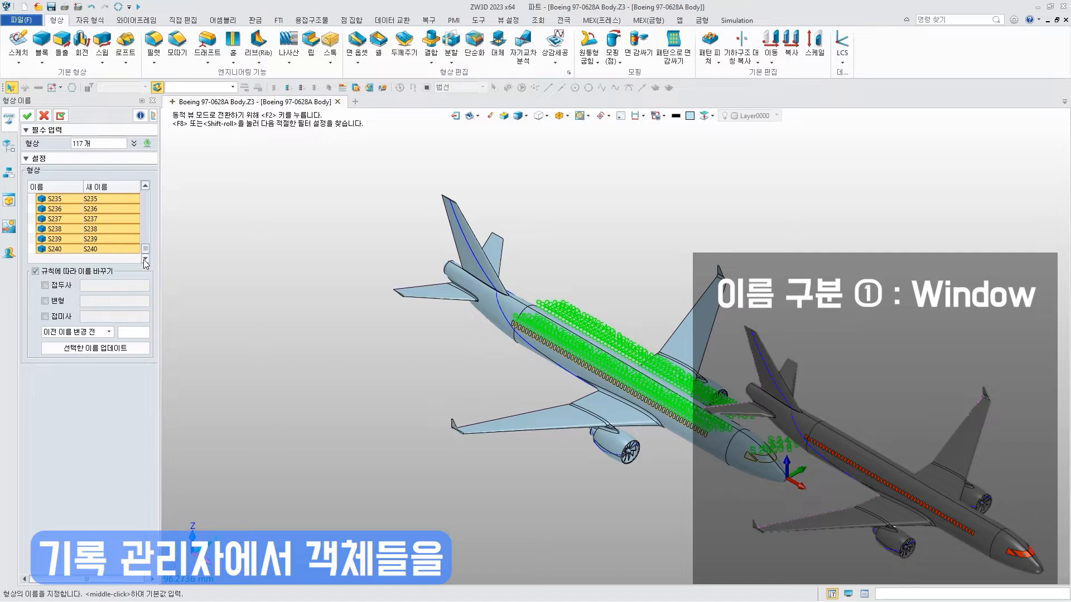
left_click(98, 333)
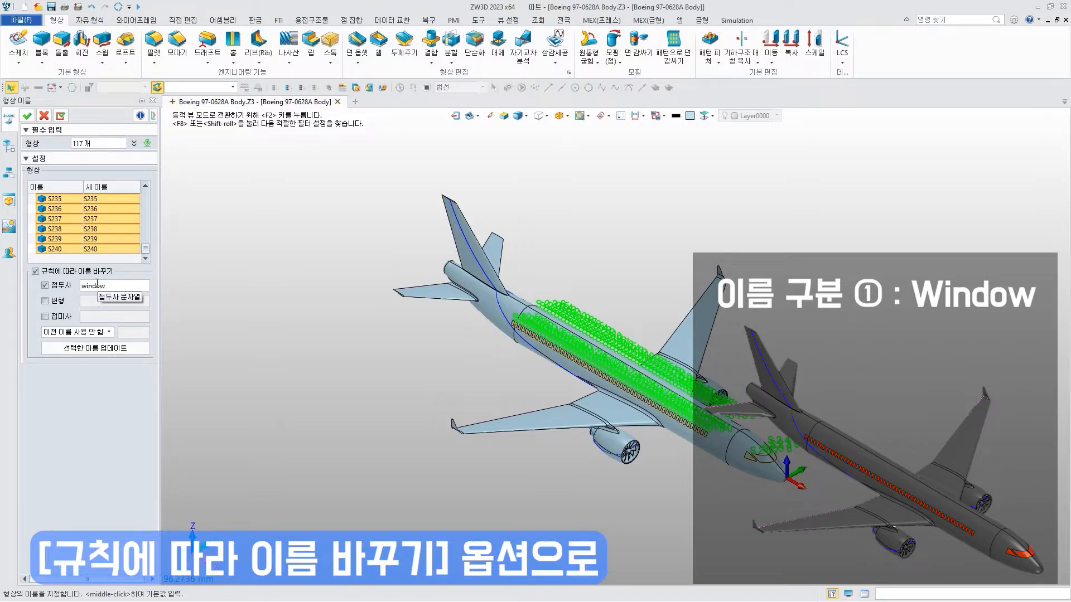
left_click(54, 303)
left_click(91, 349)
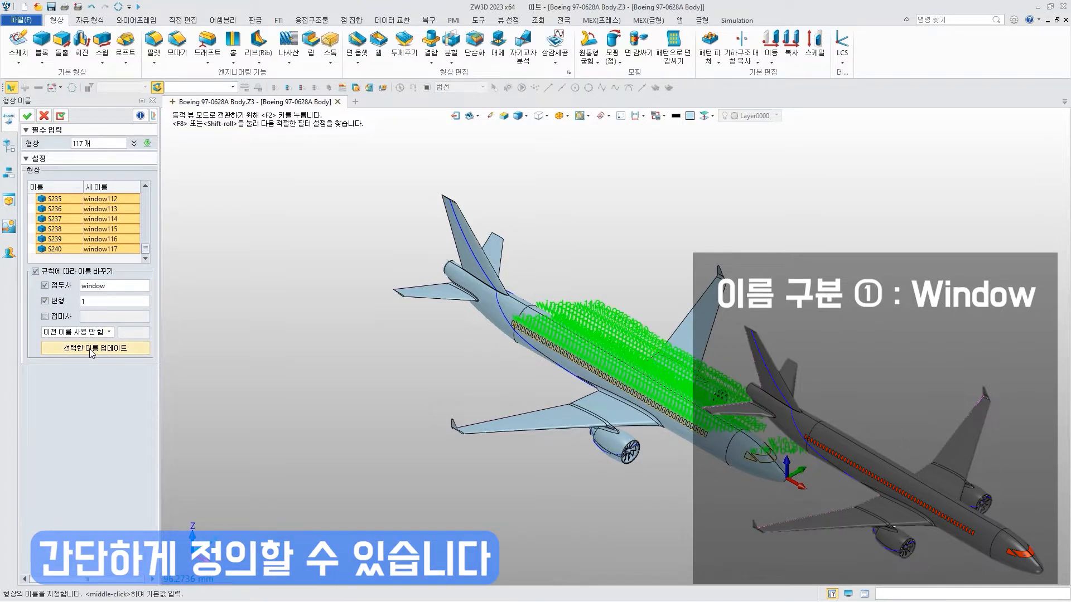
left_click_drag(146, 209, 147, 186)
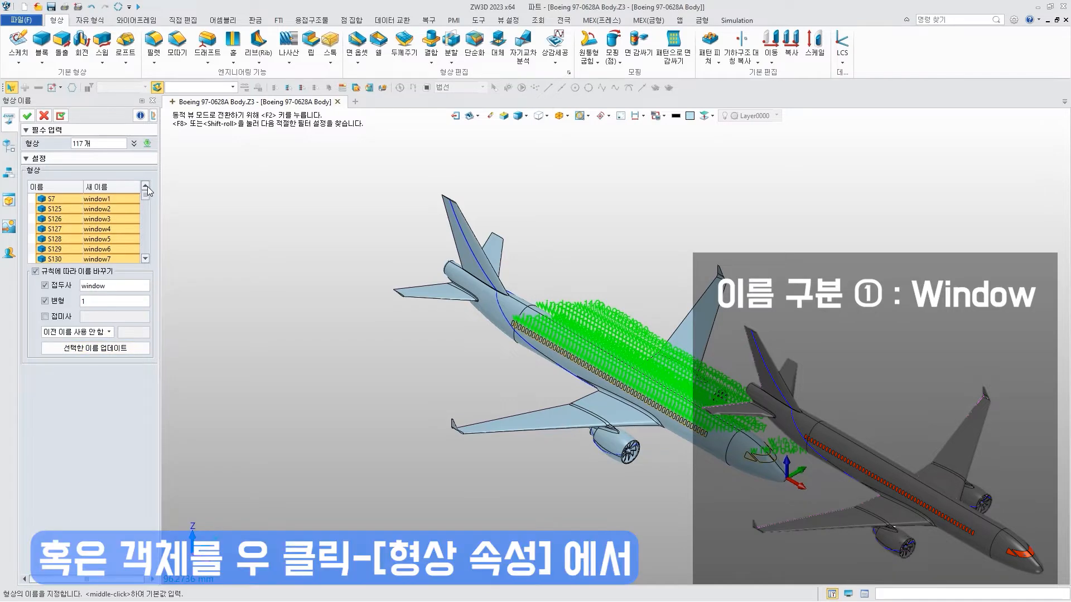
left_click(27, 116)
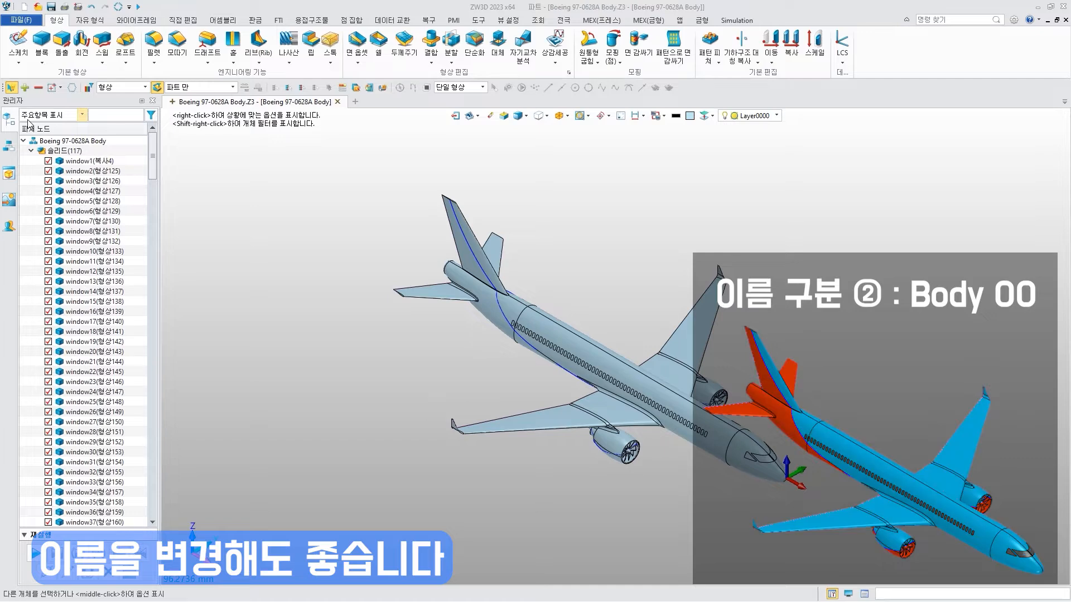
- Rename the surface body NONE as body-back in its shape attributes
scroll(40, 222, "down", 20)
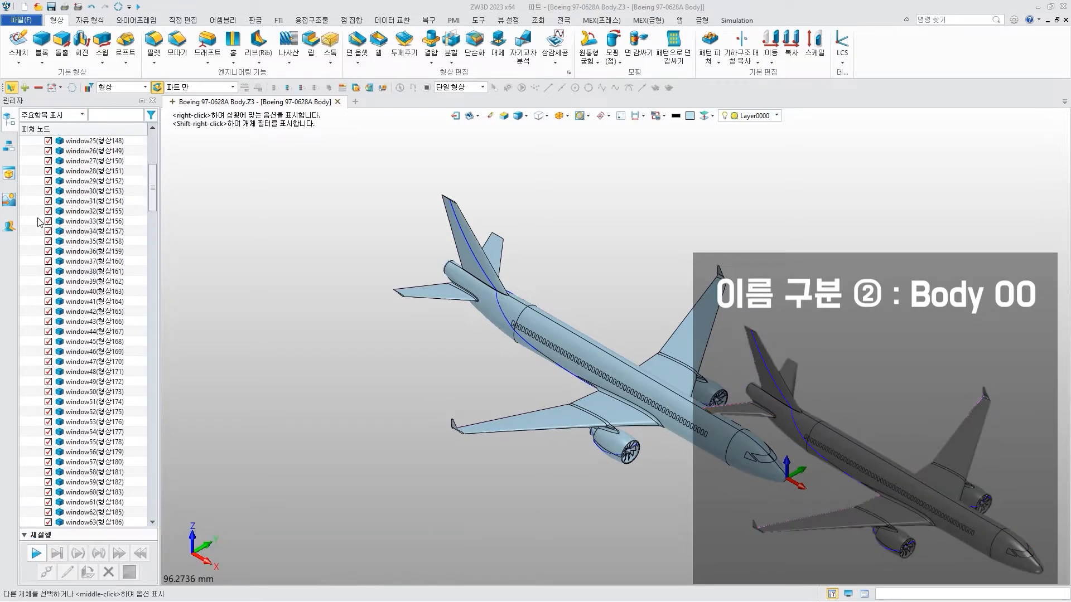
scroll(40, 221, "down", 15)
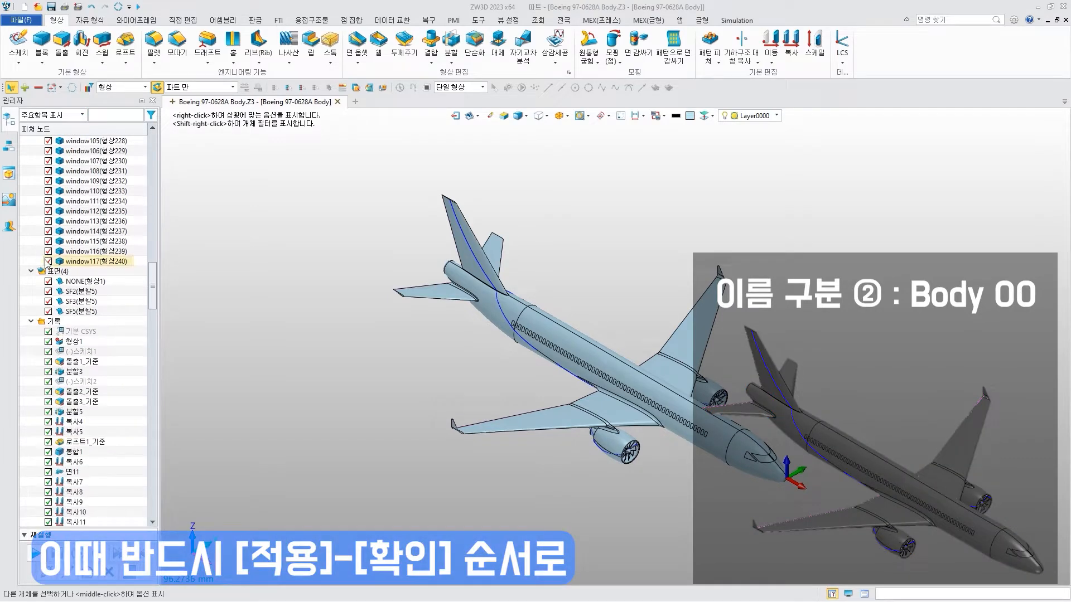
right_click(78, 281)
left_click(104, 211)
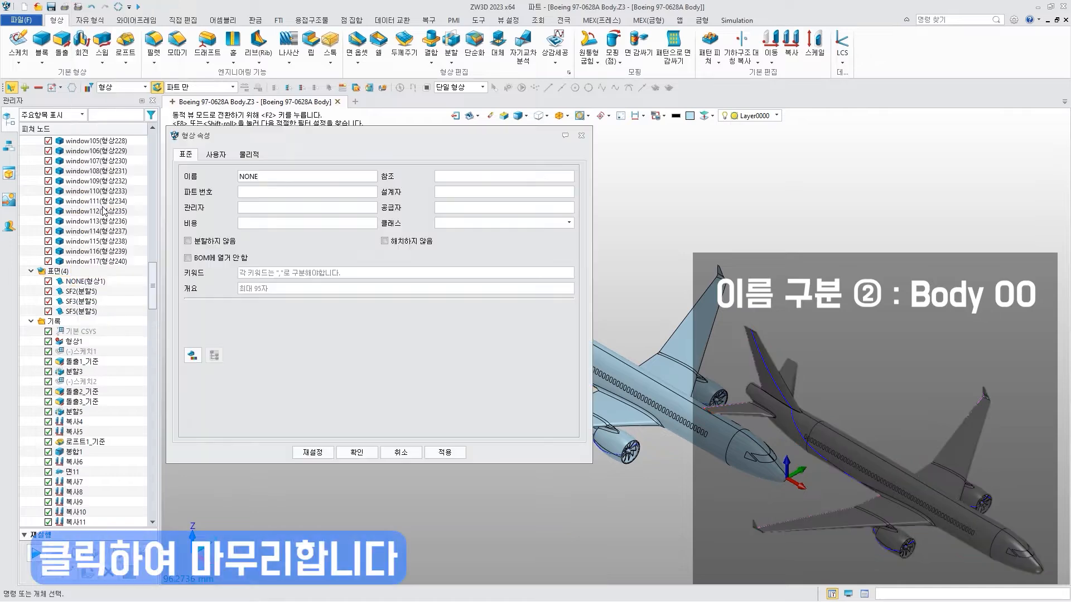
double_click(251, 176)
type("body-back")
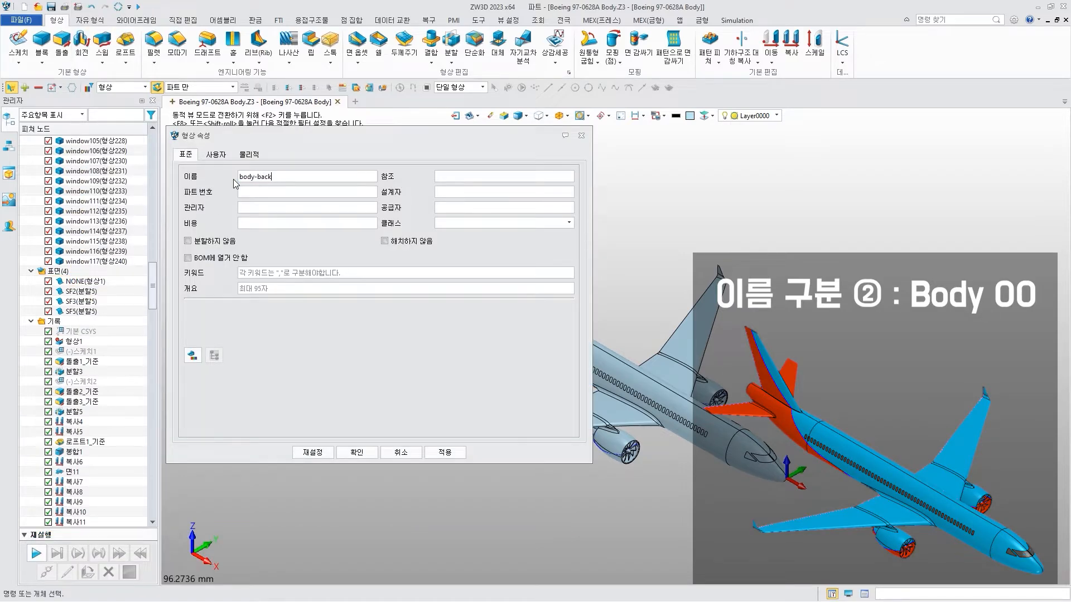
left_click(401, 452)
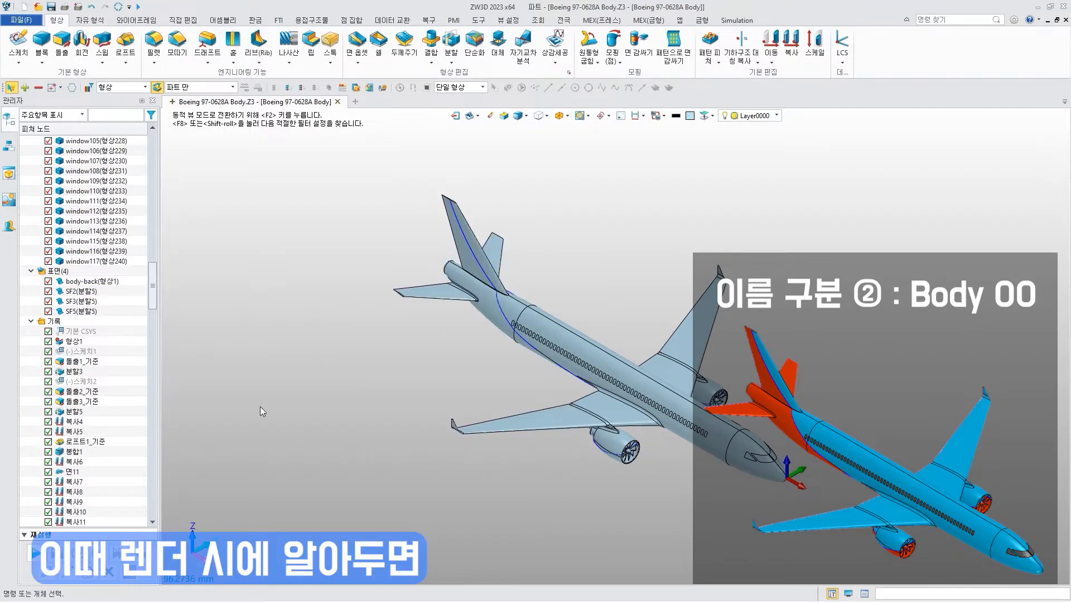
- Rename the surface body SF2 as body-front in its shape attributes
right_click(95, 294)
left_click(137, 206)
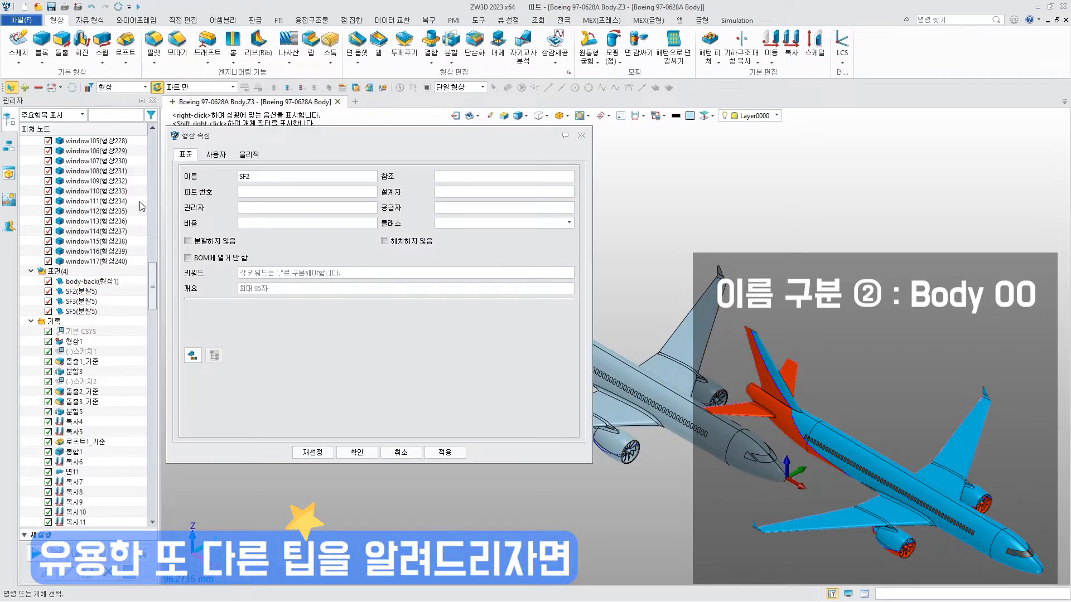
type("body-front")
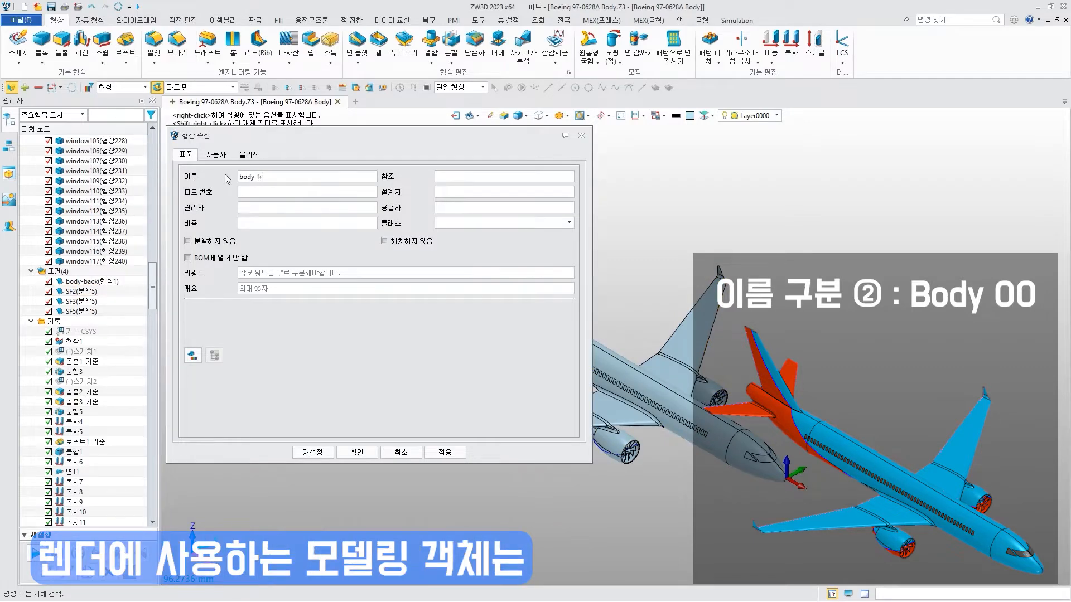
left_click(428, 454)
- Rename the surface body SF3 as body-bottom-right in its shape attributes
right_click(94, 302)
left_click(121, 210)
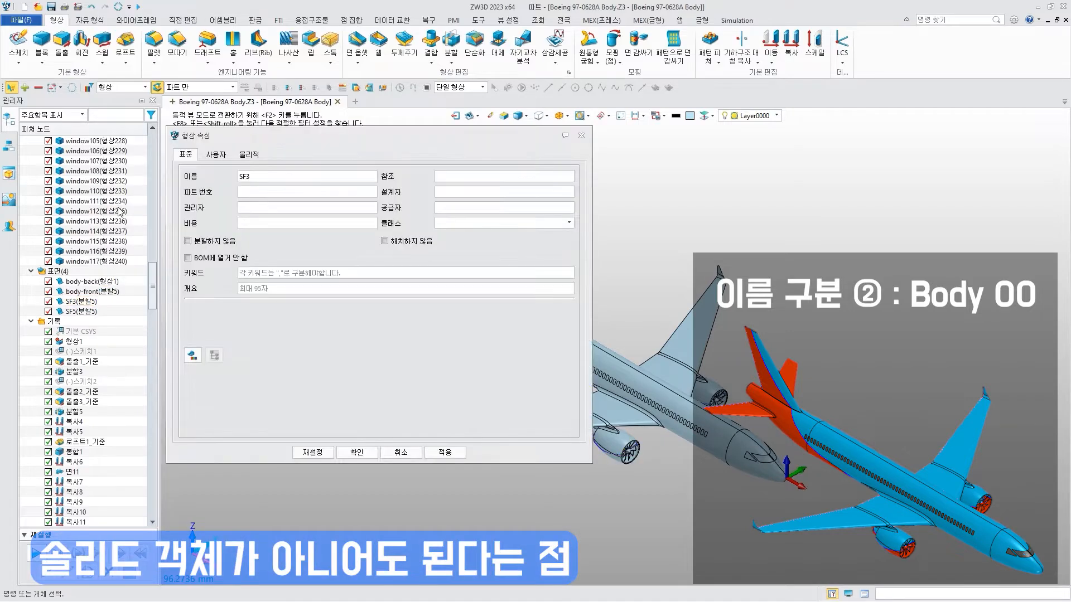
type("body-bottom-right")
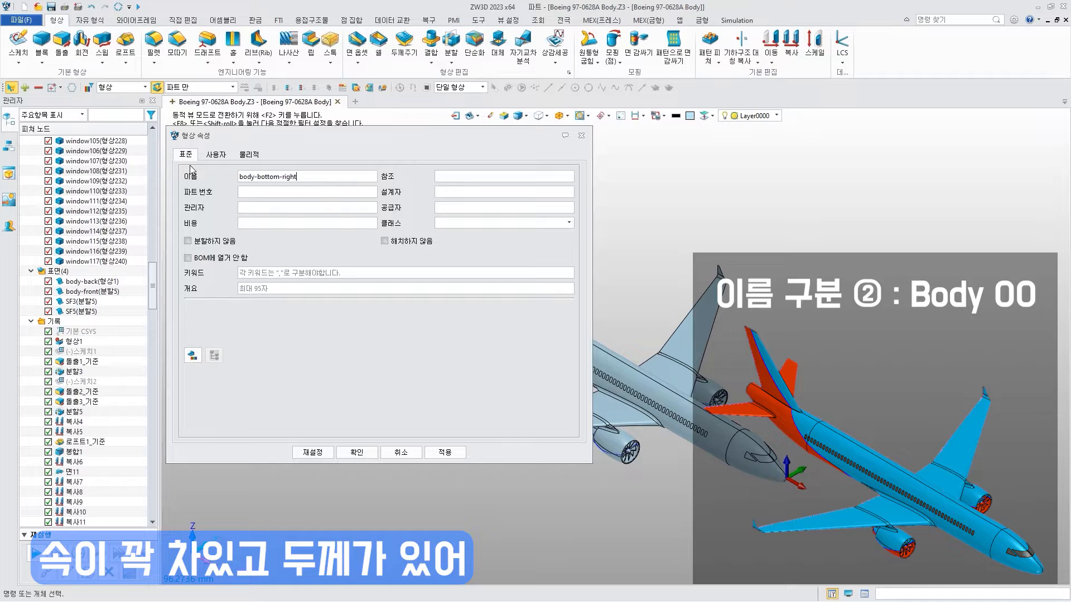
left_click(357, 452)
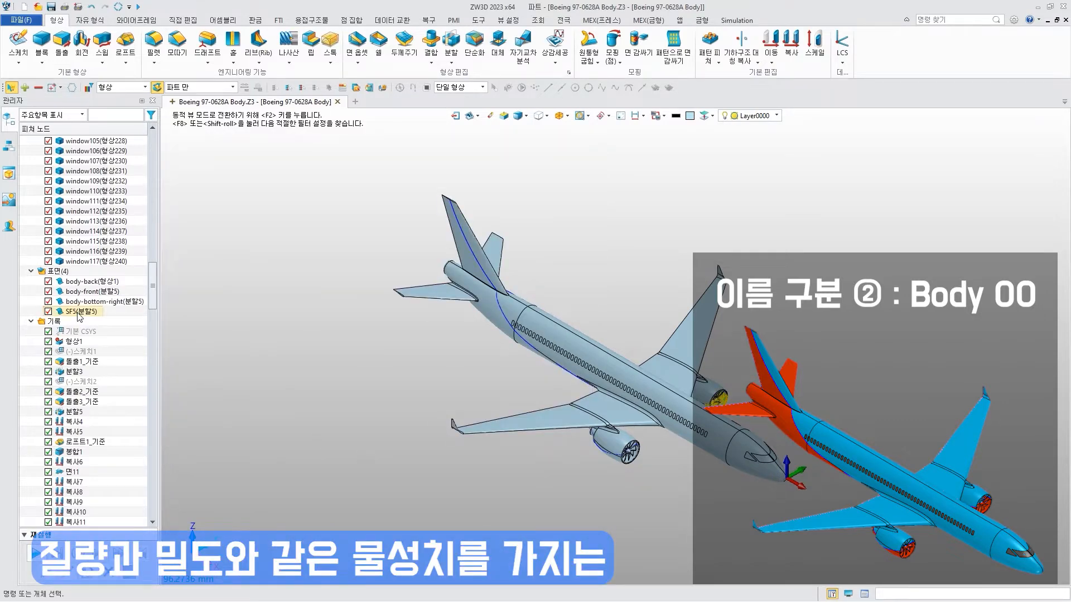
- Rename the surface body SF5 as body-bottom-left in its shape attributes
right_click(84, 311)
left_click(114, 211)
type("bo")
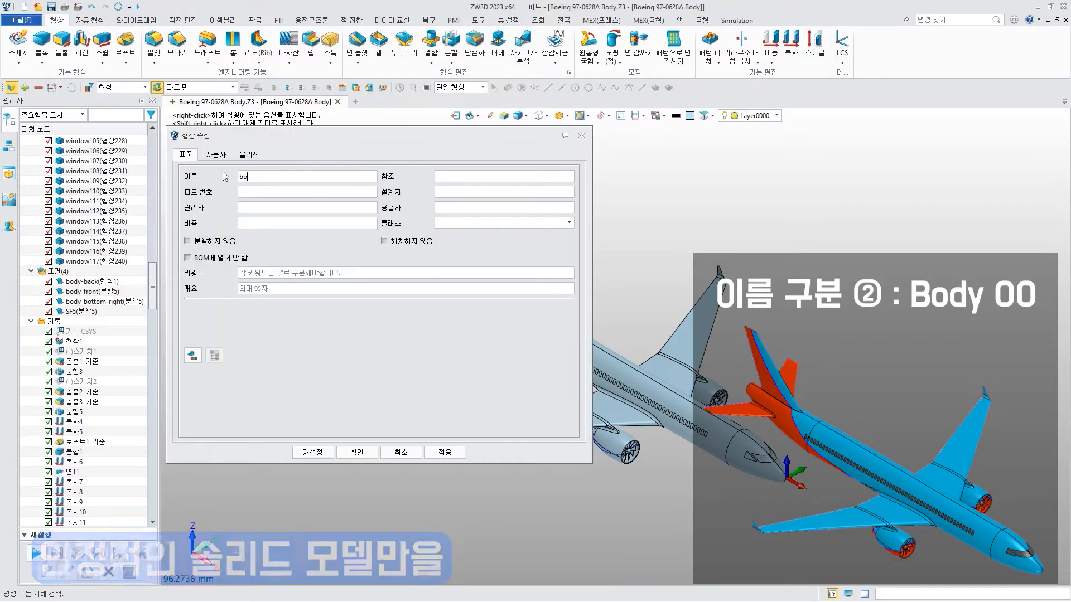
type("dy-bottom-left")
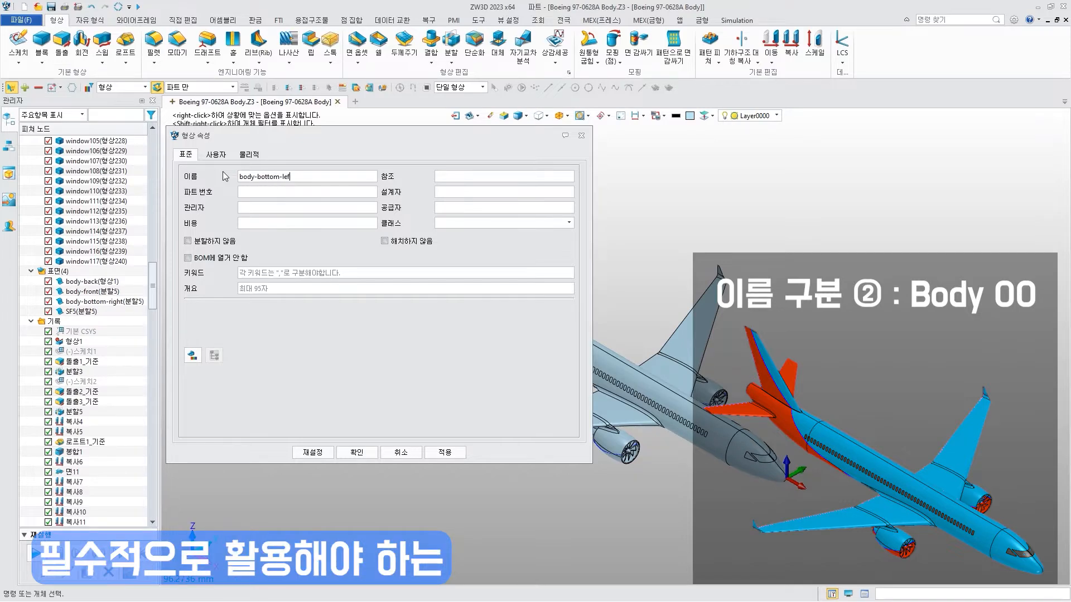
left_click(245, 190)
left_click(440, 452)
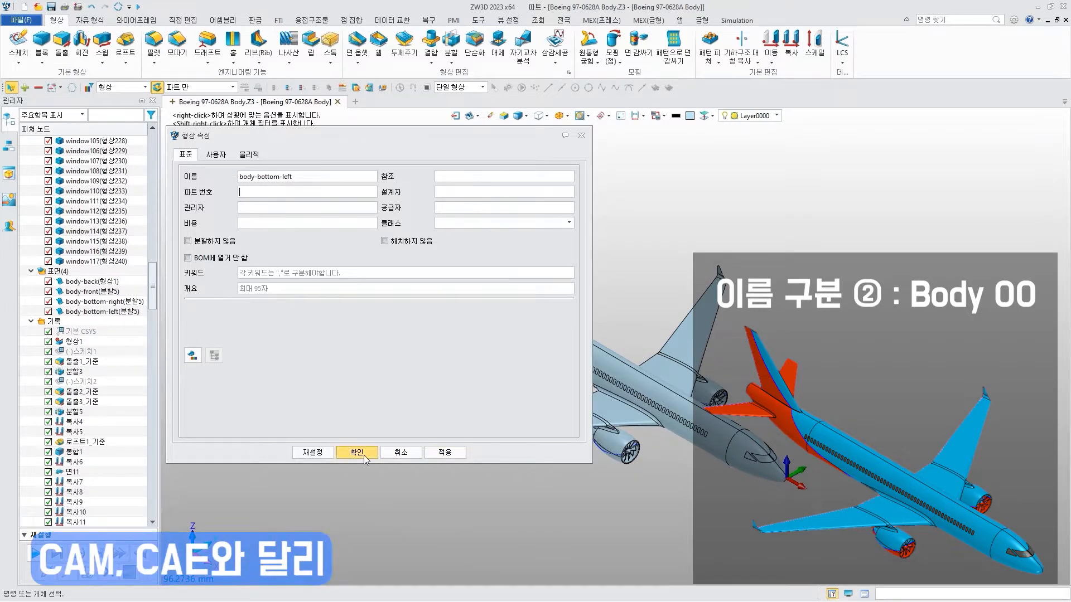
left_click(364, 455)
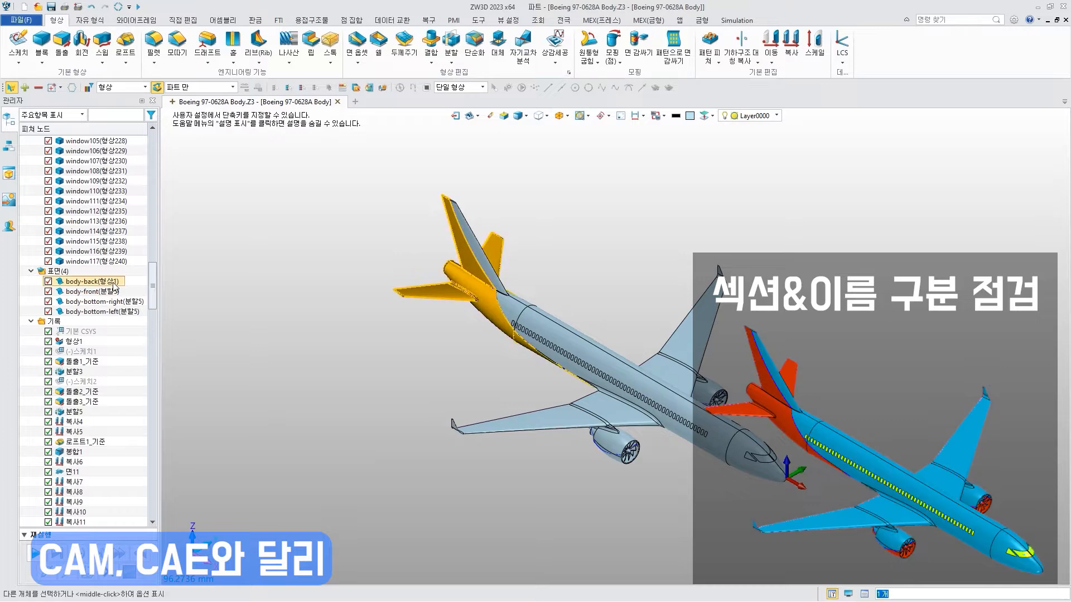
- Check the renamed body surfaces and window solids by highlighting them on the airplane, then clear the selection
left_click(106, 302)
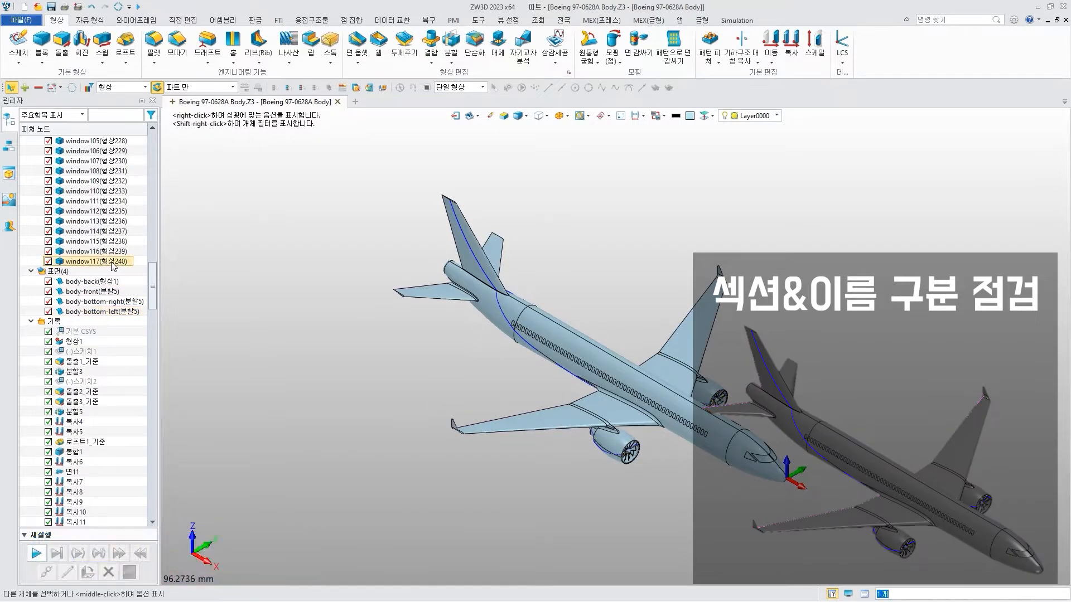
scroll(95, 240, "up", 20)
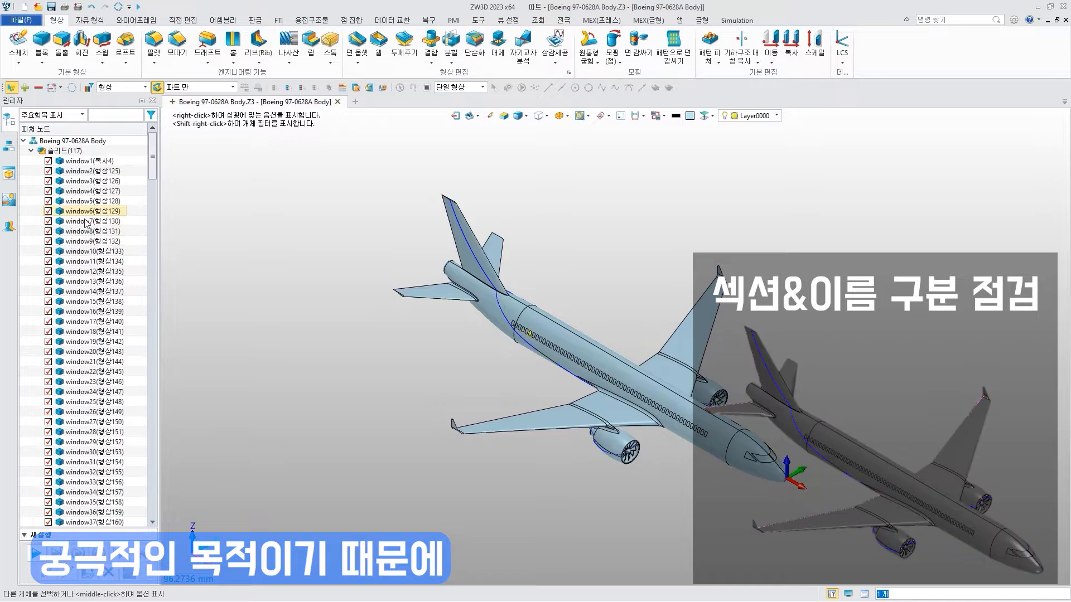
left_click(90, 161, "shift")
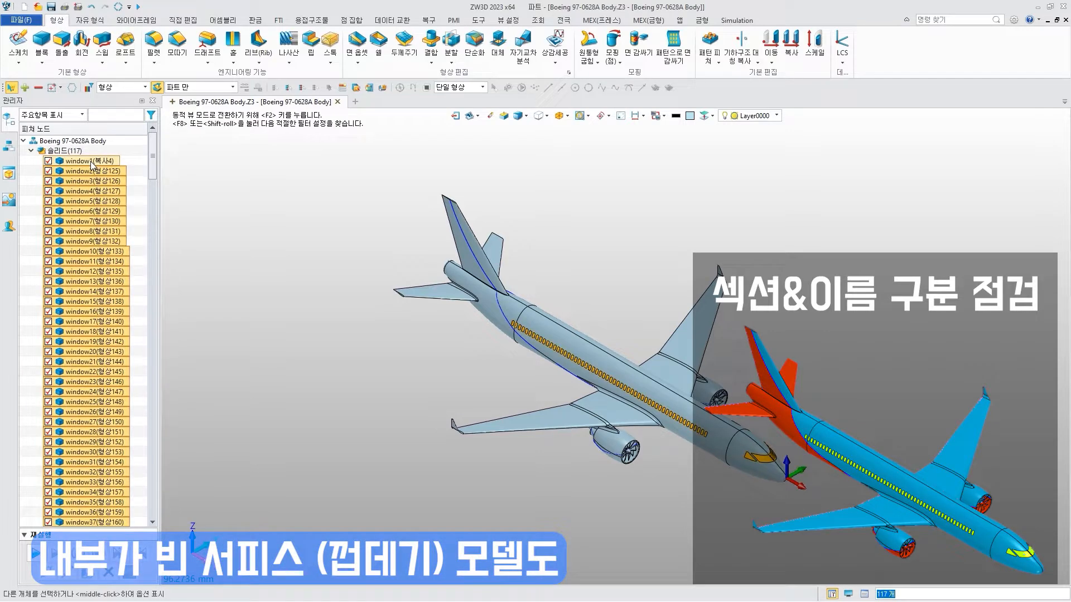
left_click(279, 267)
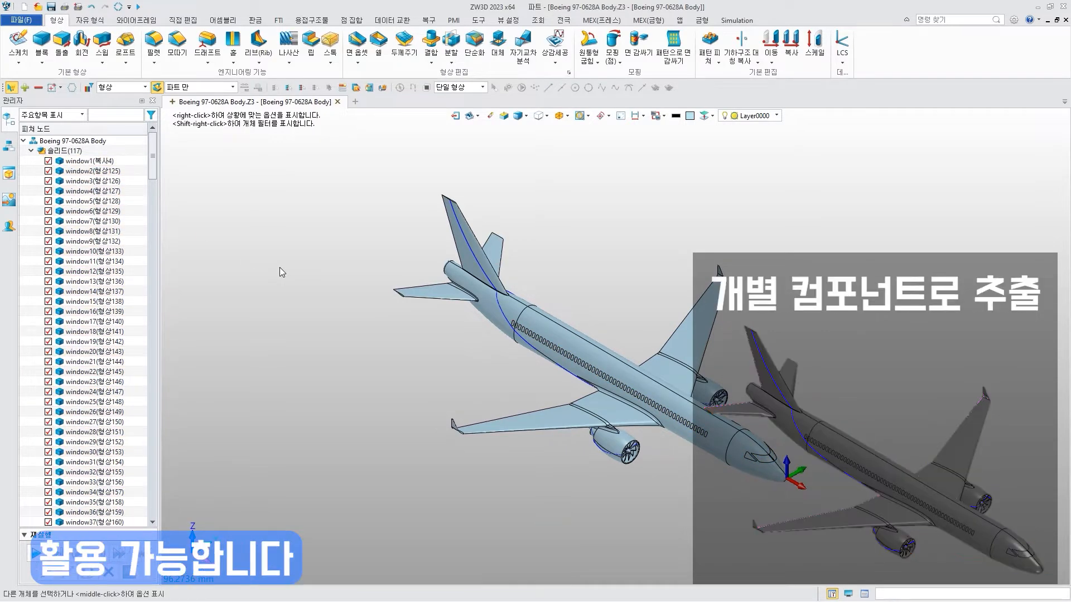
- Extract all the airplane's shapes as components, with similarly named shapes extracted individually, and check the window components in the assembly tree
left_click(228, 25)
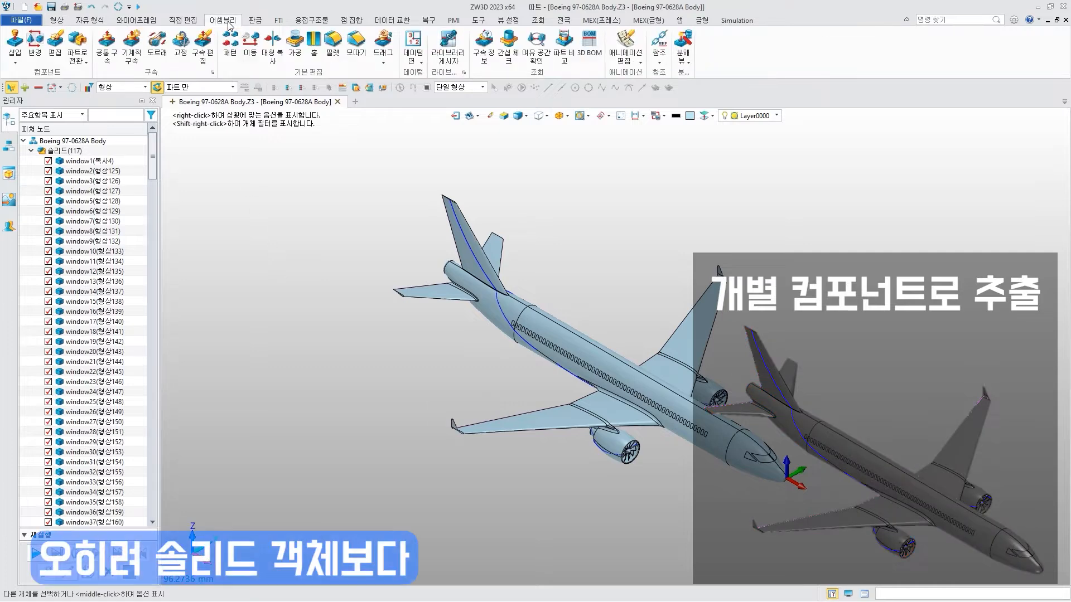
left_click(84, 62)
left_click(89, 98)
left_click_drag(297, 165, 846, 519)
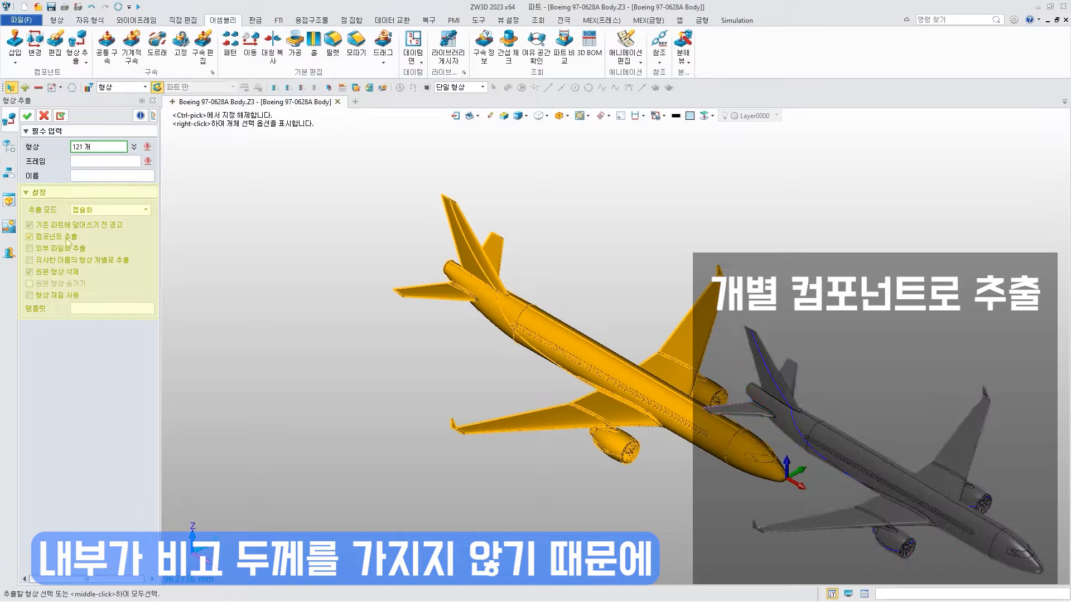
left_click(60, 260)
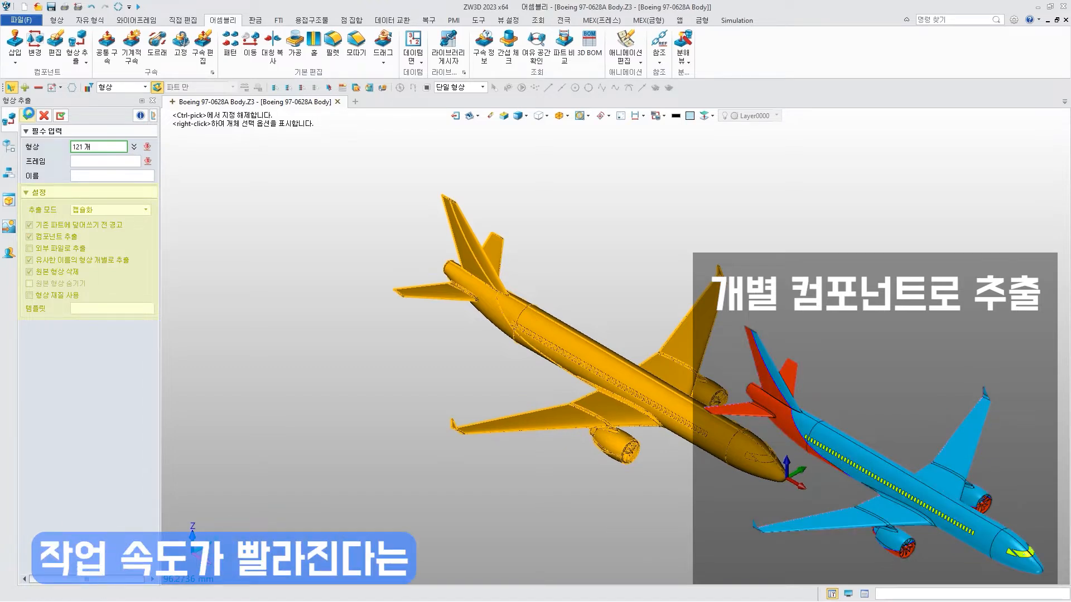
left_click(28, 115)
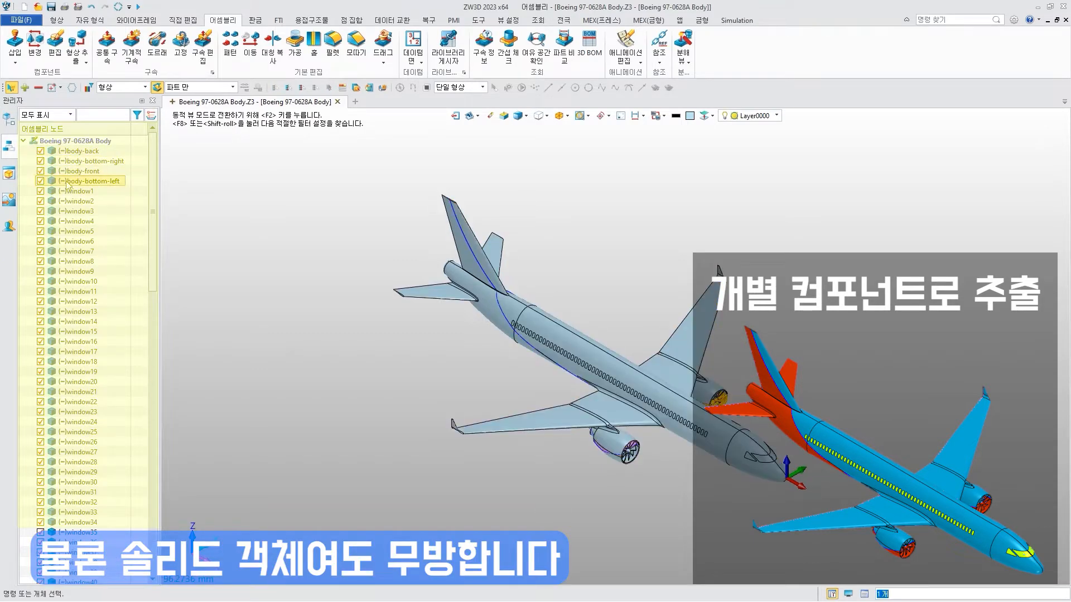
left_click_drag(99, 191, 27, 562)
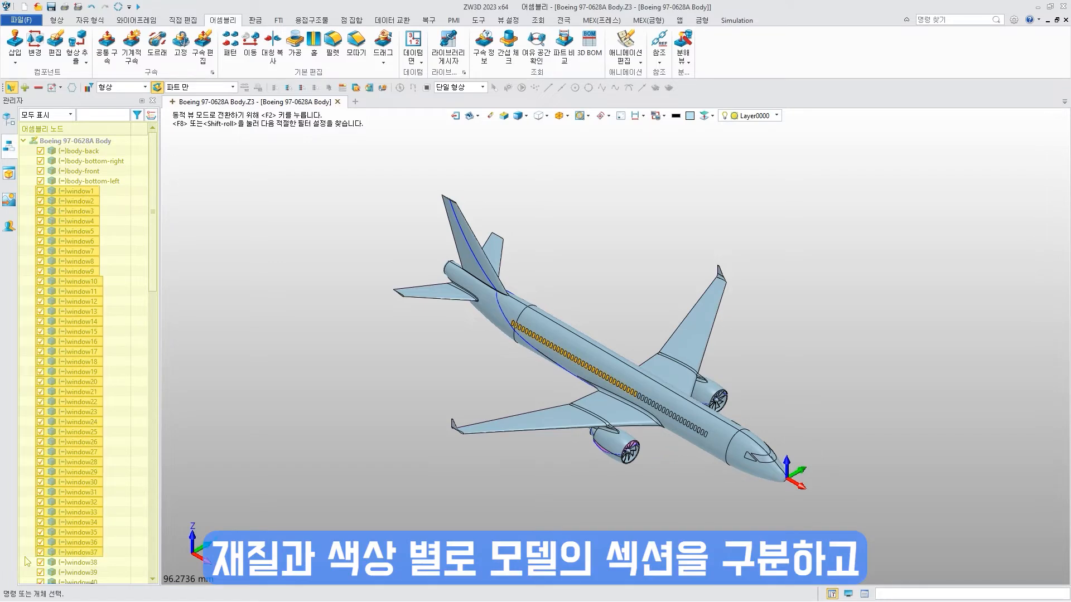
left_click(295, 421)
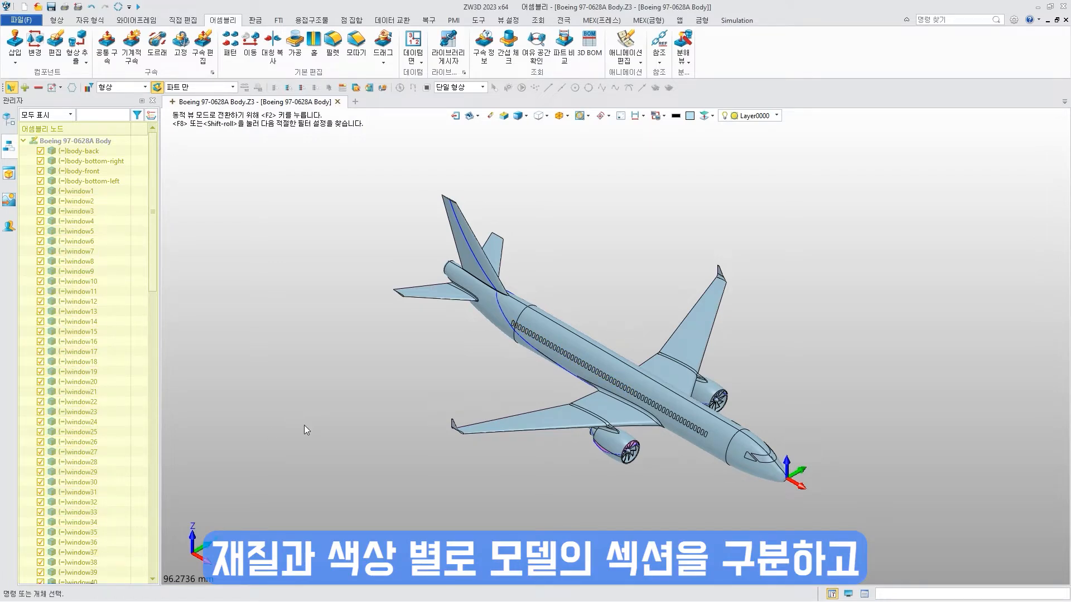
- Send the airplane assembly to KeyShot for rendering
left_click(680, 21)
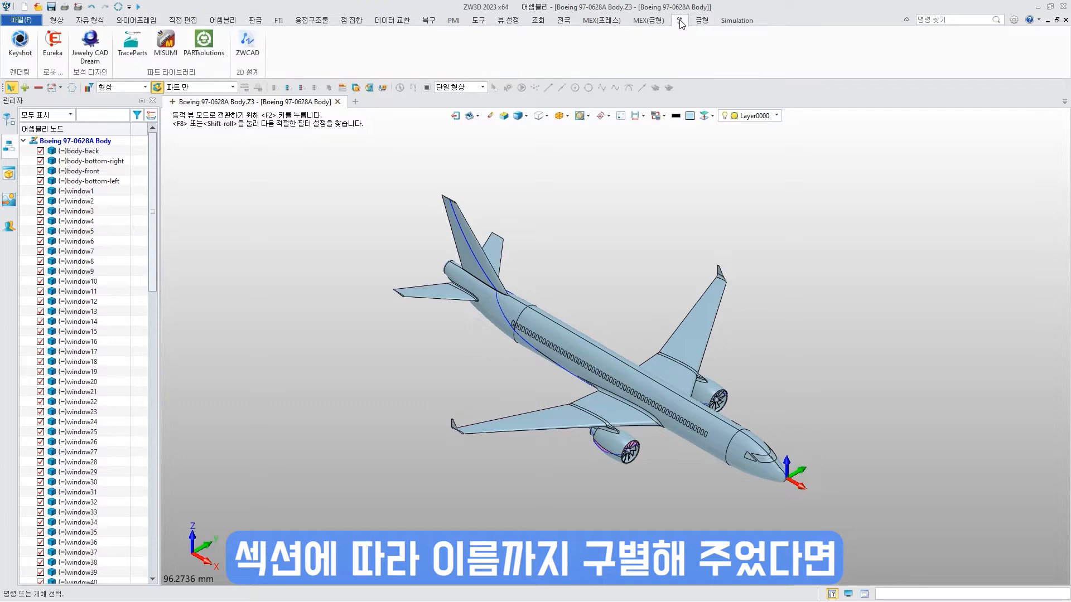
left_click(20, 44)
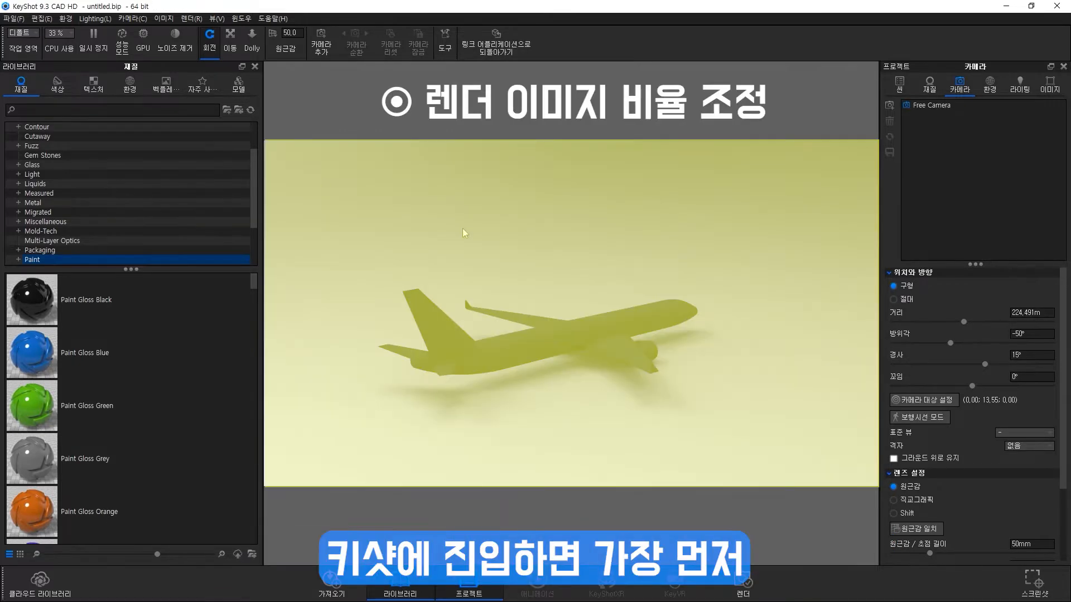
mouse_move(250, 31)
left_click(338, 127)
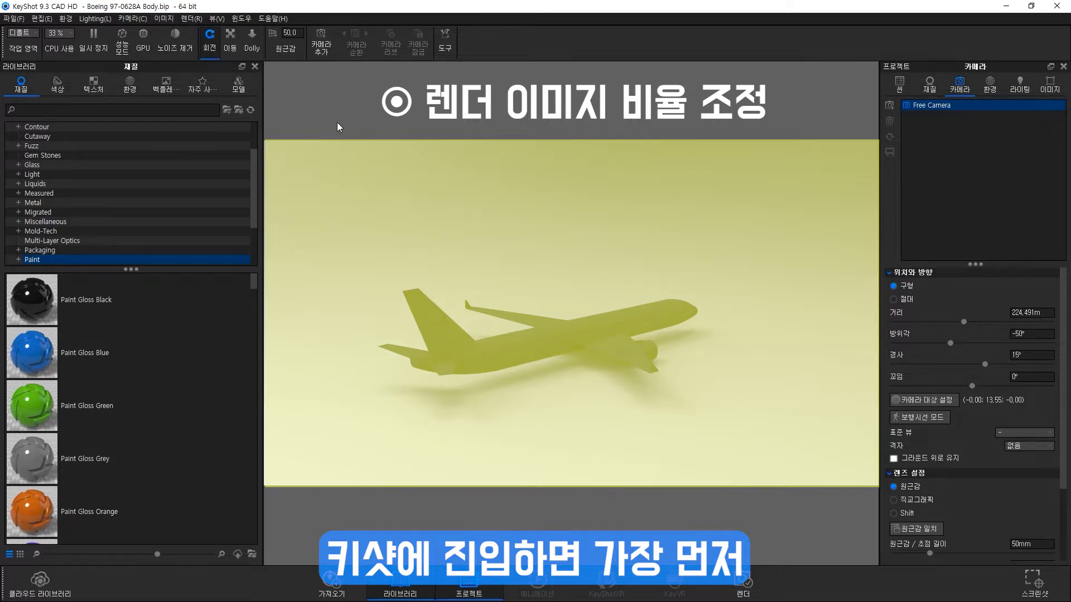
- Apply Paint Gloss Black to the airplane, and Hard Rough Plastic White from the plastics library to the front body section
mouse_move(111, 304)
left_mouse_down()
mouse_move(453, 442)
mouse_move(548, 413)
left_mouse_up()
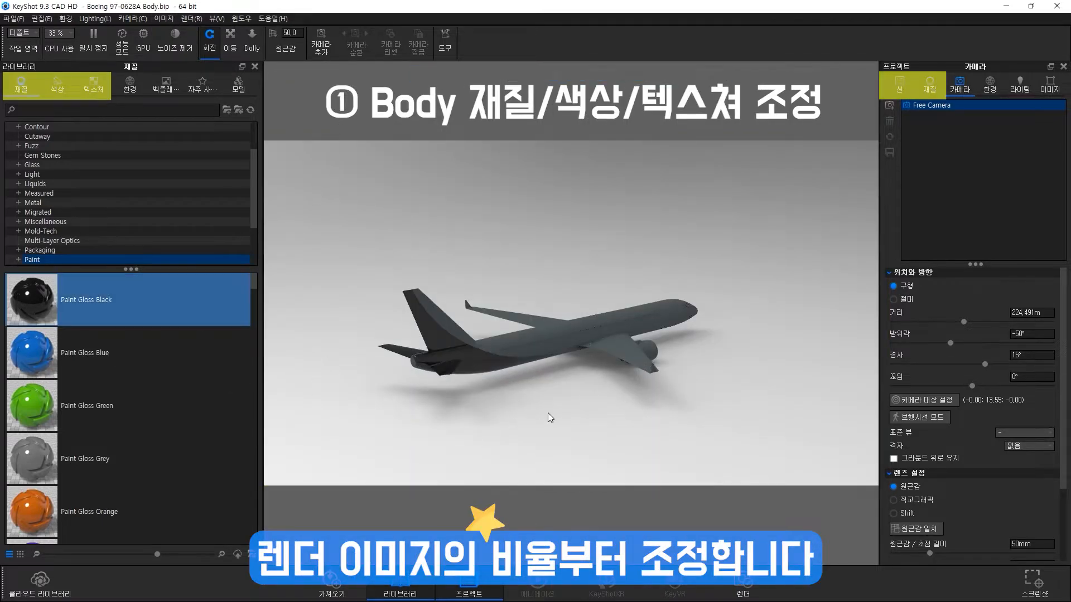
scroll(111, 211, "down", 1)
left_click(101, 240)
scroll(89, 323, "down", 8)
left_click_drag(84, 512, 547, 343)
- Change the white body material's type to metallic paint, with base colour #EBEDE3 and metal colour #F7F8F1
double_click(541, 350)
left_click(998, 145)
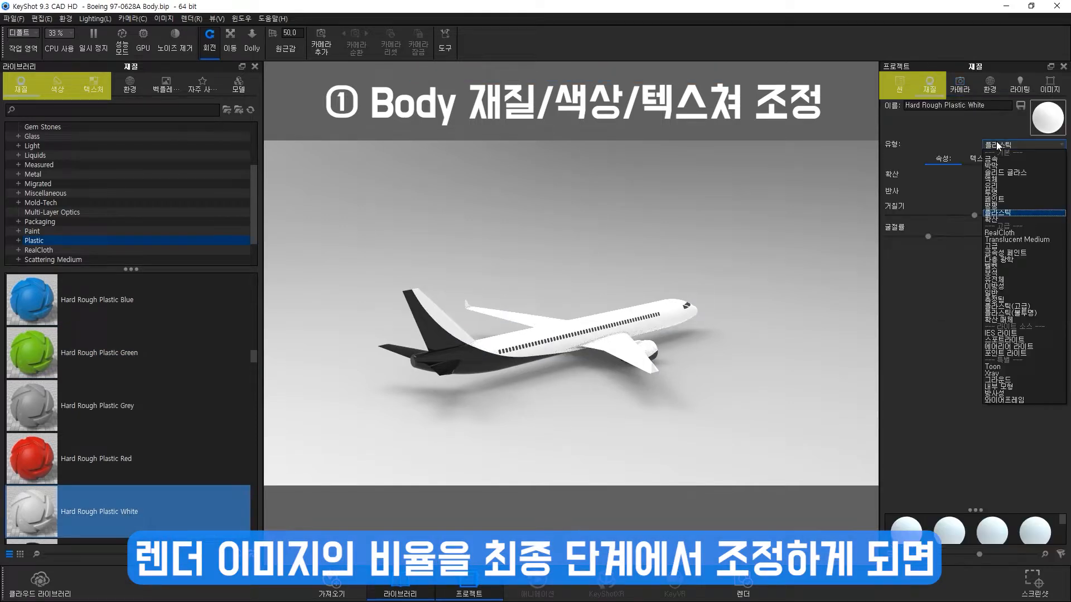
left_click(1001, 252)
left_click(1054, 174)
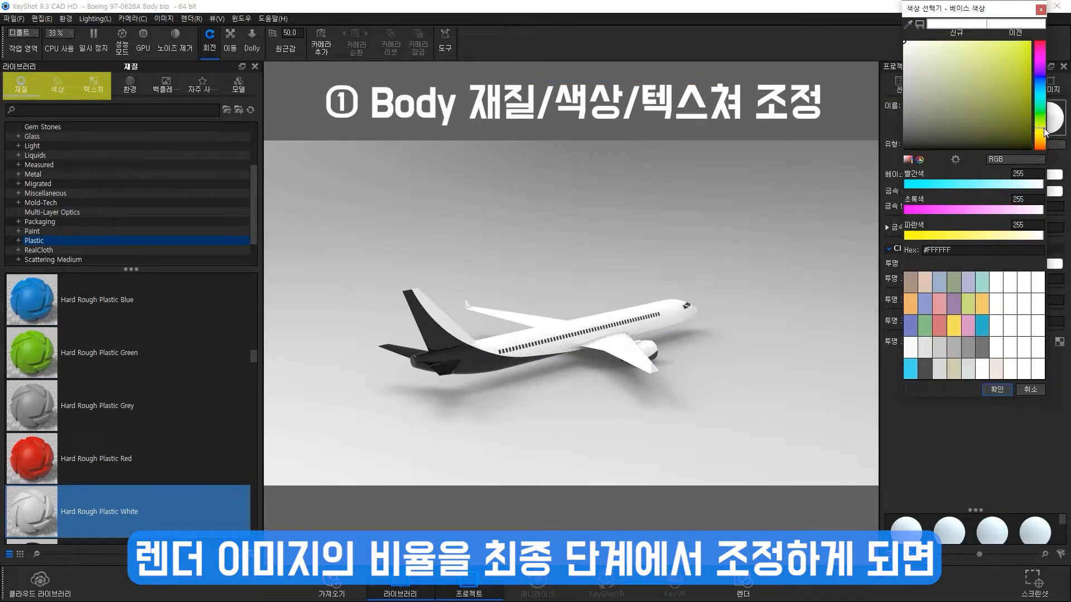
left_click_drag(921, 45, 920, 71)
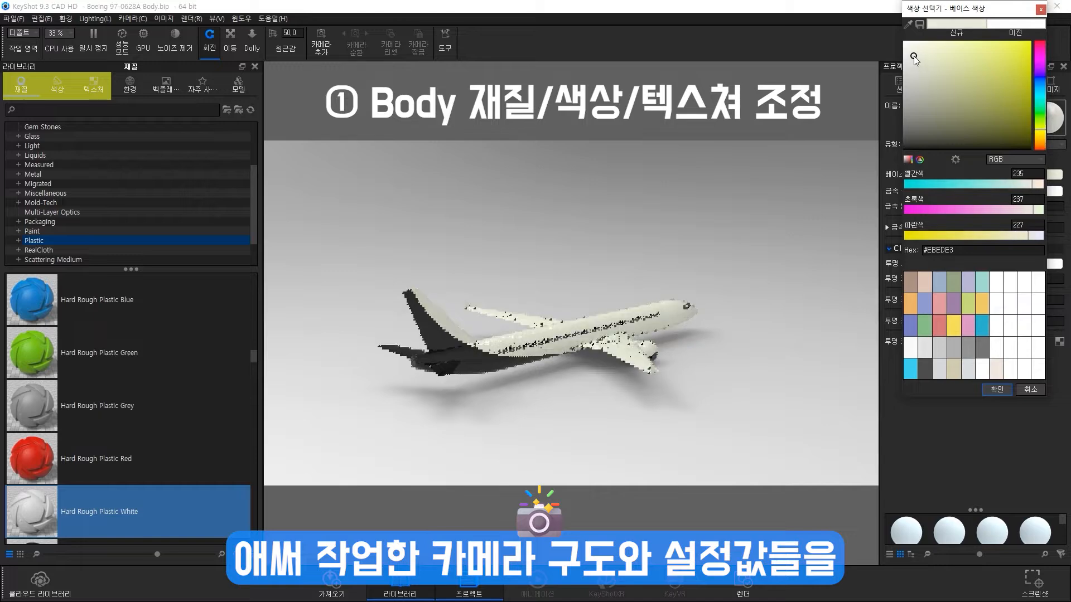
left_click(997, 389)
left_click(1048, 191)
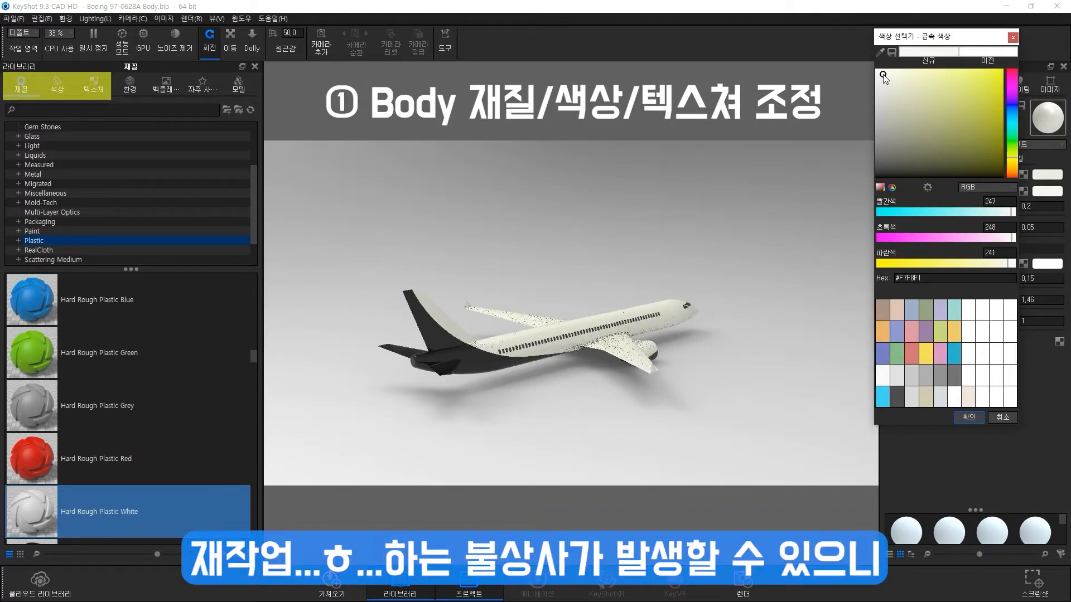
left_click(968, 418)
- Set the clear-coat colour of the white body's metallic paint to #FFFFFF
scroll(532, 330, "up", 5)
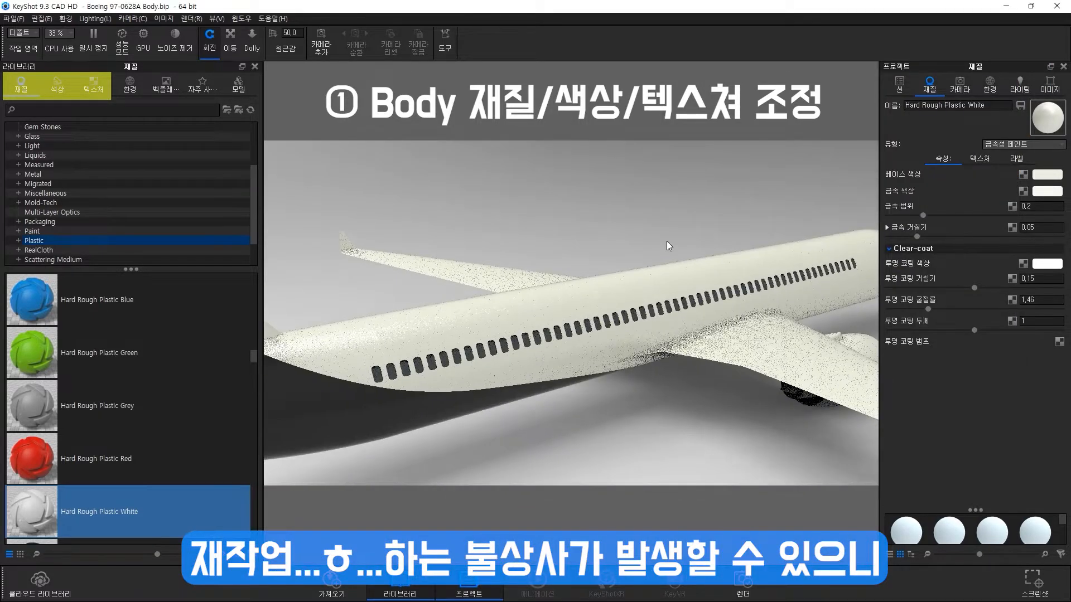
left_click(1047, 263)
left_click_drag(983, 150, 983, 183)
left_click_drag(863, 115, 847, 102)
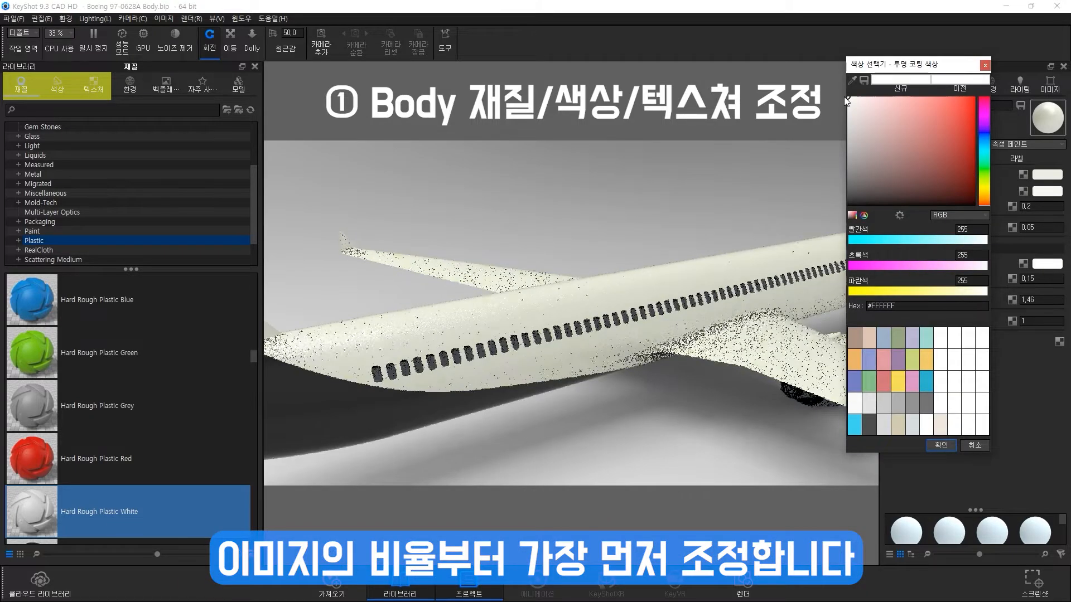
left_click(985, 189)
left_click(847, 103)
left_click(941, 445)
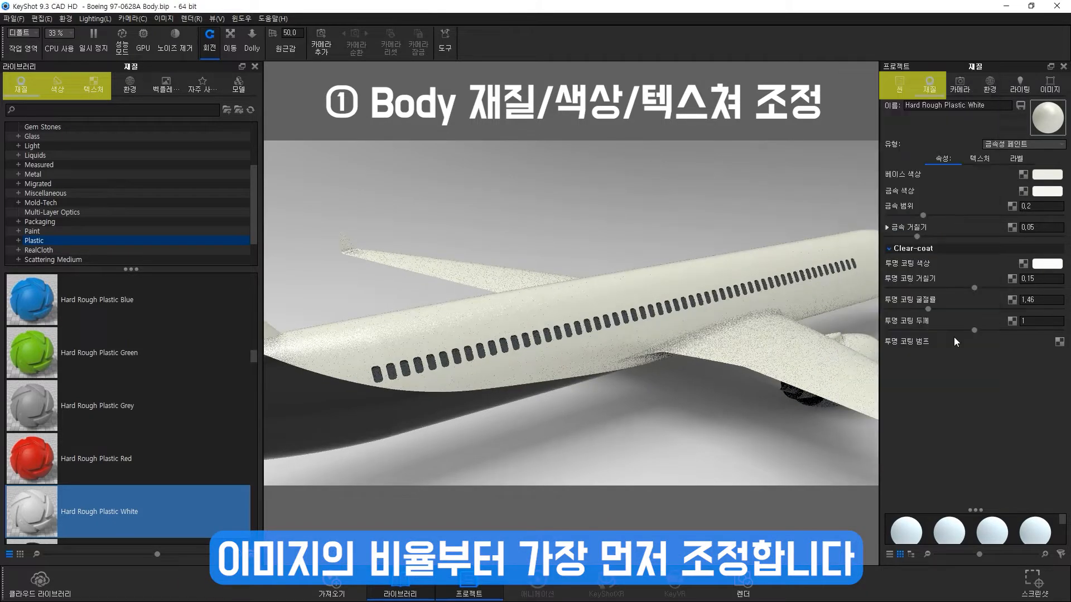
- Set the white body paint's clear-coat roughness to 0.75 and its metal roughness to 0.15
left_click(1037, 277)
left_click_drag(1037, 278, 986, 287)
type("0.75")
key("Return")
left_click_drag(1038, 227, 1021, 228)
type("0.15")
key("Return")
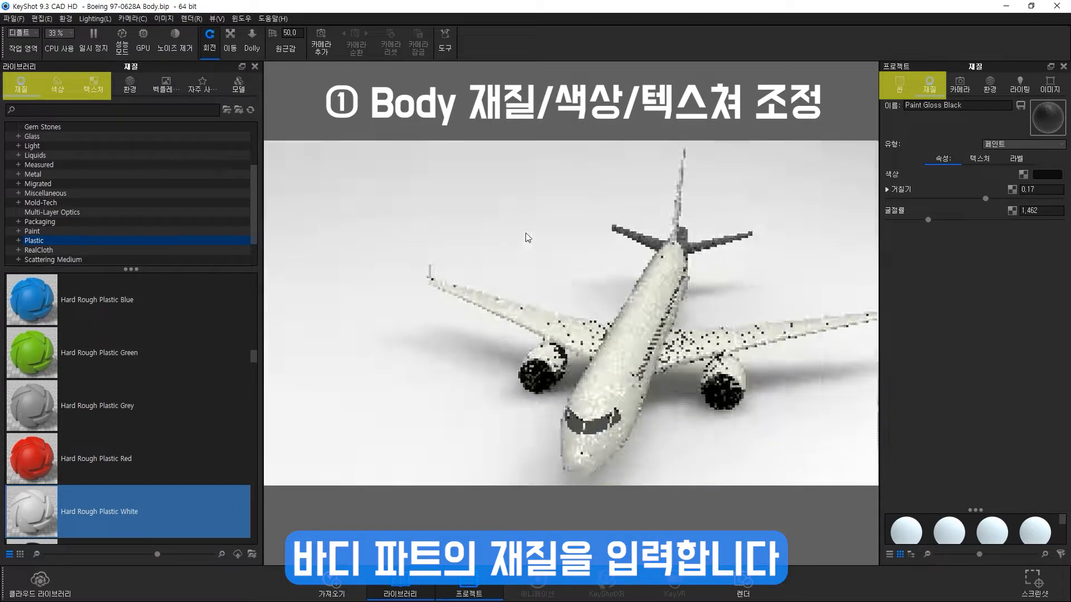
left_click_drag(644, 214, 686, 386)
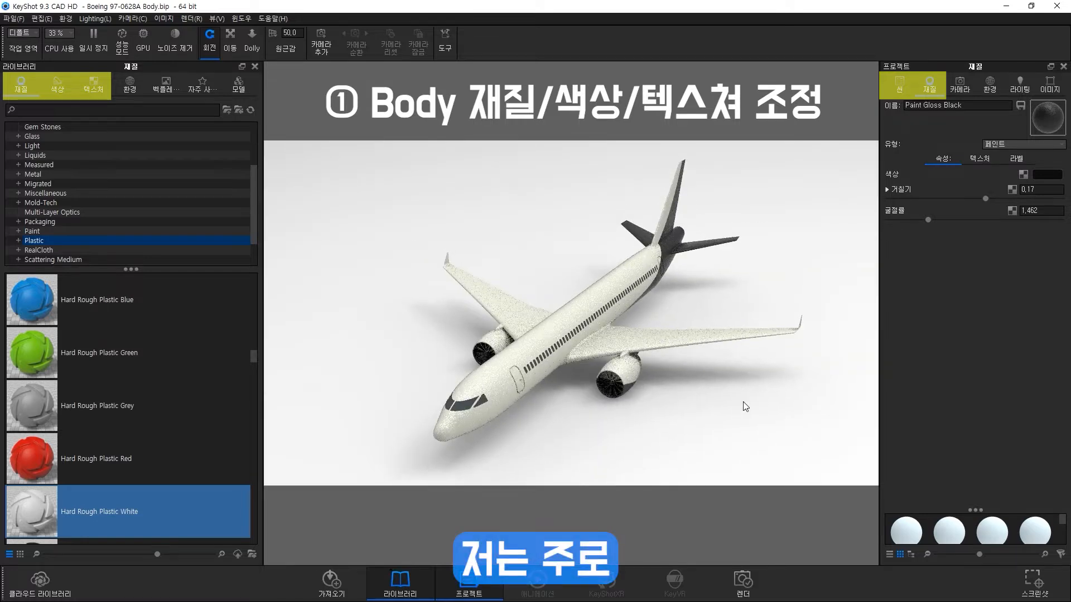
- Hide all the window components from window1 to window117 in the scene
left_click(899, 84)
left_click(918, 145)
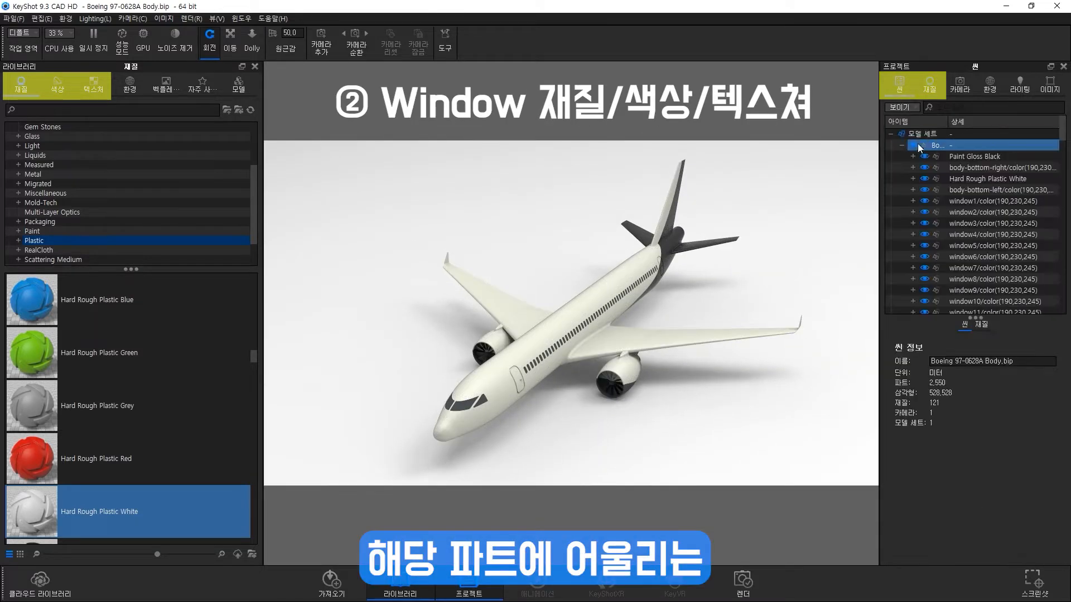
left_click(963, 202)
scroll(965, 213, "down", 20)
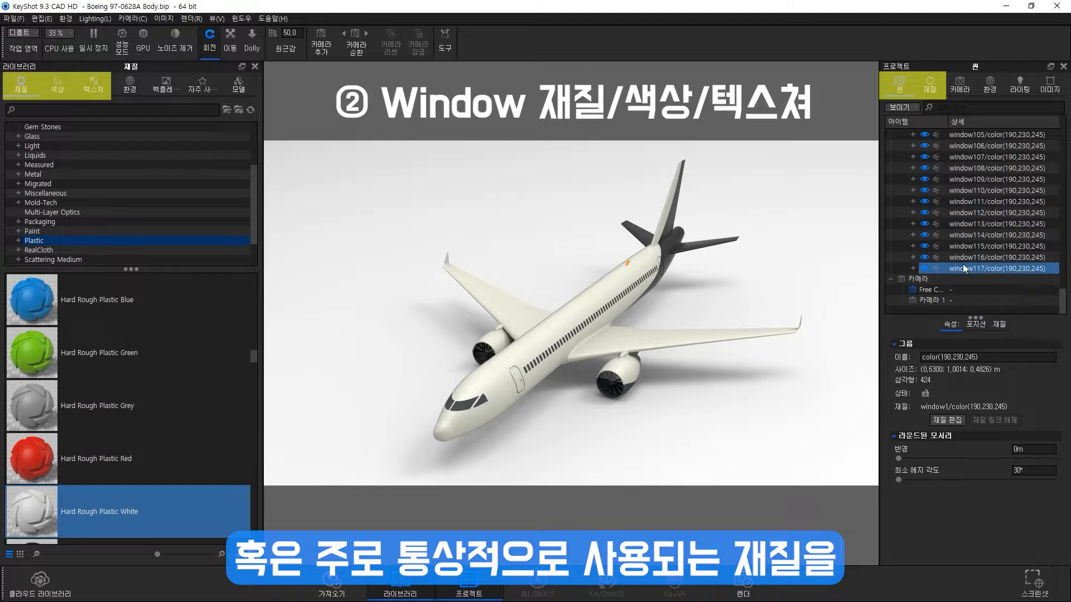
left_click(964, 267, "shift")
right_click(973, 206)
left_click(892, 224)
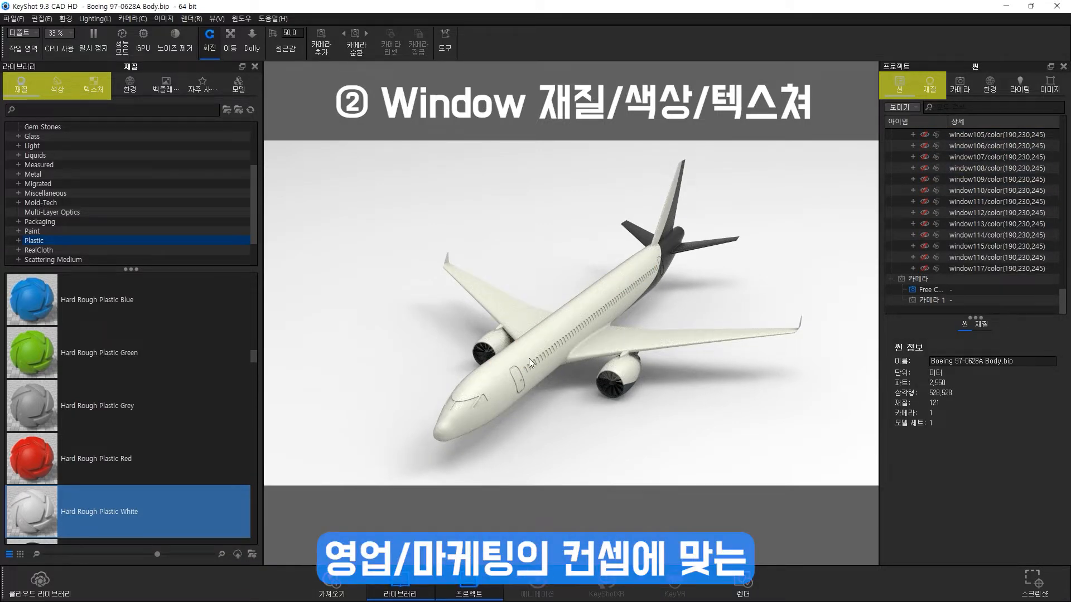
- Unlink the material of the first window recess behind the front door and apply Chrome Polished to that face
scroll(531, 363, "up", 10)
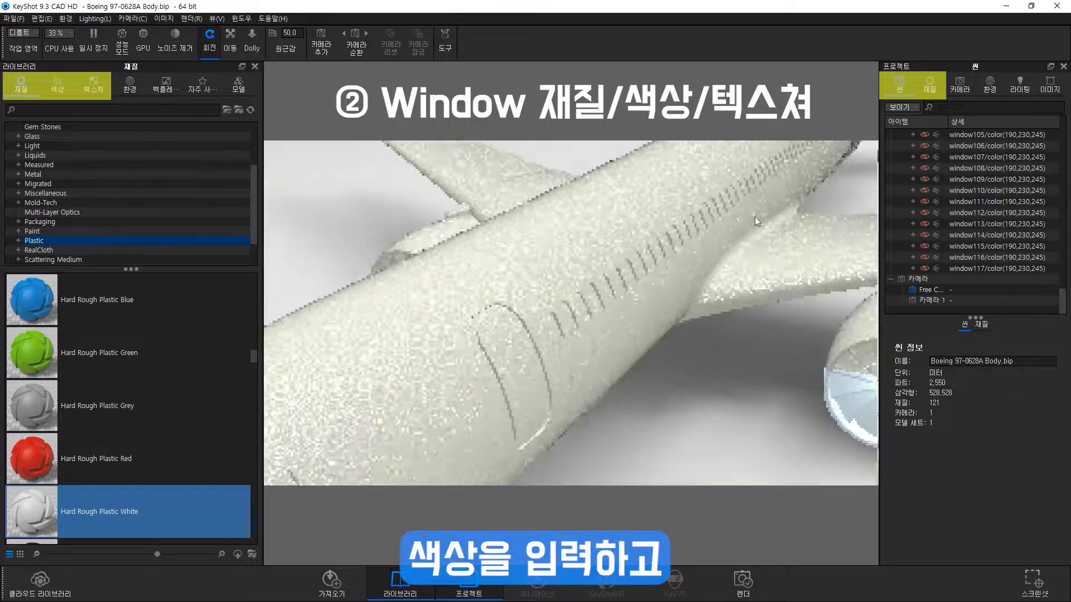
scroll(757, 221, "up", 8)
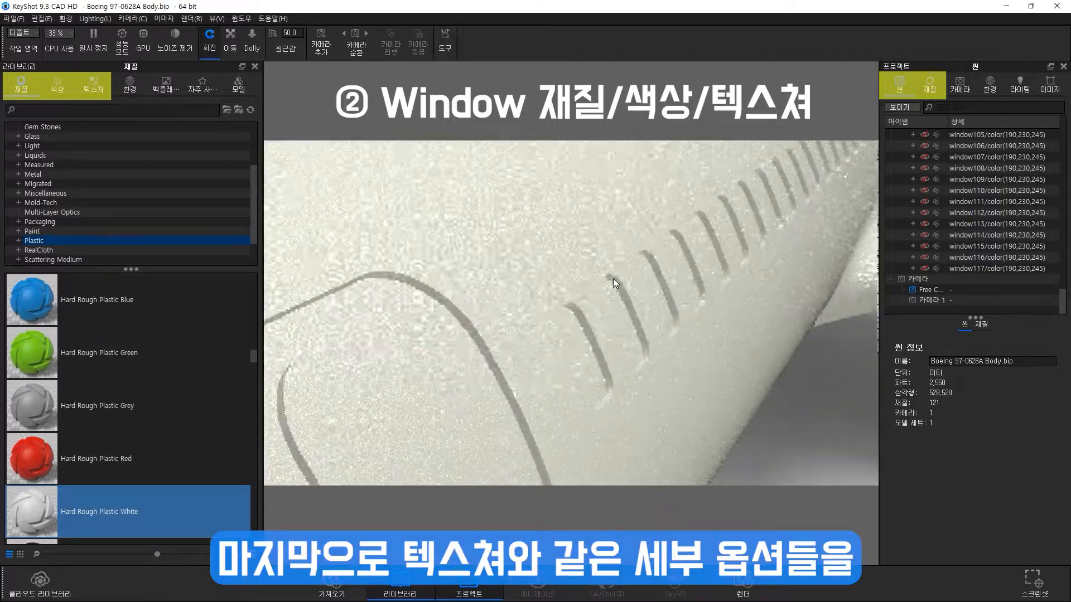
left_click(586, 353)
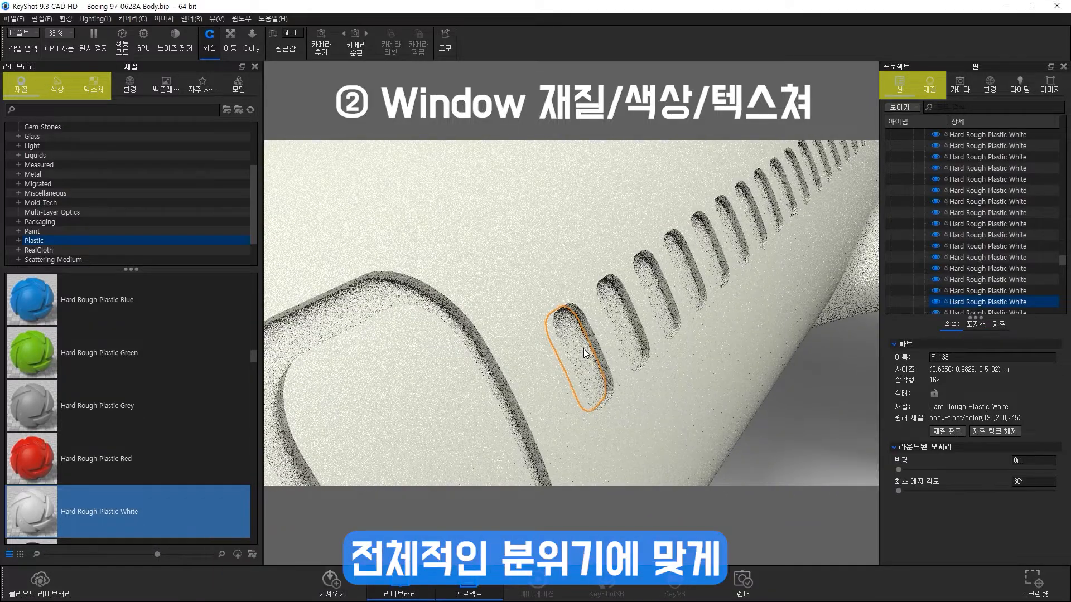
left_click(982, 428)
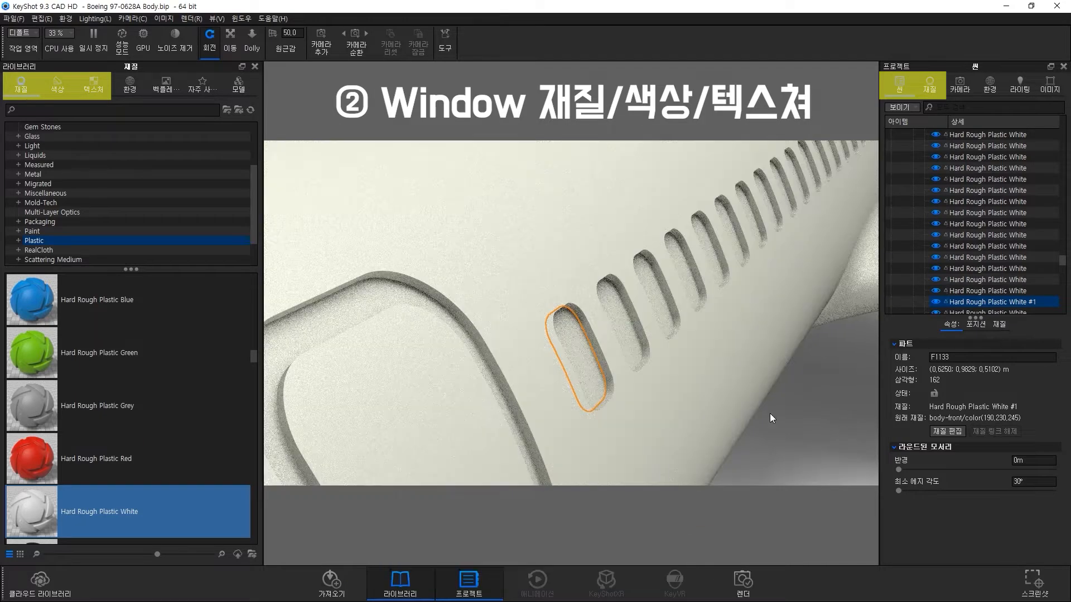
left_click(47, 173)
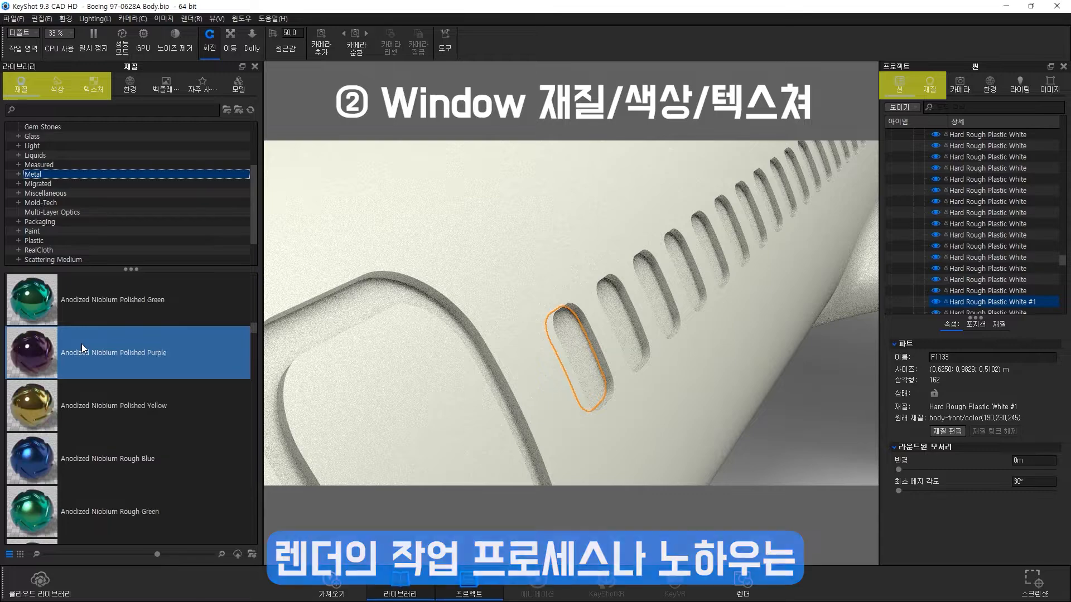
scroll(81, 344, "down", 10)
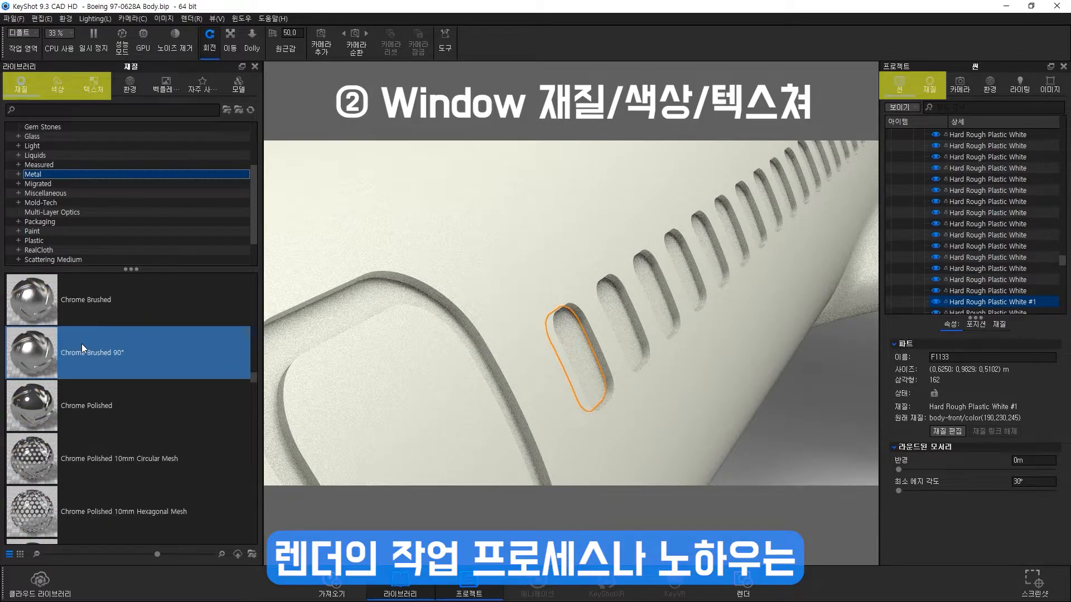
left_click_drag(85, 394, 577, 342)
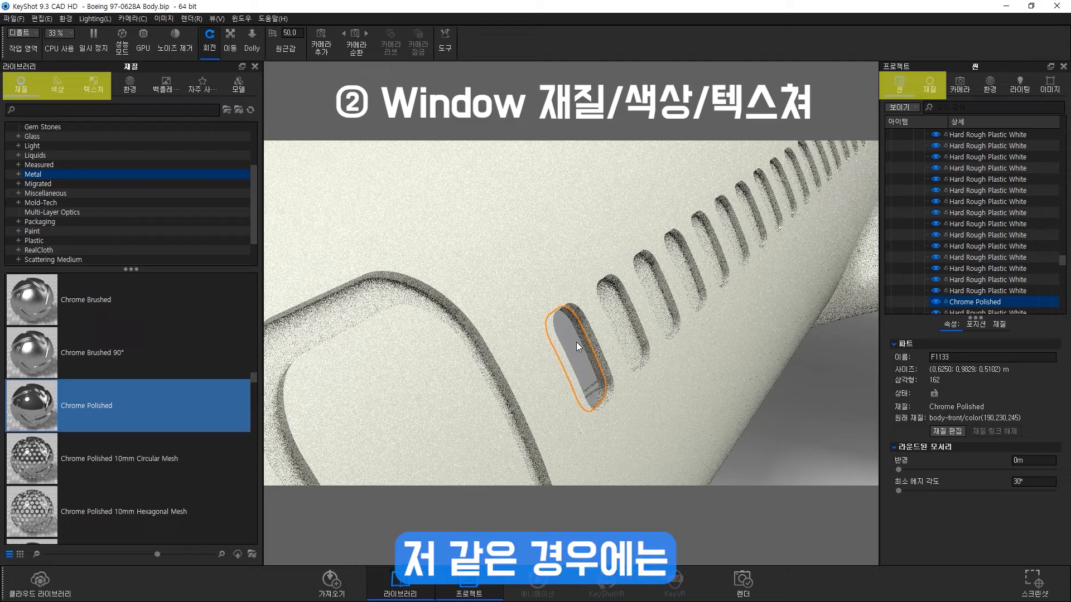
- Unlink the material of each successive window recess along the front part of the fuselage's left side
left_click(623, 324)
left_click(994, 432)
left_click(657, 296)
left_click(983, 432)
left_click(685, 269)
left_click(993, 432)
left_click(710, 249)
left_click_drag(795, 403, 678, 423)
left_click(538, 310)
left_click(982, 432)
left_click(576, 295)
left_click(614, 281)
left_click(984, 433)
left_click(645, 269)
left_click(985, 433)
left_click(663, 262)
left_click(984, 432)
left_click(677, 254)
left_click(984, 432)
left_click(707, 243)
left_click(984, 432)
left_click(734, 233)
left_click(759, 223)
left_click(984, 433)
- Continue unlinking the window recess materials one by one along the fuselage's left side towards the rear door
left_click_drag(781, 290, 580, 363)
left_click(514, 344)
left_click(984, 432)
left_click(550, 333)
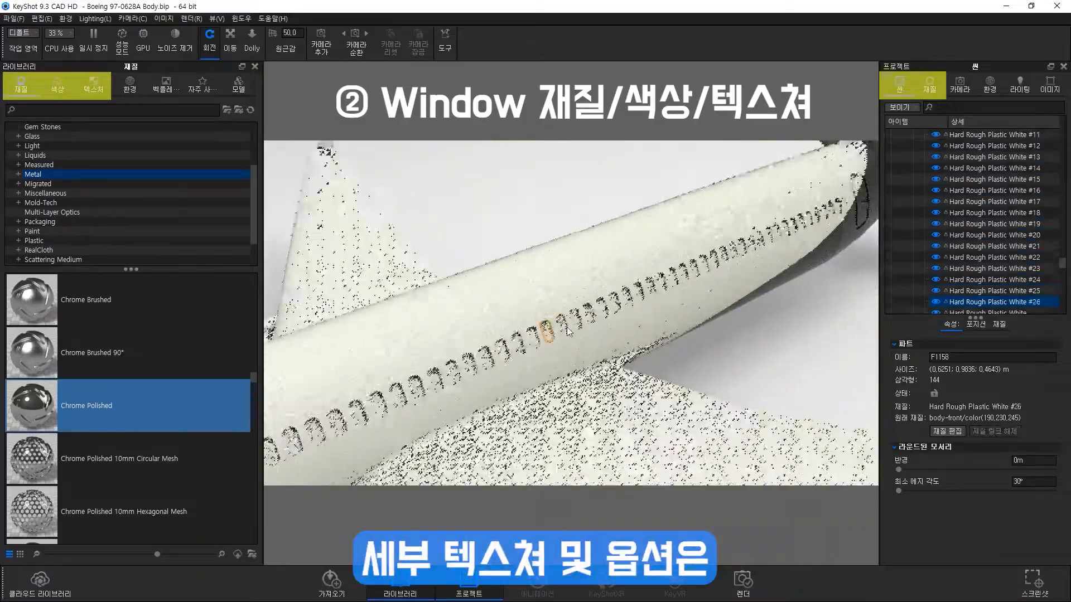
left_click(984, 432)
left_click(574, 319)
left_click(614, 302)
left_click(984, 432)
left_click(639, 292)
left_click(984, 432)
left_click(672, 277)
left_click(984, 433)
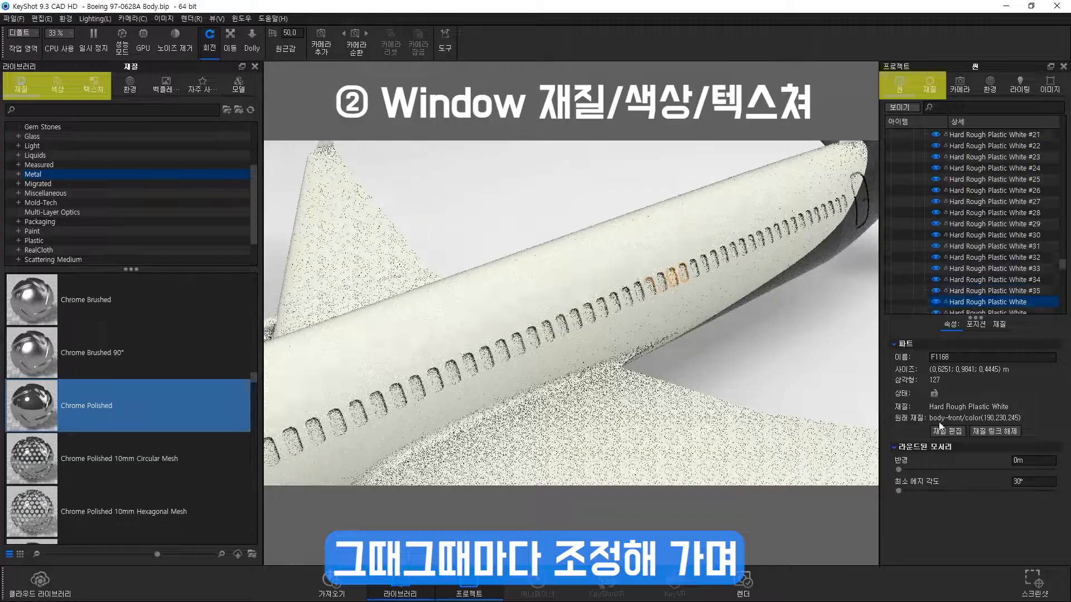
left_click(984, 432)
left_click(703, 264)
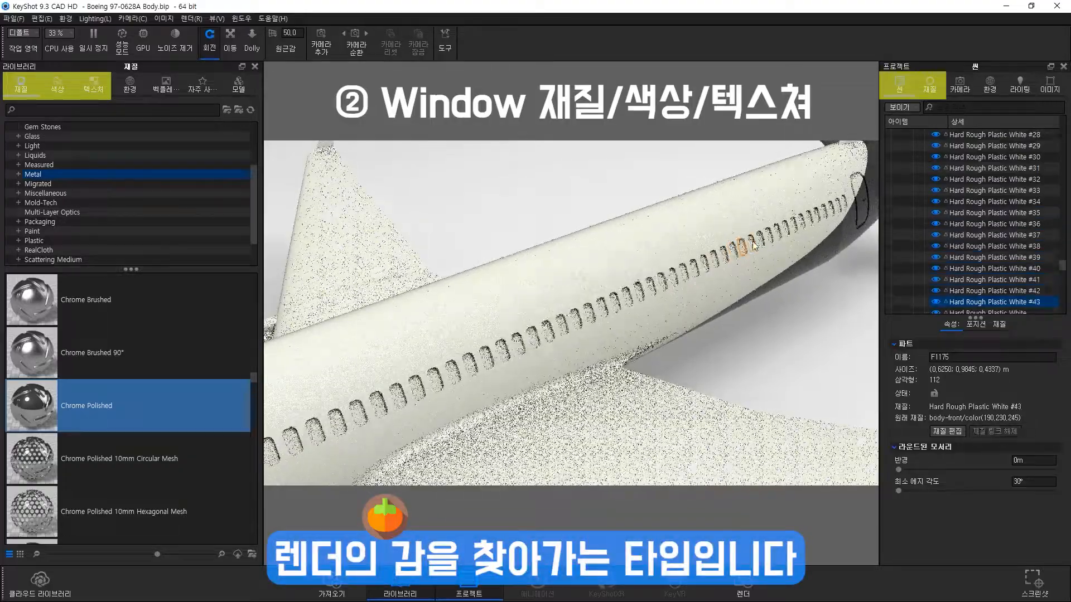
left_click(994, 434)
left_click(809, 218)
left_click(991, 431)
left_click(818, 214)
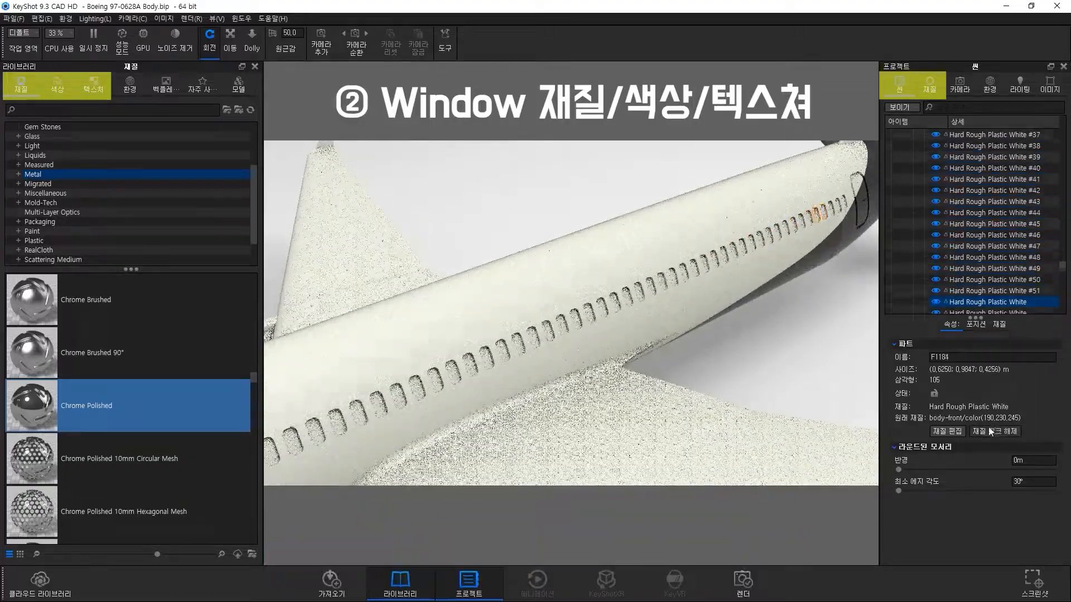
- Unlink the materials of the last window recesses beside the rear door on the fuselage's left side
middle_click_drag(846, 205, 671, 280)
scroll(670, 280, "up", 5)
middle_click_drag(744, 255, 687, 276)
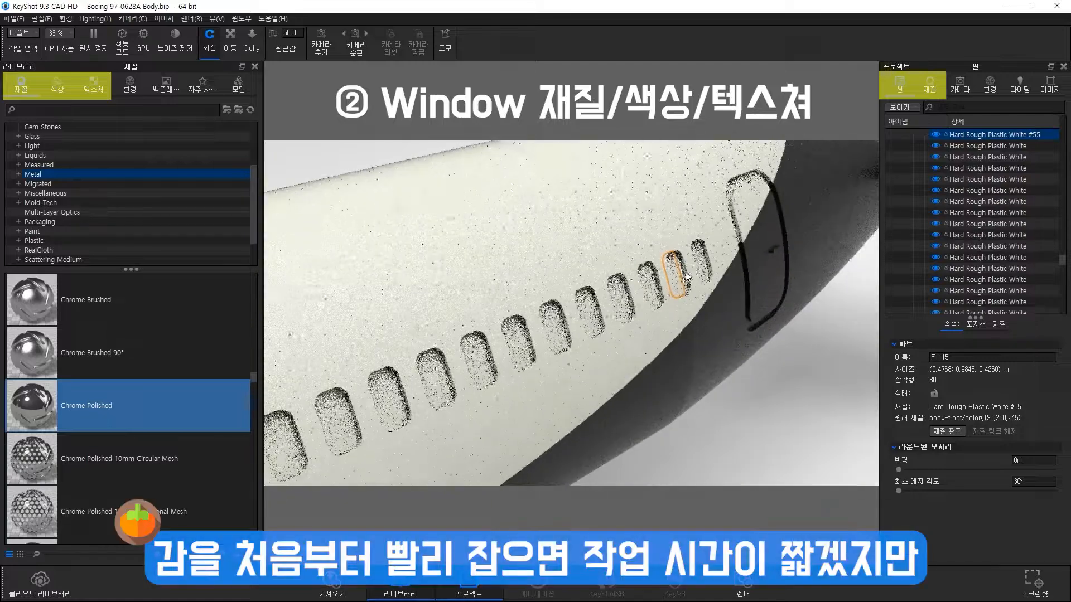
left_click(701, 266)
left_click(994, 431)
- Unlink the window recess materials one by one from the front to the middle of the fuselage's right side
scroll(669, 290, "down", 10)
left_click_drag(502, 312, 697, 312)
scroll(605, 260, "up", 5)
left_click(604, 260)
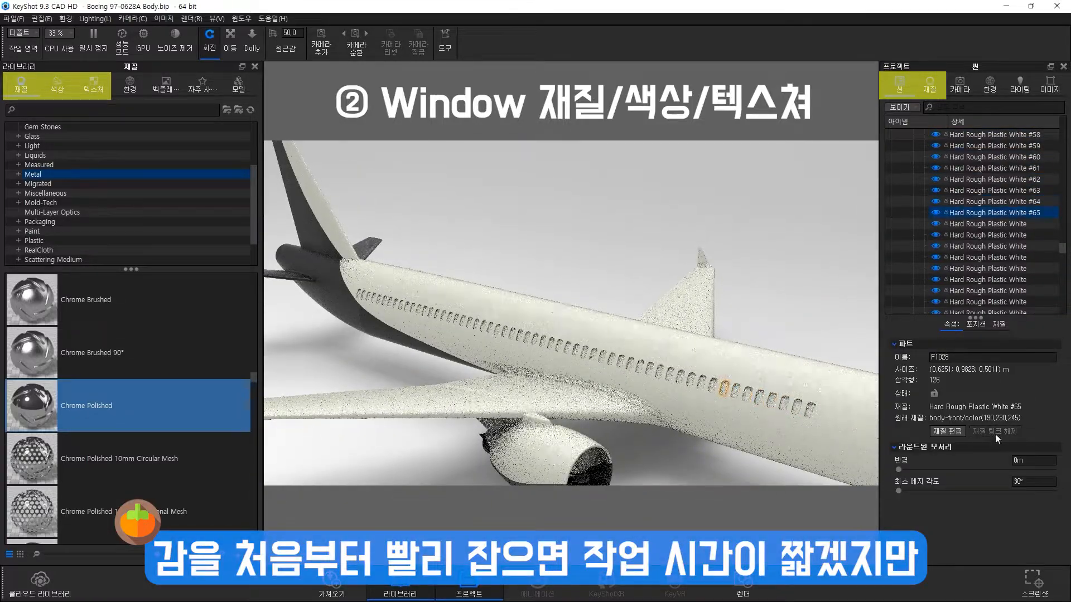
left_click(688, 382)
left_click(994, 431)
left_click(679, 378)
left_click(994, 431)
left_click(671, 376)
left_click(994, 431)
left_click(640, 366)
left_click(994, 431)
left_click(630, 364)
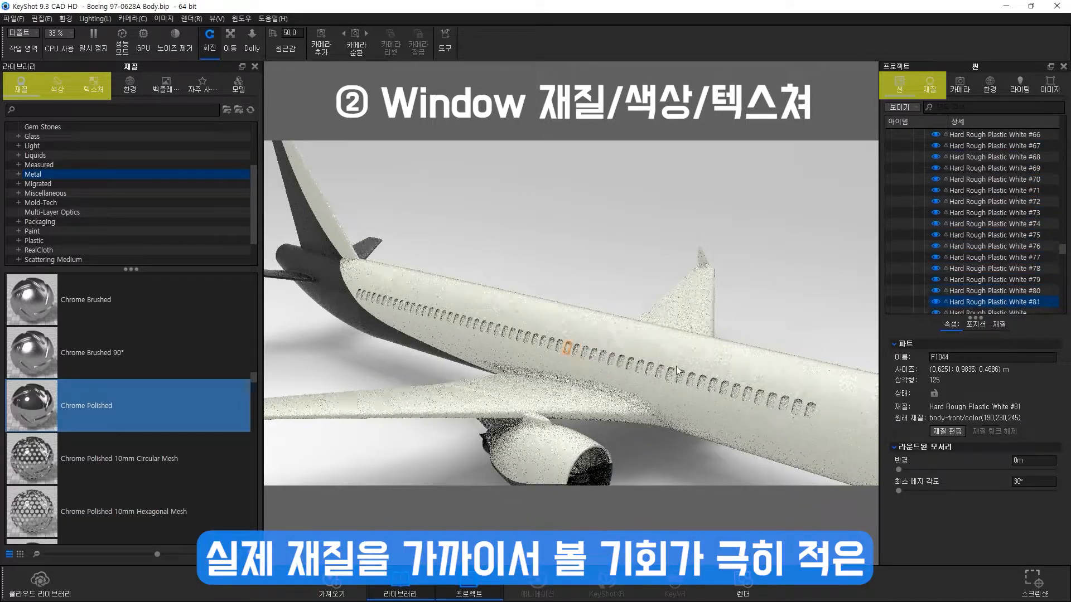
left_click(977, 431)
left_click(543, 342)
left_click(981, 431)
left_click(519, 334)
left_click(994, 431)
left_click(503, 330)
left_click(994, 431)
left_click(491, 327)
left_click(1006, 432)
- Unlink the materials of the rear window recesses one by one on the fuselage's right side
scroll(490, 334, "up", 5)
middle_click_drag(357, 315, 578, 373)
left_click_drag(577, 373, 627, 357)
left_click(675, 365)
left_click(994, 431)
left_click(638, 355)
left_click(995, 432)
left_click(602, 347)
left_click(994, 431)
left_click(566, 338)
left_click(994, 431)
left_click(536, 331)
left_click(994, 431)
left_click(493, 320)
left_click(995, 433)
left_click(466, 313)
left_click(982, 431)
left_click(440, 308)
left_click(993, 432)
left_click(428, 304)
left_click(992, 432)
left_click(417, 302)
left_click(987, 431)
left_click(406, 298)
left_click(987, 431)
- Unlink the materials of the remaining window faces on the airplane body
scroll(402, 312, "up", 5)
scroll(670, 384, "down", 10)
left_click_drag(801, 411, 781, 390)
left_click(995, 431)
left_click(584, 422)
left_click(994, 431)
left_click(604, 414)
left_click(994, 431)
left_click(698, 413)
- Apply the Chrome Polished material to the rear windows on the fuselage's right side
scroll(640, 356, "up", 10)
left_click_drag(185, 407, 438, 287)
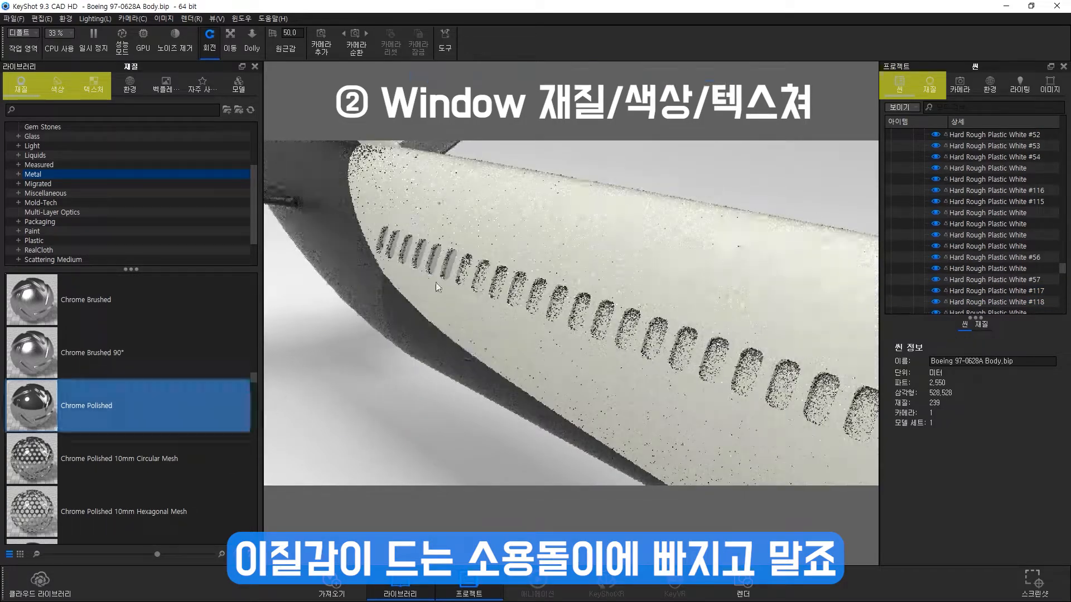
left_click_drag(182, 404, 535, 301)
middle_click_drag(557, 335, 463, 325)
left_click_drag(184, 405, 570, 336)
- Apply Chrome Polished to the middle and front windows on the fuselage's right side
scroll(570, 336, "up", 3)
left_click_drag(176, 412, 321, 224)
left_click_drag(184, 406, 409, 256)
left_click_drag(184, 406, 533, 301)
left_click_drag(184, 405, 651, 345)
left_click_drag(184, 406, 818, 402)
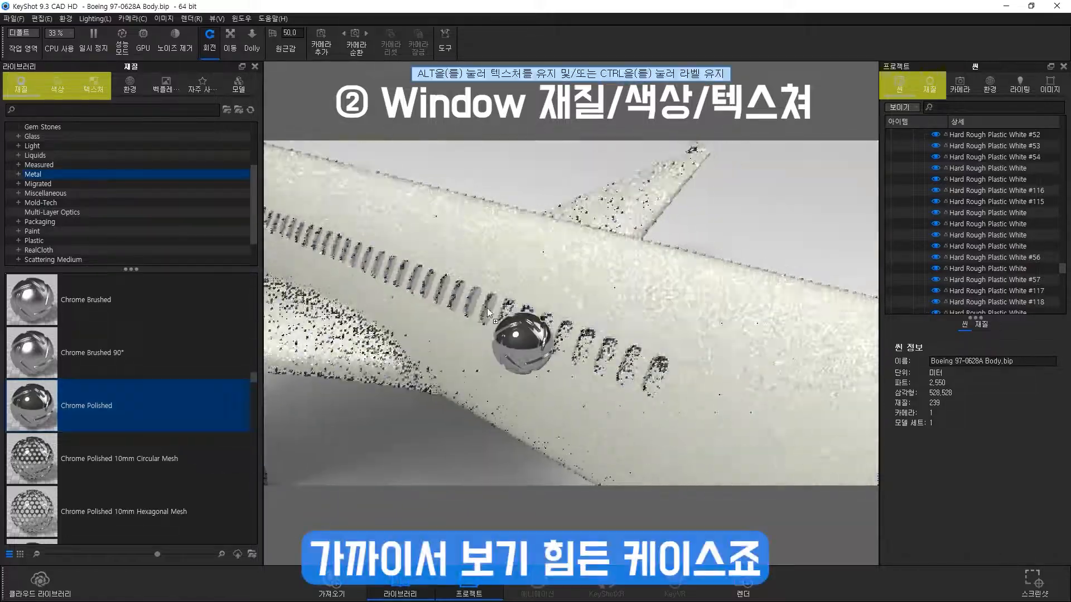
- Apply Chrome Polished to the windows from the front to behind the wing on the fuselage's left side
left_click_drag(549, 260, 634, 386)
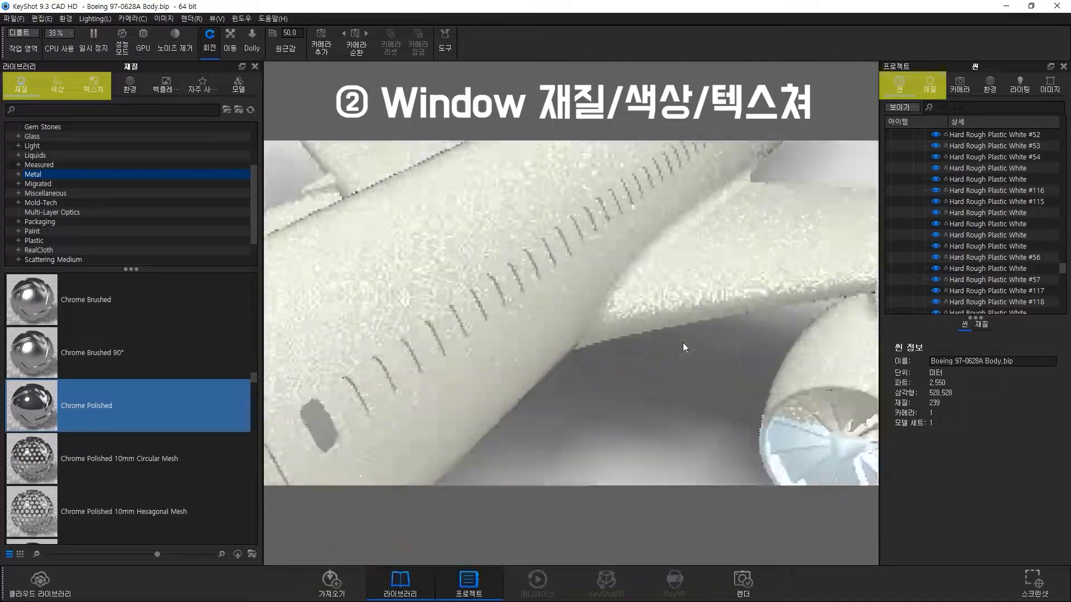
left_click_drag(167, 405, 469, 324)
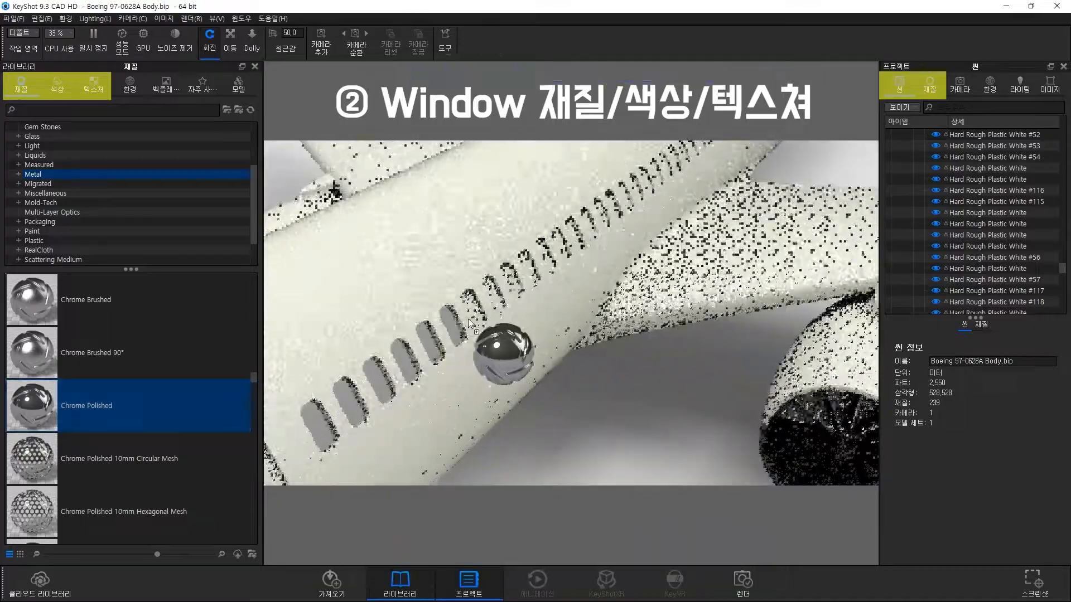
left_click_drag(468, 323, 472, 326)
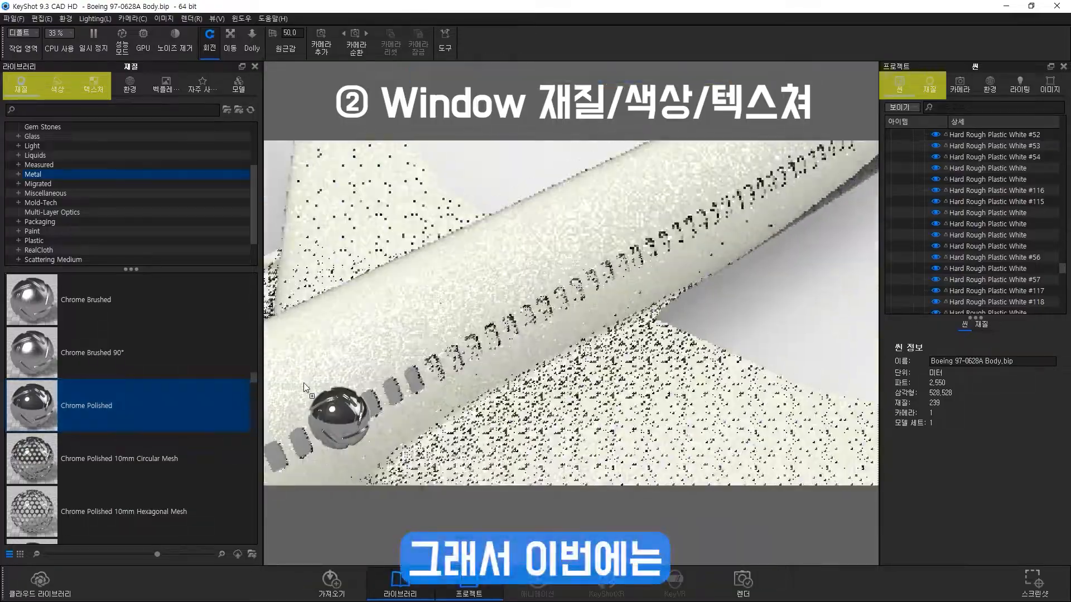
left_click_drag(378, 453, 719, 453)
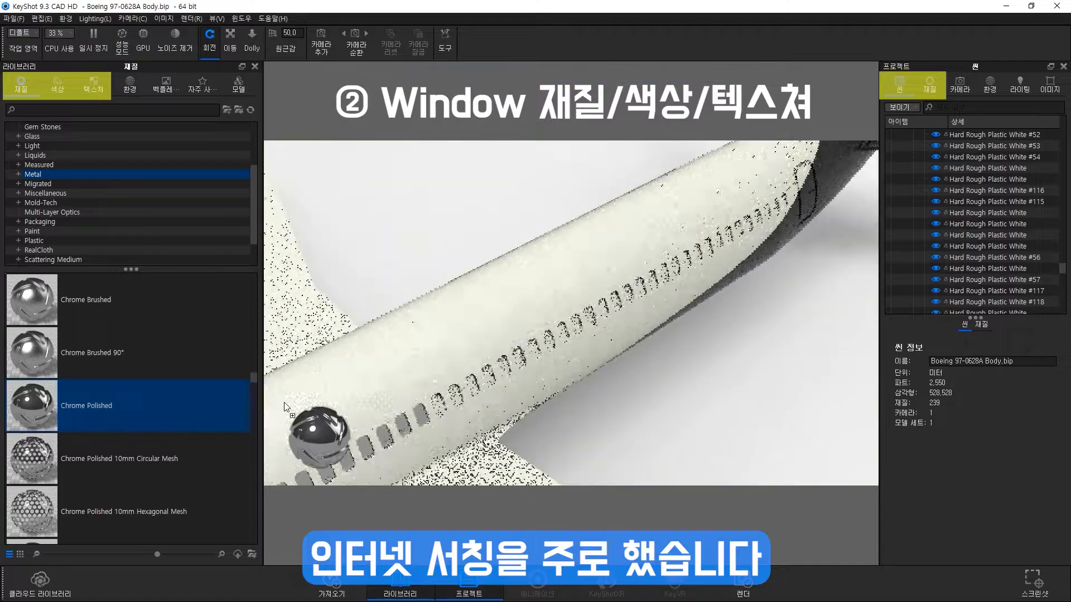
left_click_drag(310, 438, 511, 493)
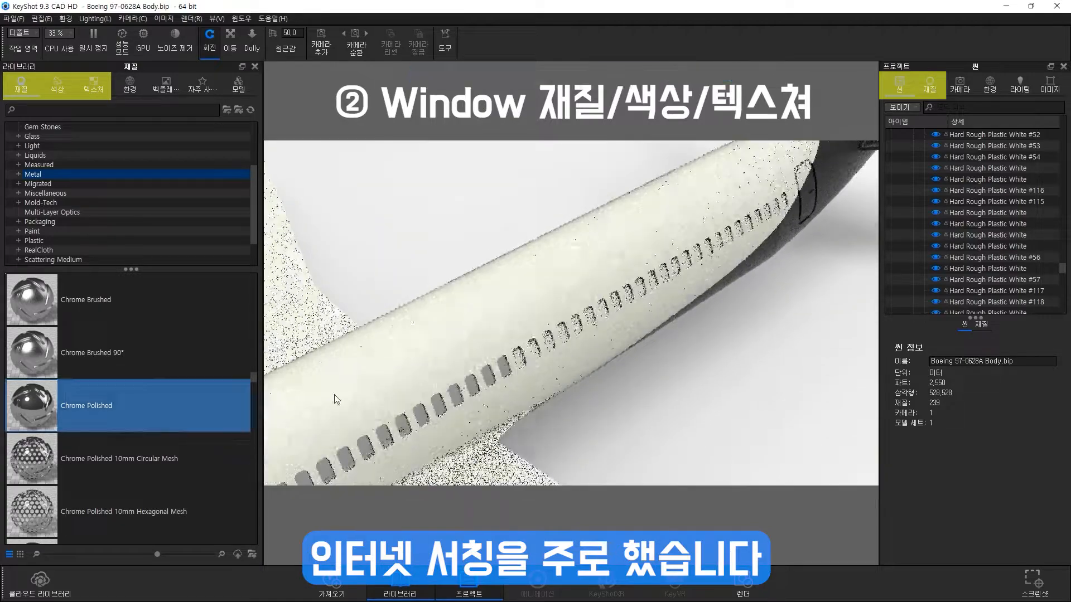
- Apply Chrome Polished to the rear windows on the fuselage's left side and to the cockpit windows
left_click_drag(167, 405, 664, 449)
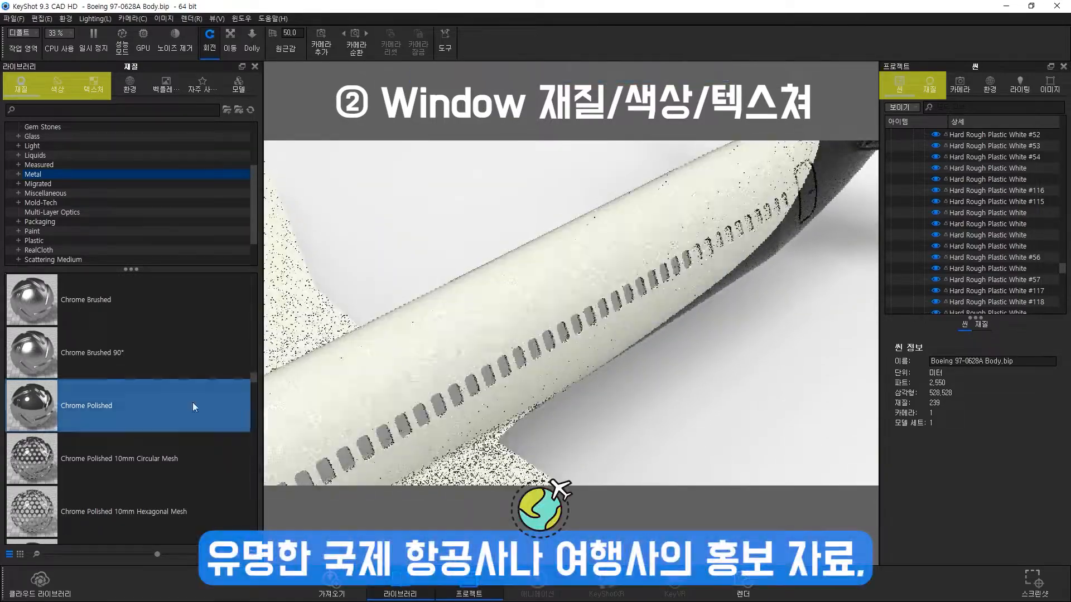
left_click_drag(31, 406, 719, 255)
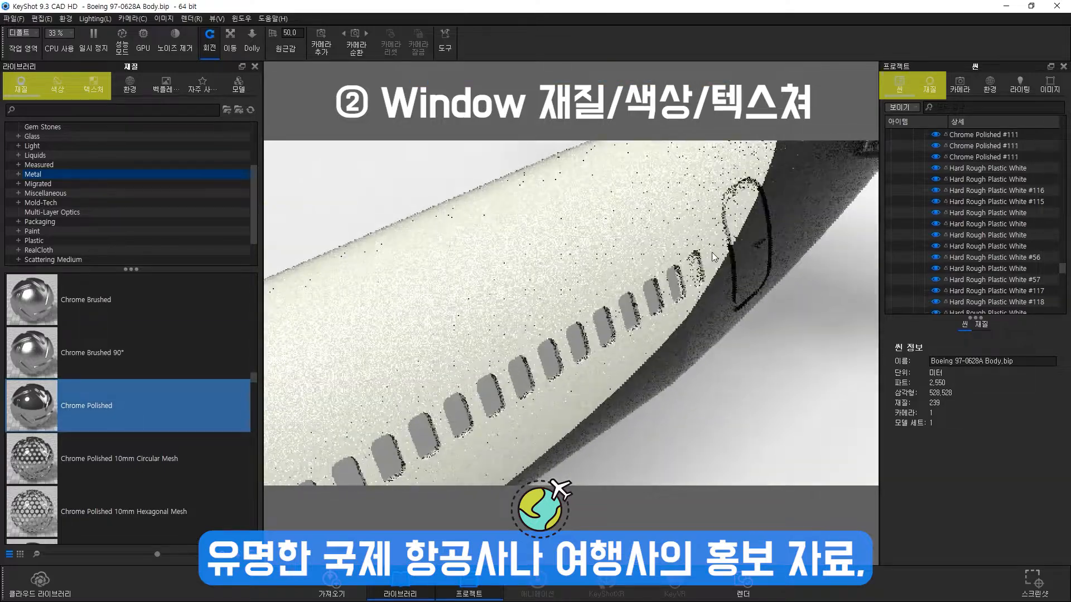
left_click_drag(32, 405, 311, 299)
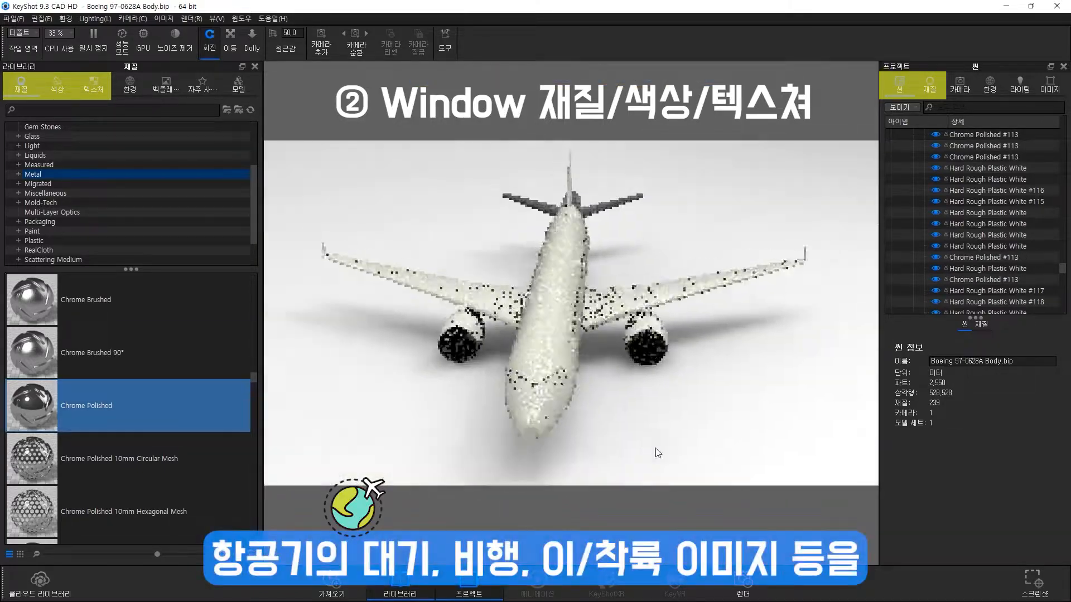
left_click_drag(31, 405, 558, 407)
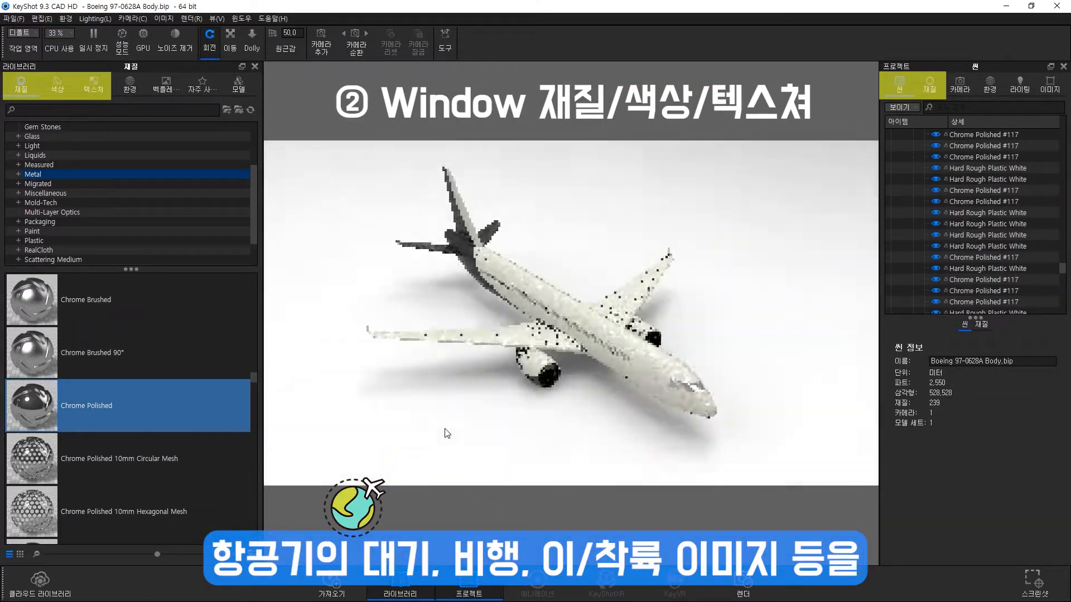
left_click_drag(444, 429, 493, 430)
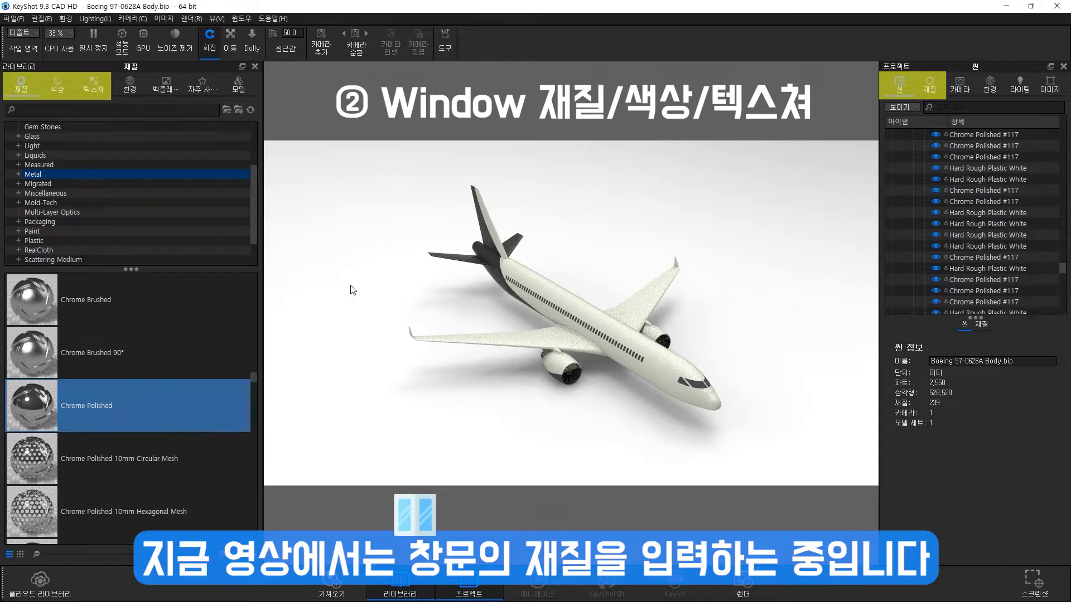
- Find Glass Droplets White among the Glass materials and apply it to the rearmost windows on the fuselage's right side
left_click(46, 138)
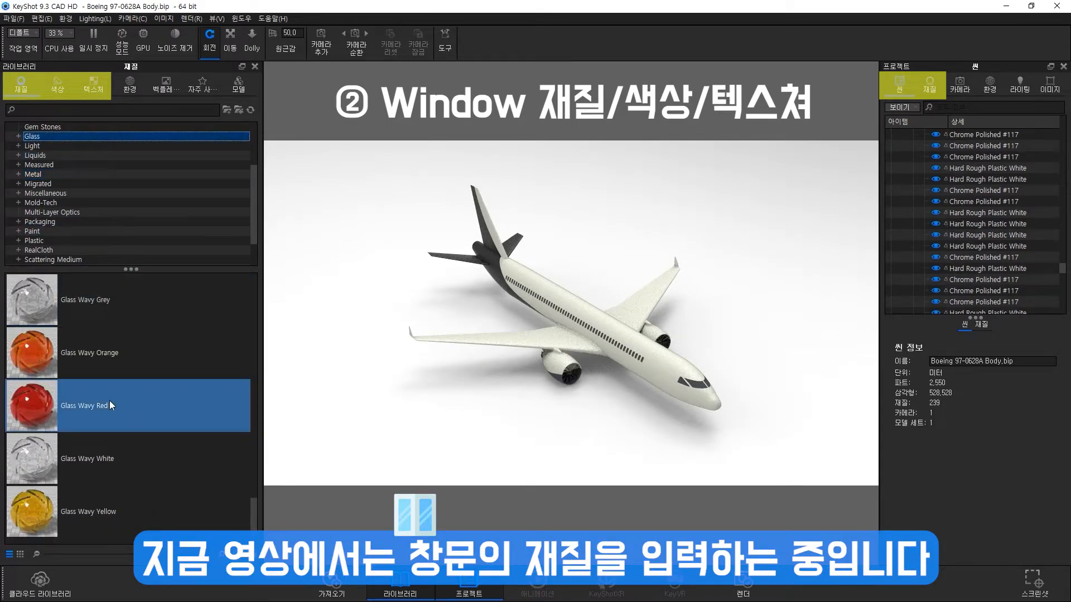
scroll(110, 406, "up", 3)
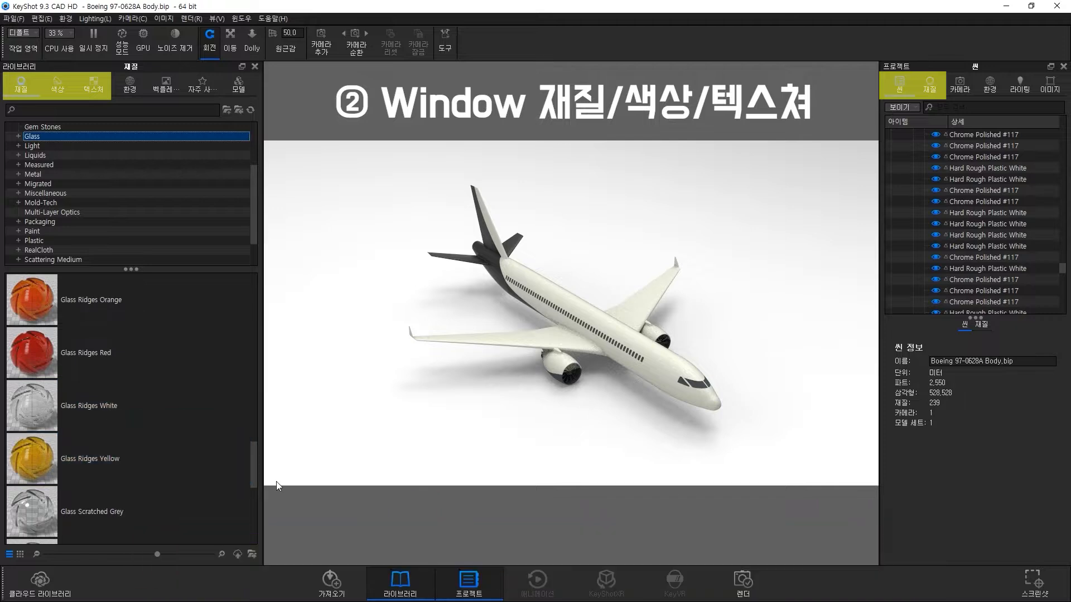
scroll(167, 468, "down", 1)
scroll(117, 417, "up", 5)
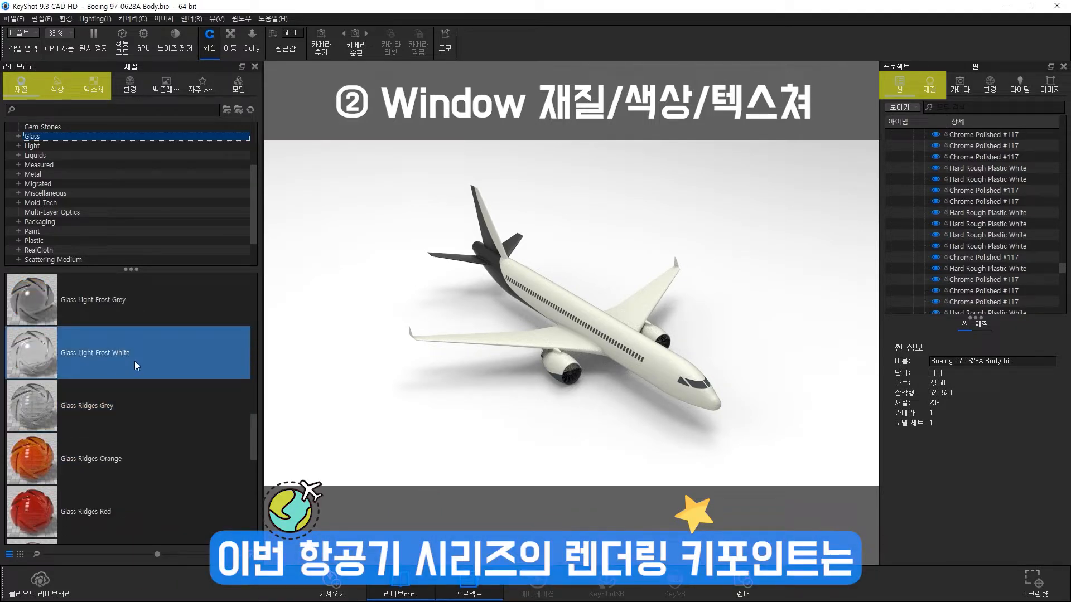
scroll(165, 360, "up", 7)
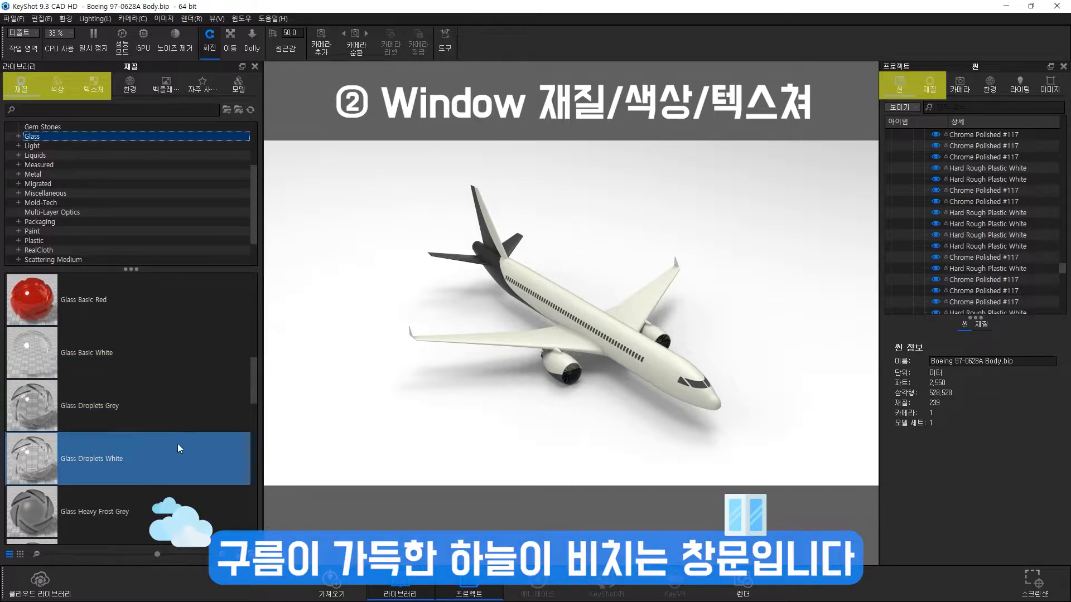
left_click_drag(549, 330, 630, 269)
scroll(481, 336, "up", 5)
scroll(444, 276, "up", 5)
left_click_drag(443, 275, 458, 242)
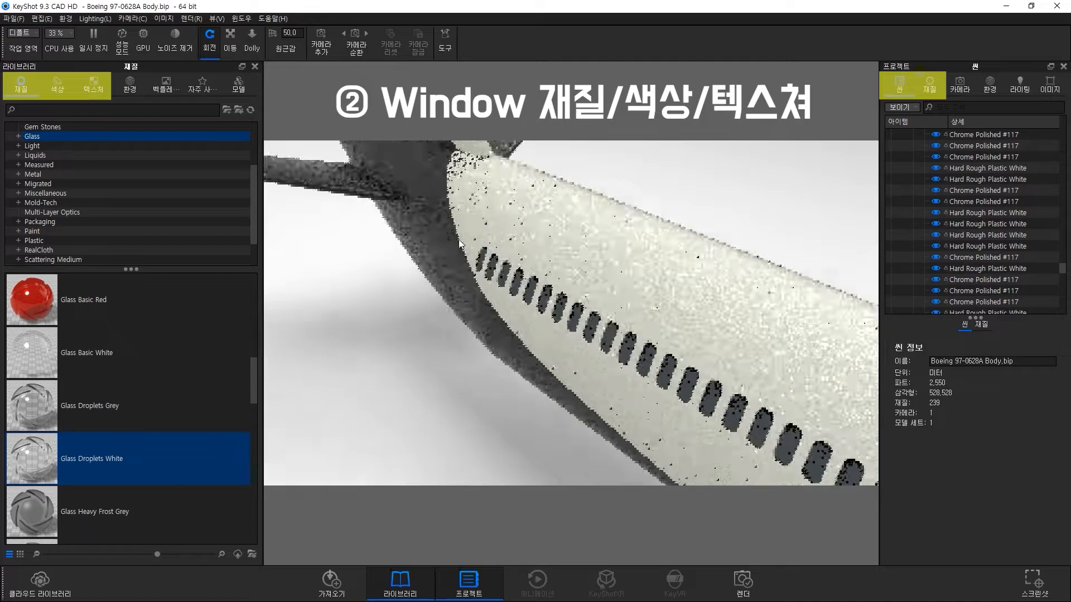
scroll(456, 239, "up", 3)
left_click_drag(32, 458, 469, 263)
left_click_drag(360, 370, 468, 385)
left_click_drag(32, 458, 498, 290)
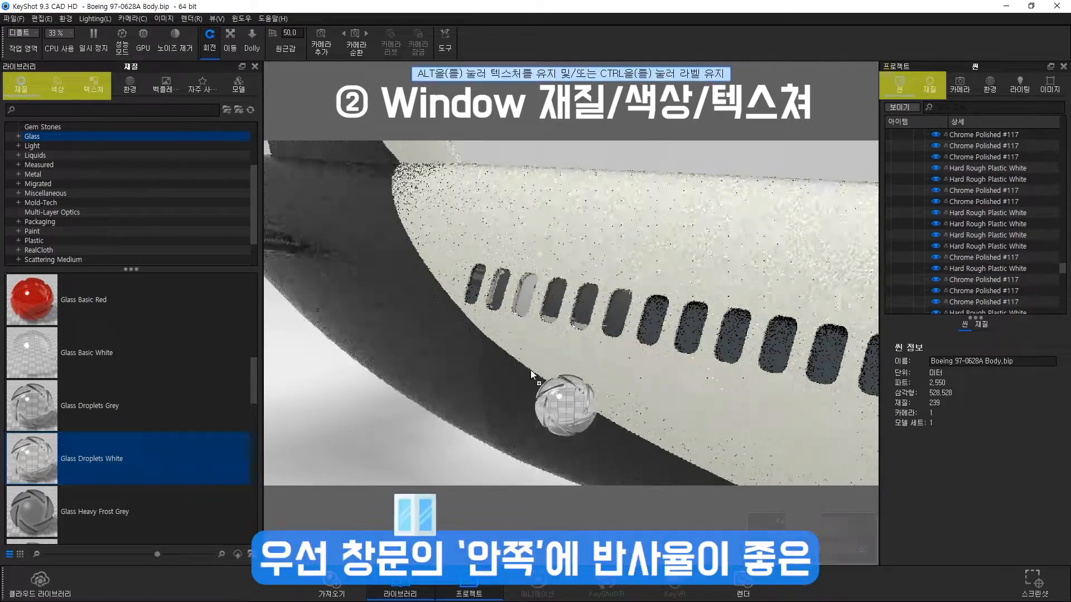
left_click_drag(475, 210, 491, 262)
- Apply Glass Droplets White to the windows between the tail and the wing on the fuselage's right side
left_click_drag(32, 459, 675, 339)
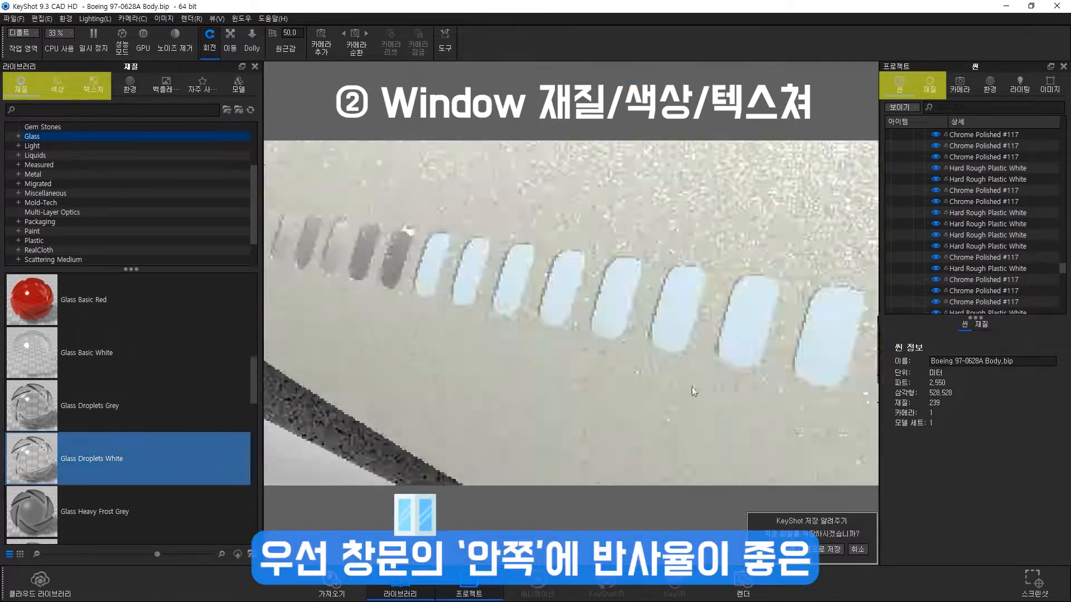
left_click_drag(390, 318, 690, 314)
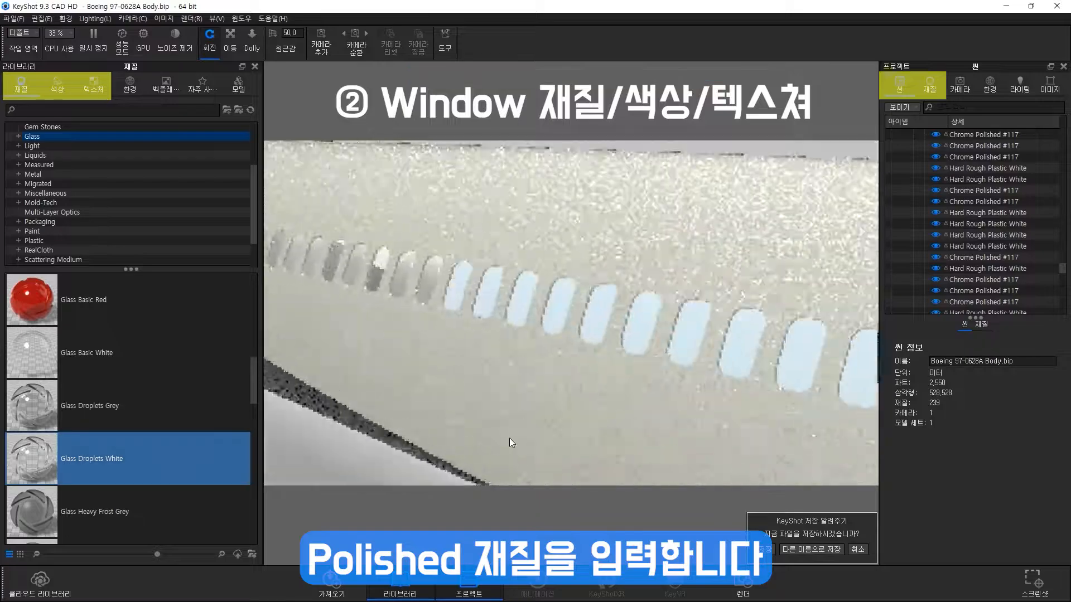
left_click_drag(31, 458, 454, 480)
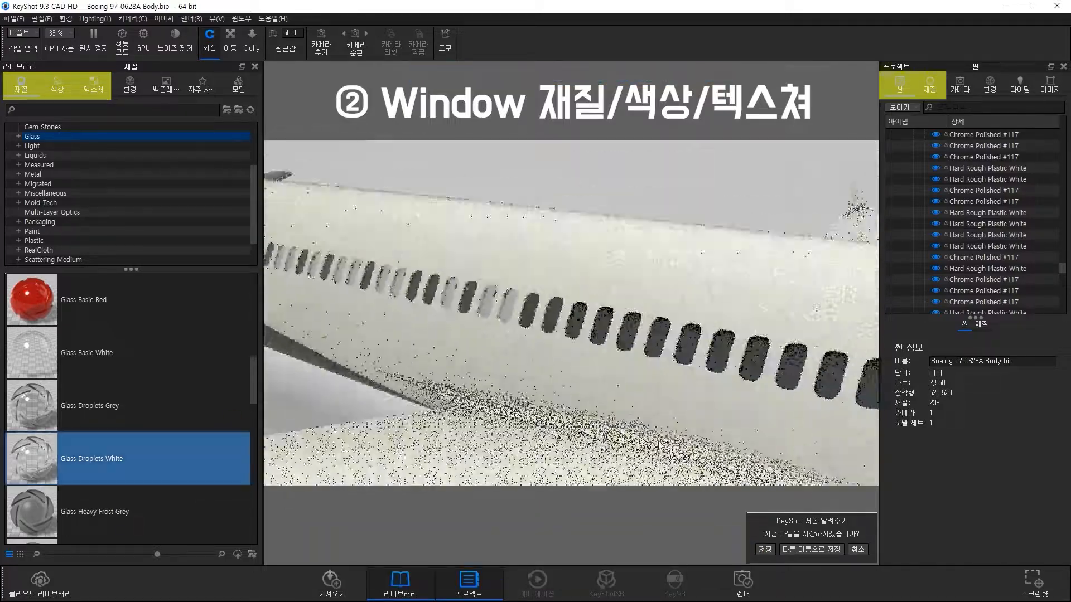
left_click_drag(31, 458, 245, 443)
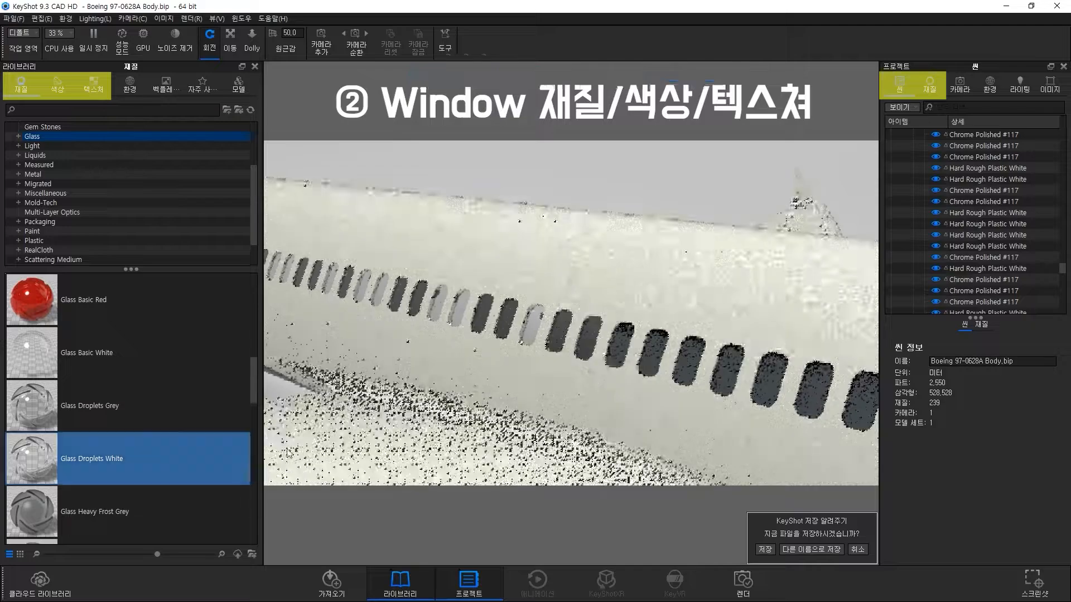
- Apply Glass Droplets White to the remaining windows up to the front of the fuselage's right side
left_click_drag(32, 458, 685, 363)
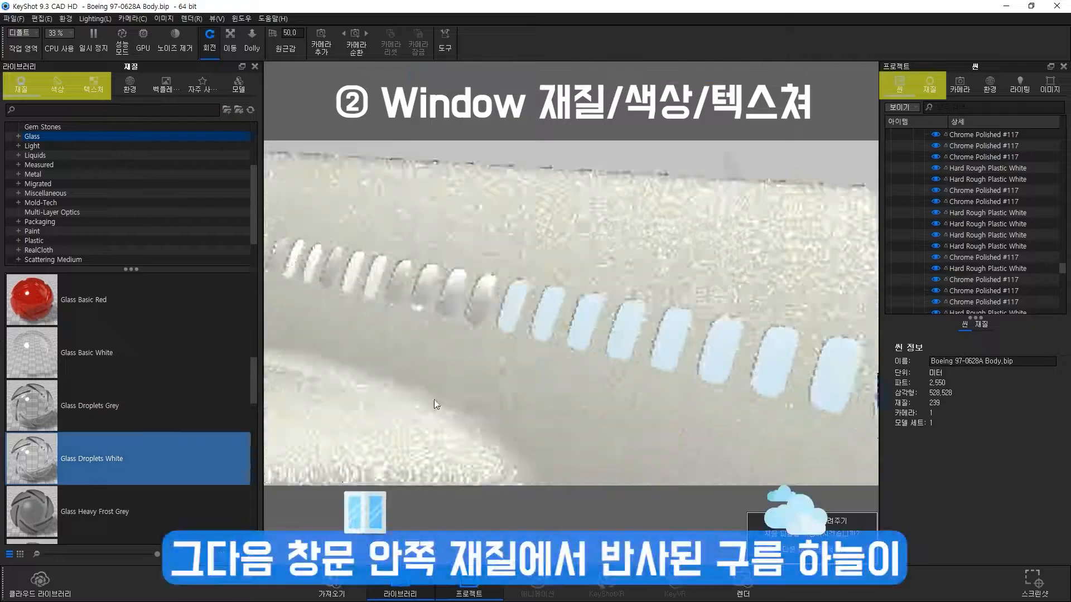
left_click_drag(430, 342, 287, 446)
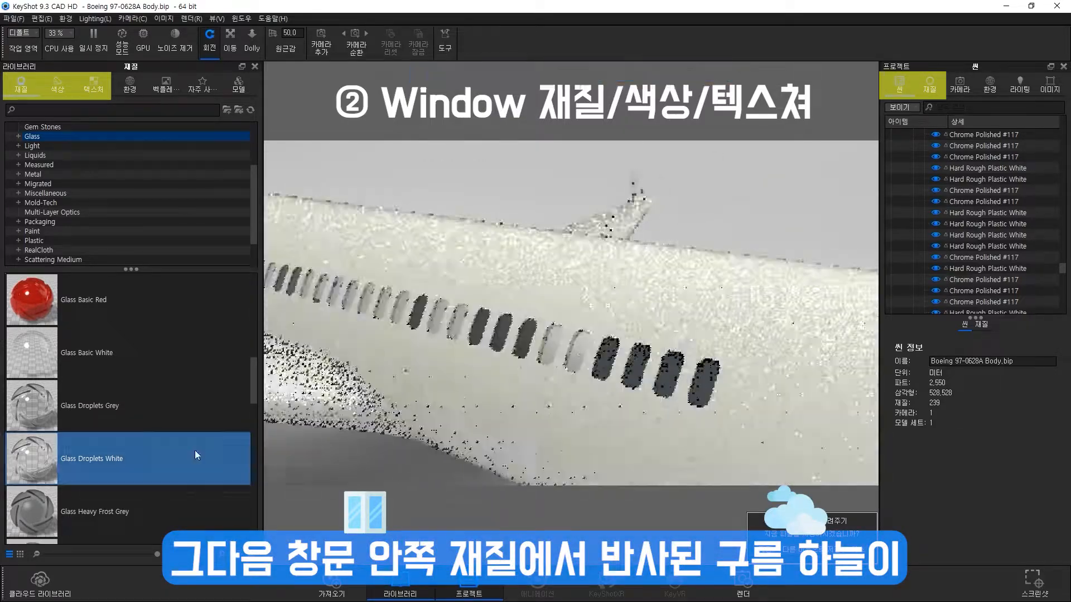
left_click_drag(196, 455, 660, 352)
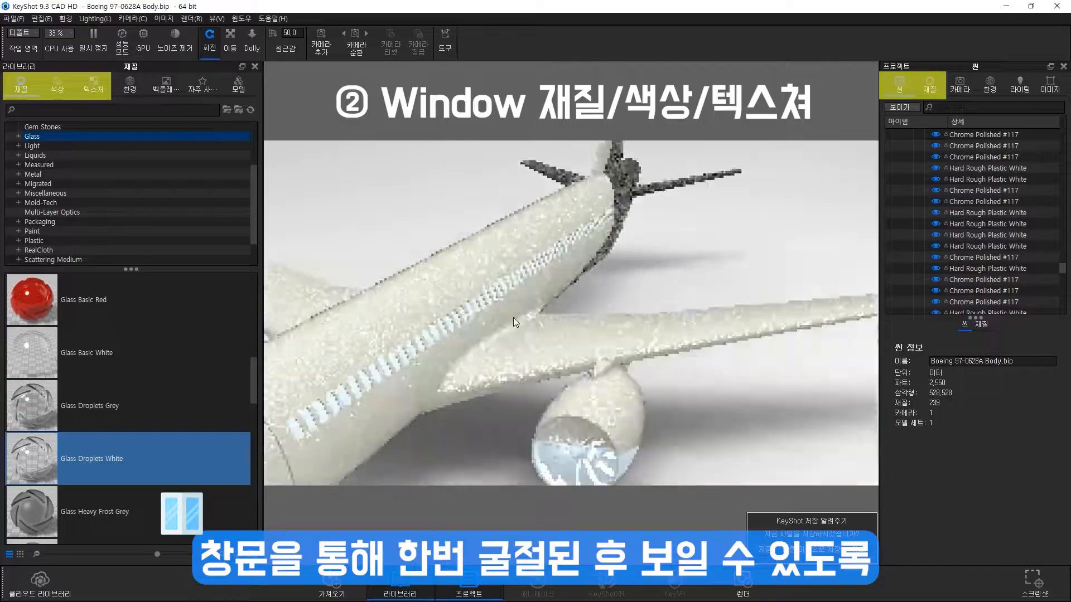
- Apply Glass Droplets White to the windows from front to rear on the fuselage's left side
left_click_drag(367, 417, 419, 407)
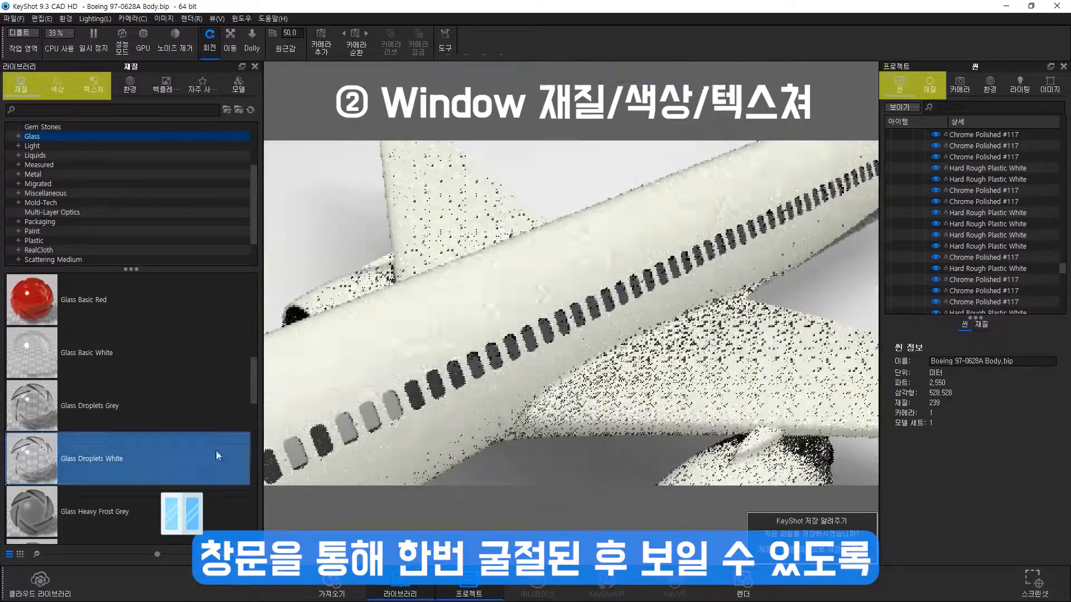
left_click_drag(440, 387, 545, 333)
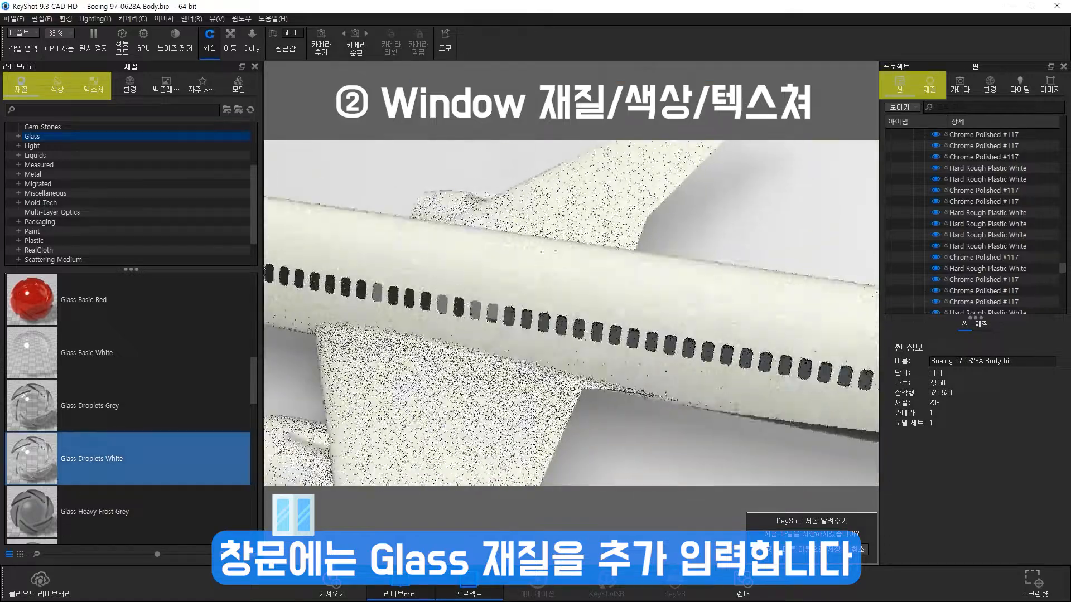
left_click_drag(237, 454, 223, 452)
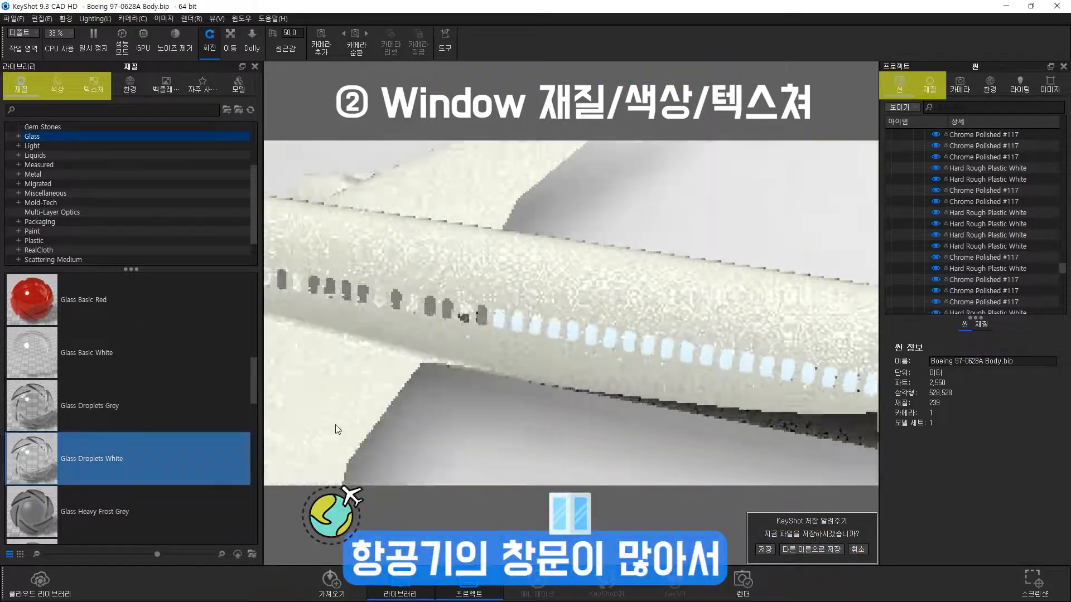
- Apply Glass Droplets White to the cockpit windows at the nose
left_click_drag(495, 332, 641, 419)
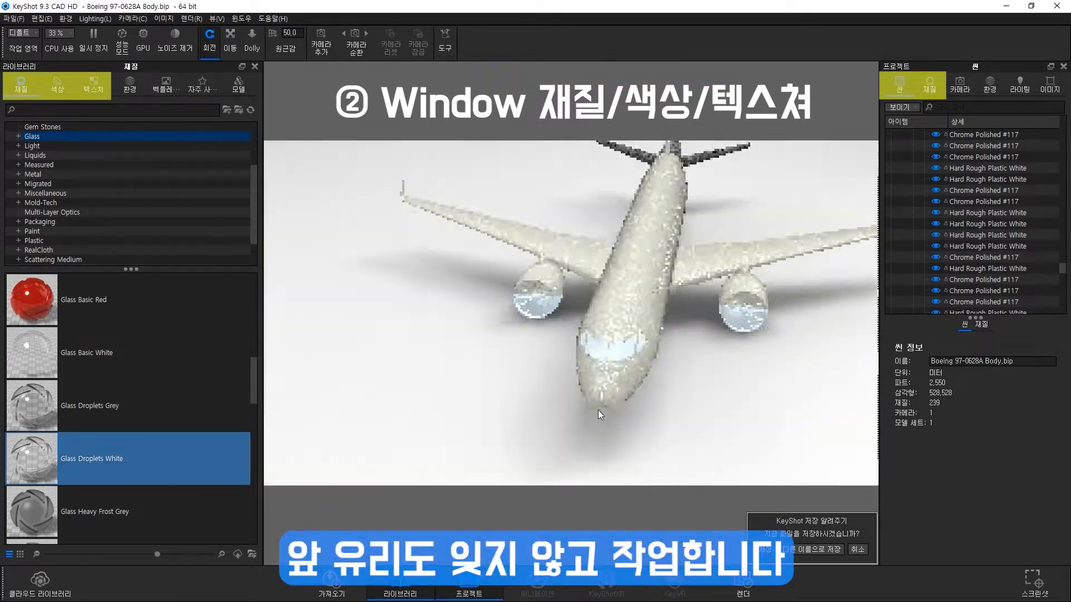
left_click_drag(598, 410, 588, 360)
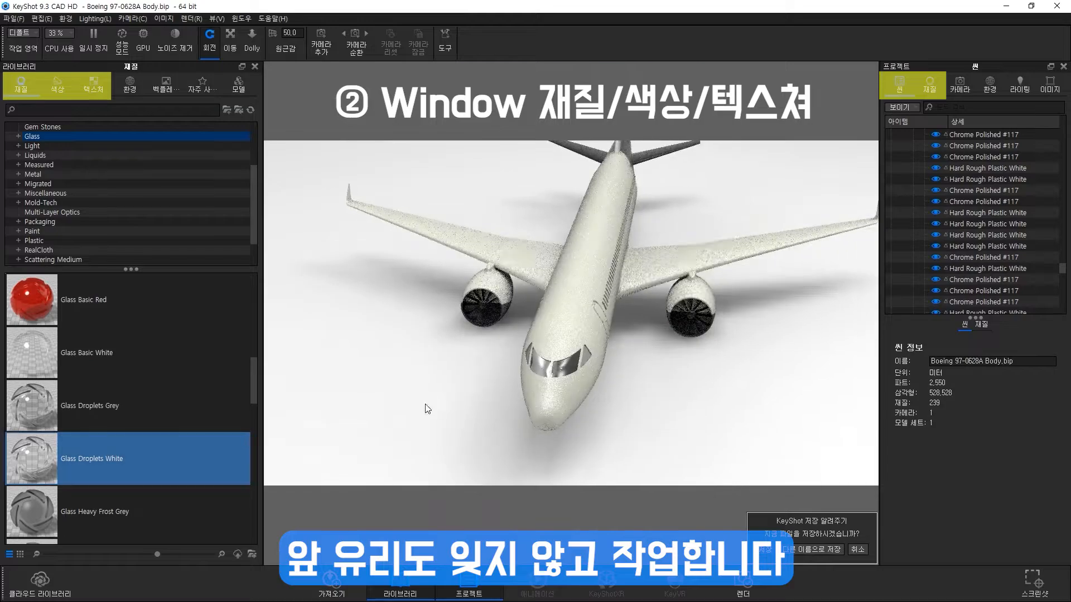
left_click_drag(383, 419, 582, 440)
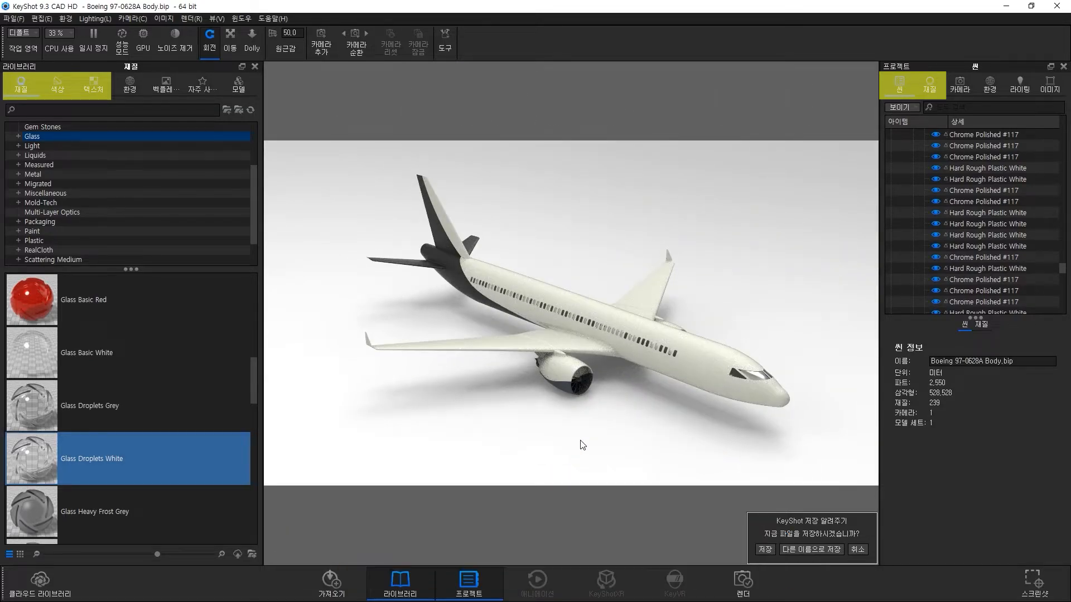
- Unlink the materials of the upper and left blades of the engine fan one by one
left_click_drag(585, 444, 614, 399)
scroll(614, 399, "up", 10)
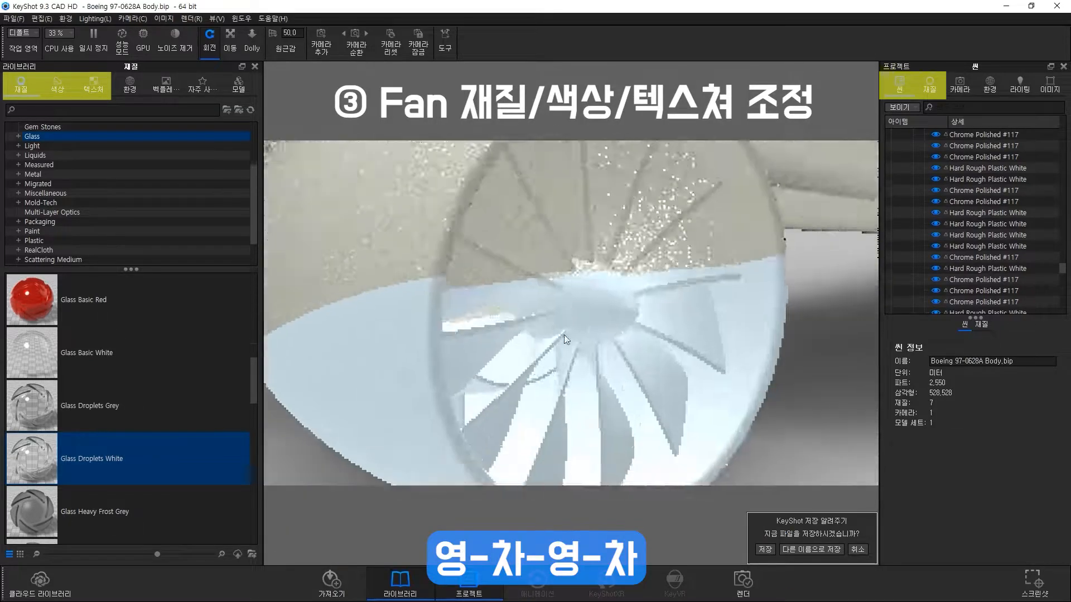
left_click(520, 320)
left_click(529, 320)
left_click(657, 203)
left_click(994, 431)
left_click(597, 223)
left_click(994, 431)
left_click(540, 211)
left_click(994, 431)
left_click(496, 290)
left_click(994, 431)
- Unlink the materials of the lower-left blades of the engine fan one by one
left_click(485, 312)
left_click(994, 431)
left_click(526, 362)
left_click(995, 431)
left_click(485, 334)
left_click(977, 433)
left_click(510, 395)
left_click(987, 432)
left_click(496, 377)
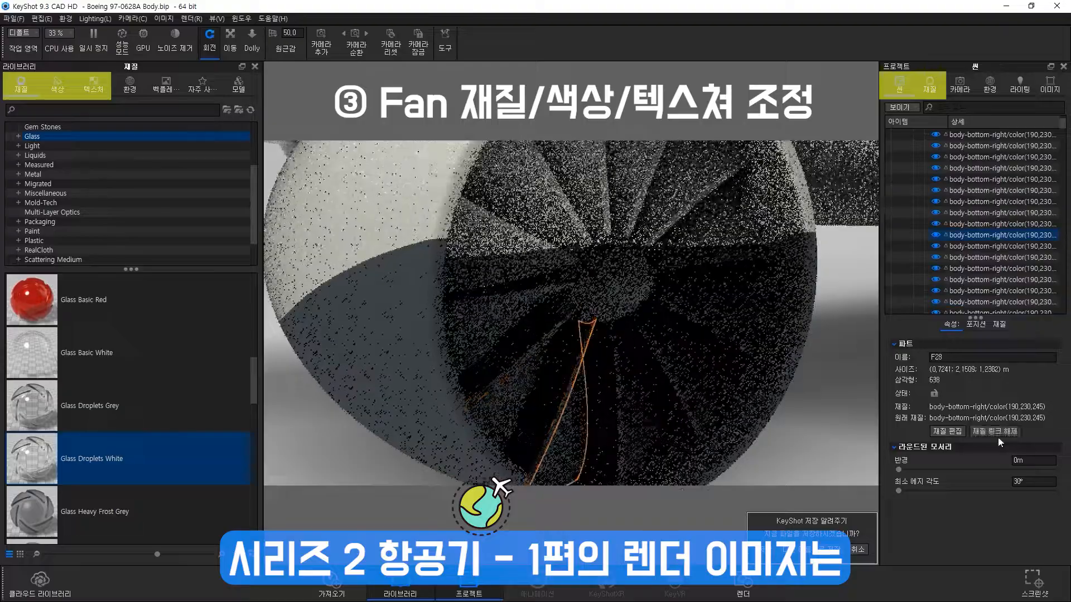
left_click(987, 432)
- Unlink the materials of the remaining bottom and right blades of the engine fan
left_click(633, 418)
left_click(987, 432)
left_click(687, 373)
left_click(722, 318)
left_click(994, 431)
left_click_drag(708, 251, 699, 307)
left_click(698, 314)
left_click(697, 334)
left_click(994, 431)
left_click(594, 348)
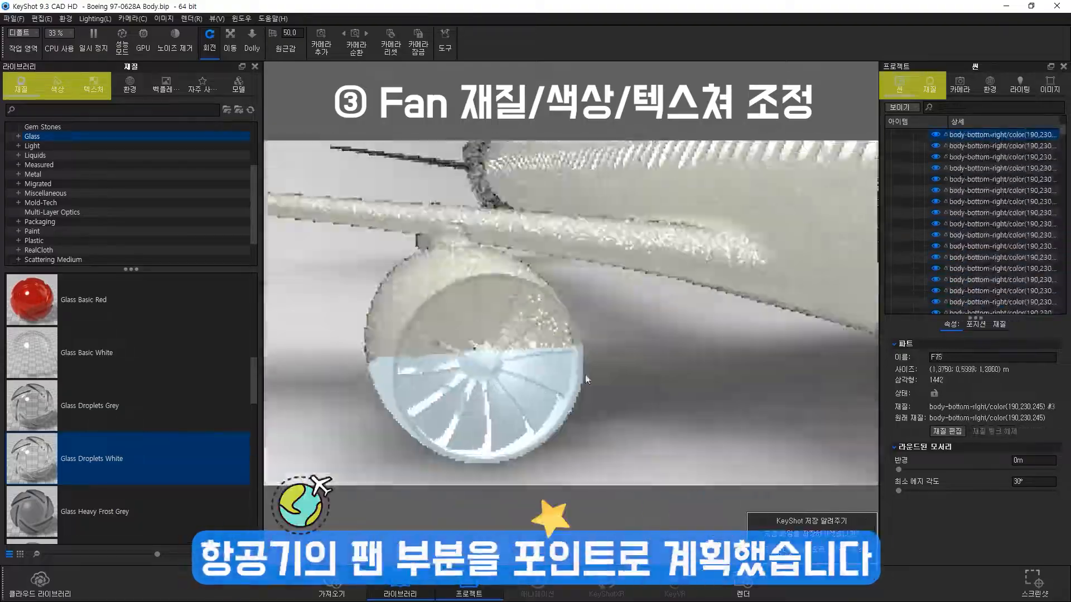
- Apply Clear Textured Plastic Grey to the engine fan hub and change its material type to Metallic Paint
left_click(34, 241)
left_click_drag(80, 402, 484, 334)
double_click(484, 334)
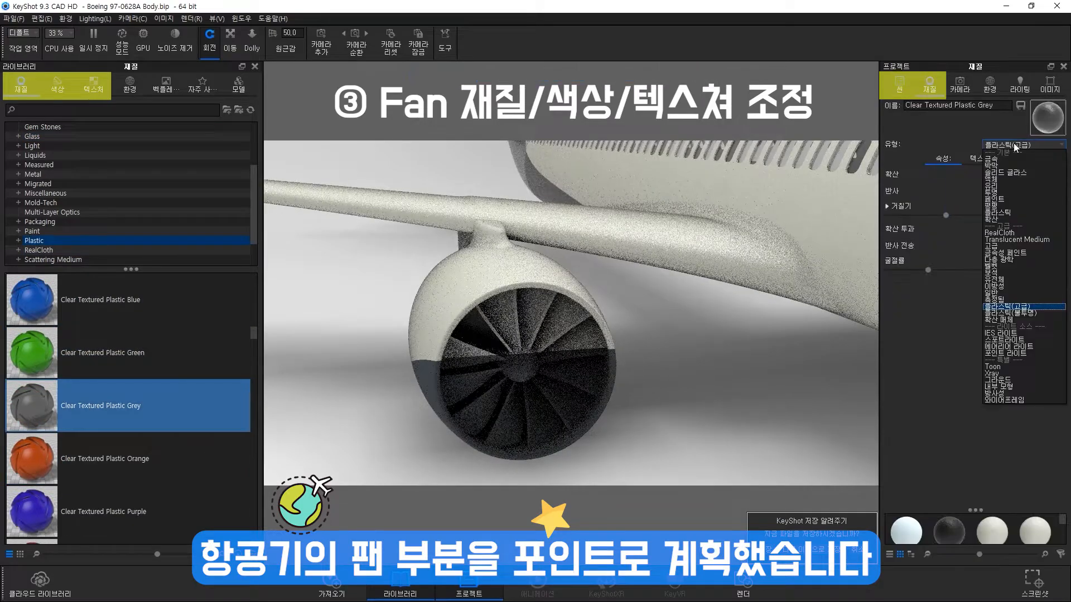
left_click(1047, 191)
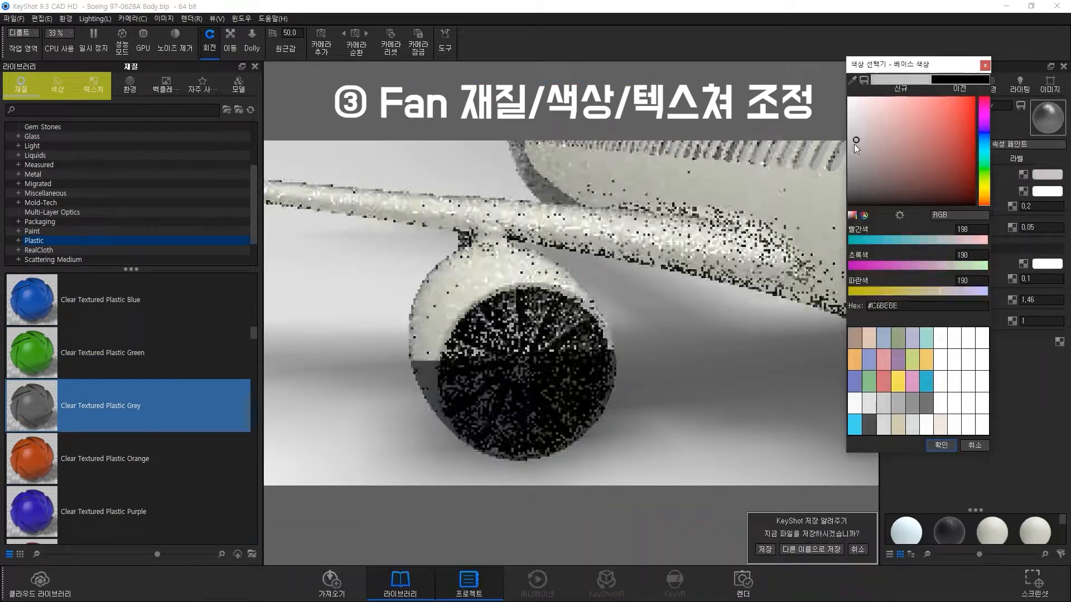
- Set the fan paint's base, metal and clear-coat colours to light greys and its metal roughness to 0.0906
left_click(822, 162)
left_click(913, 473)
left_click(1047, 264)
left_click(797, 168)
left_click(889, 500)
left_click_drag(916, 237, 939, 236)
- Paste the metallic fan paint onto the remaining blades of the same engine fan
scroll(478, 377, "up", 5)
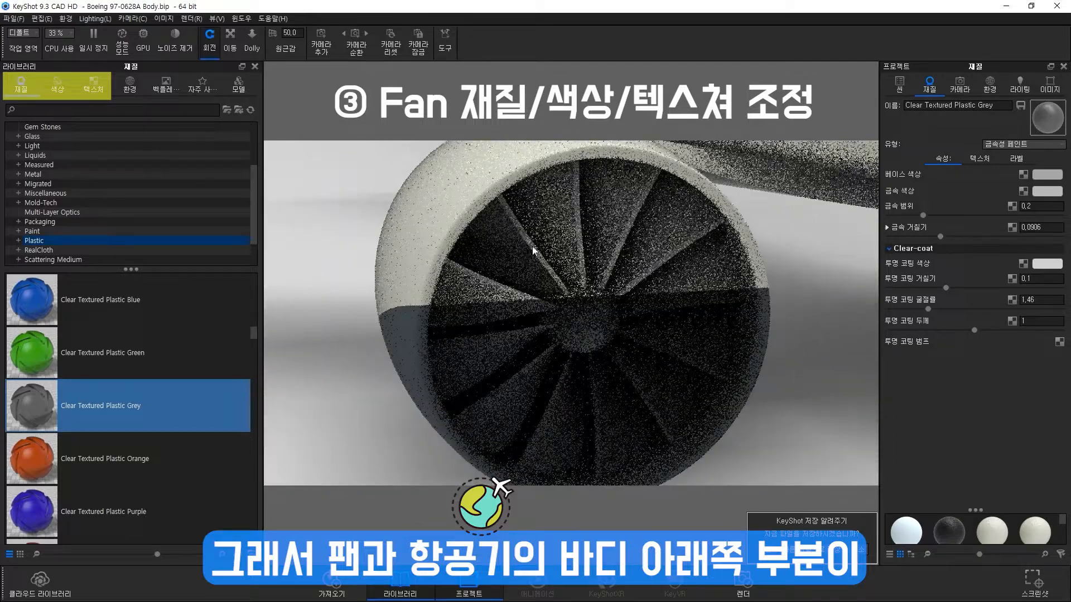
right_click(700, 269, "shift")
right_click(674, 306, "shift")
right_click(472, 323, "shift")
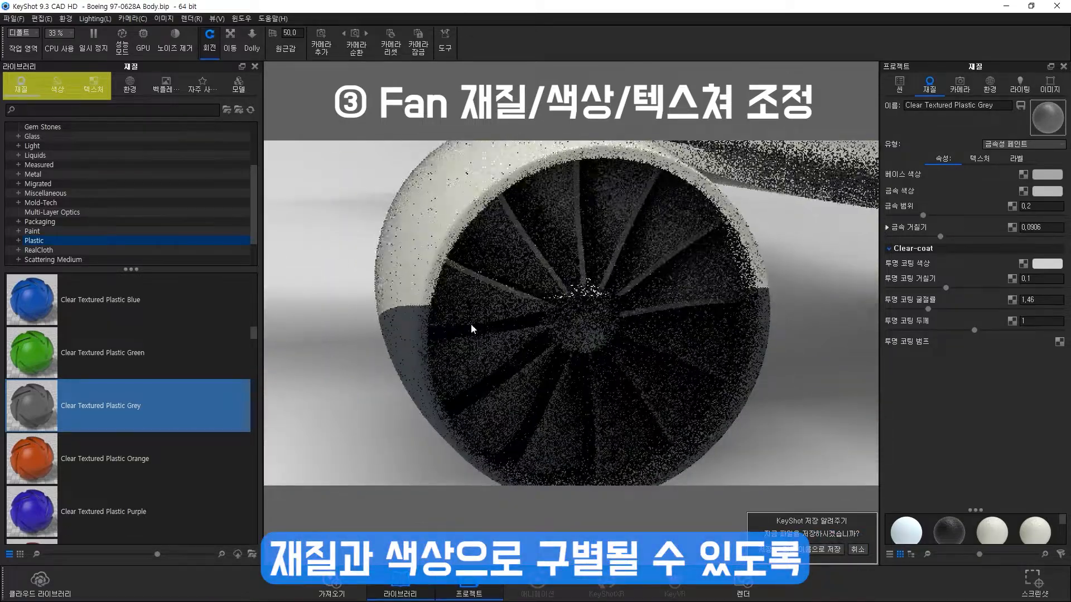
left_click_drag(593, 410, 540, 359)
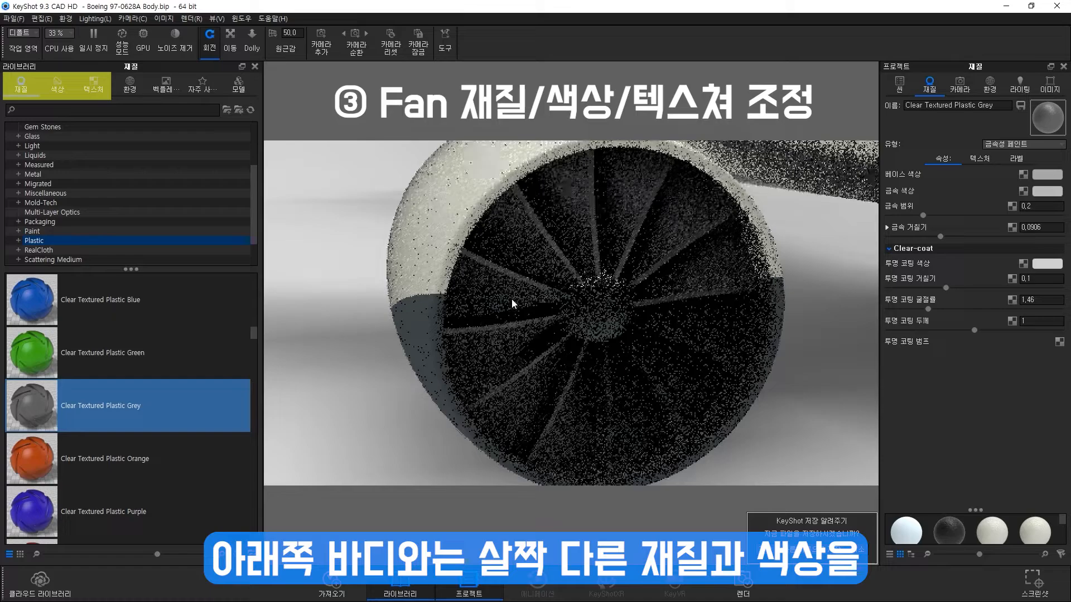
left_click_drag(512, 301, 604, 309)
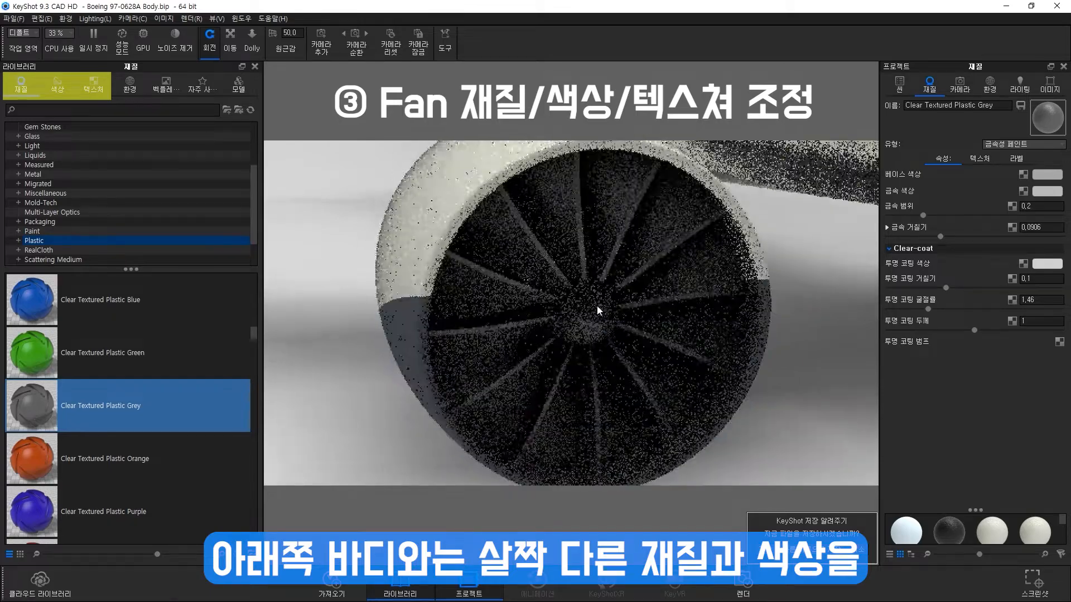
- Set the fan paint's base colour to white and its metal colour to light grey #D2D2D2
scroll(754, 317, "down", 4)
left_click(1046, 175)
left_click(825, 126)
left_click(909, 475)
left_click(1046, 191)
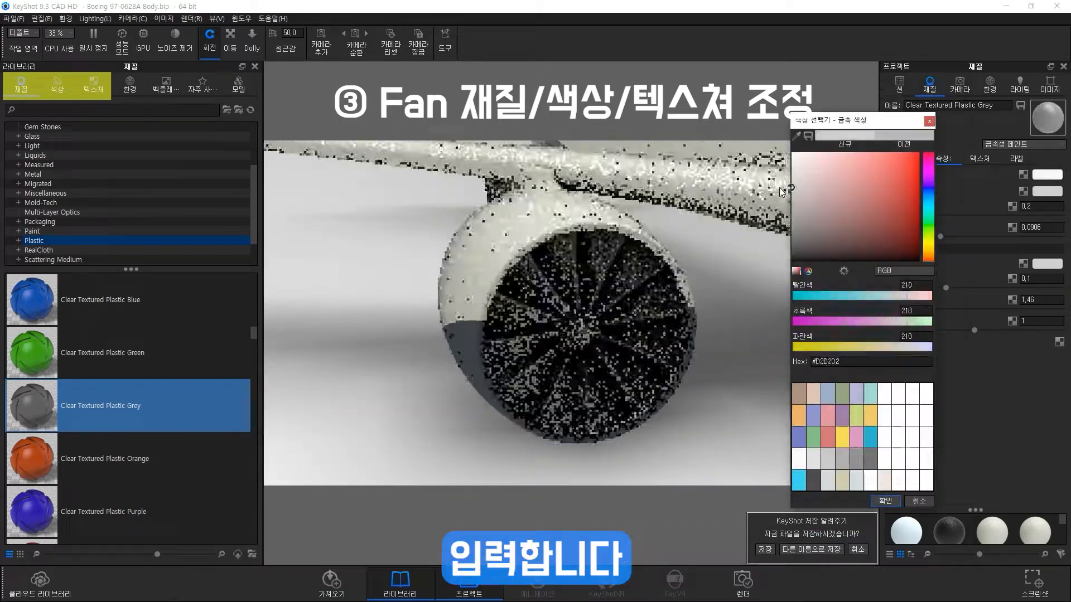
left_click(882, 499)
- Unlink the materials of the left-hand blades of the other engine's fan
scroll(796, 348, "down", 6)
mouse_move(806, 348)
left_mouse_down()
mouse_move(744, 387)
mouse_move(647, 388)
left_mouse_up()
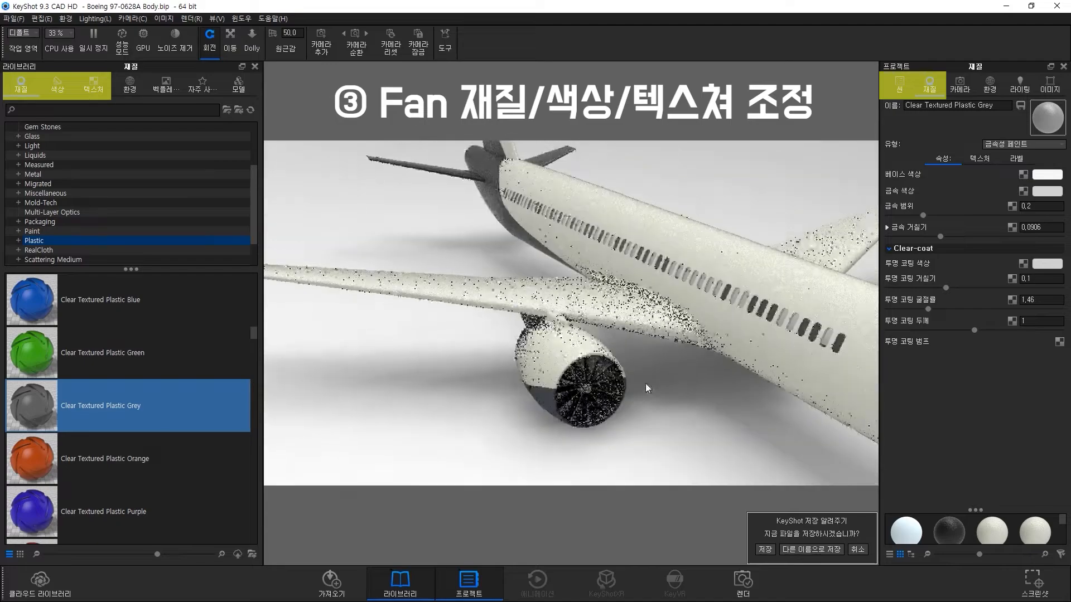
double_click(726, 292)
left_click_drag(774, 191, 669, 234)
scroll(760, 323, "up", 6)
double_click(741, 215)
left_click(899, 84)
left_click(540, 286)
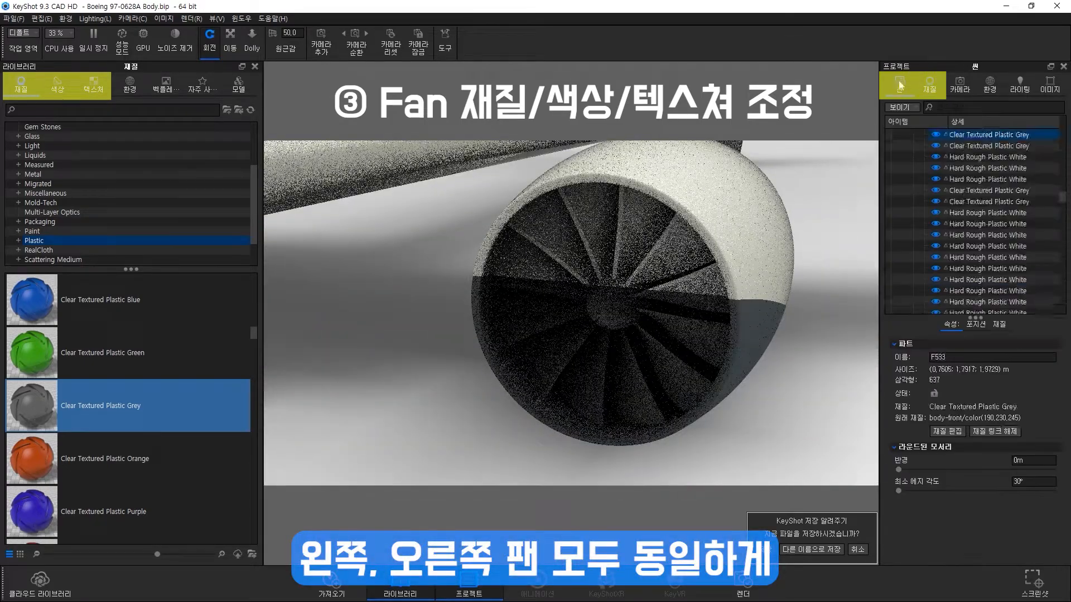
left_click(996, 434)
left_click(549, 251)
left_click(545, 291)
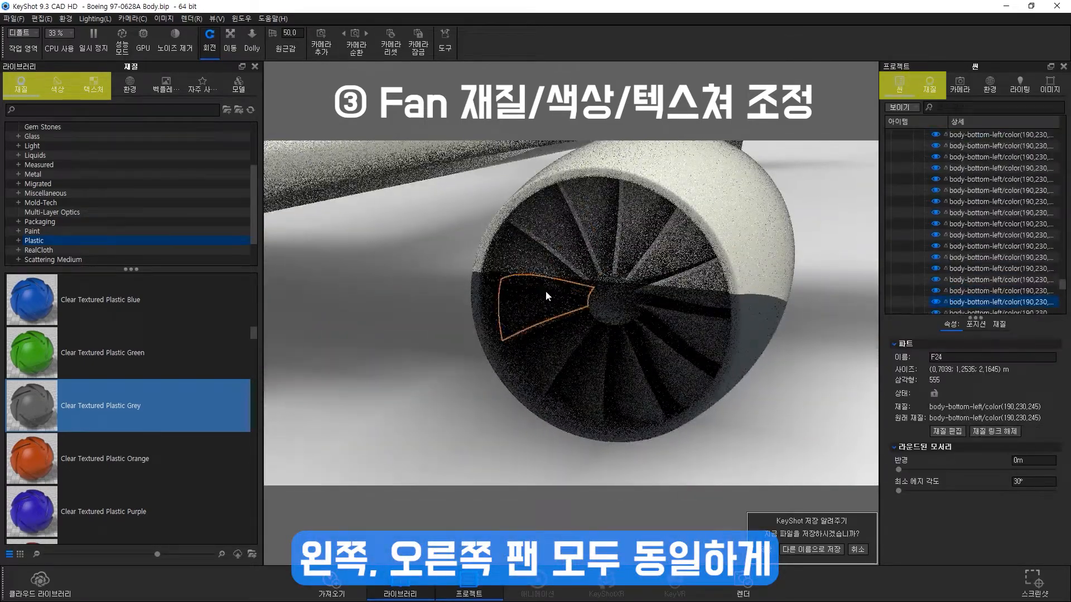
- Unlink the materials of the bottom and lower-right blades of the second engine's fan one by one
left_click(567, 352)
left_click(593, 369)
left_click(995, 432)
left_click(625, 397)
middle_click_drag(702, 360, 638, 386)
left_click(641, 388)
left_click(995, 432)
left_click(650, 366)
left_click(995, 432)
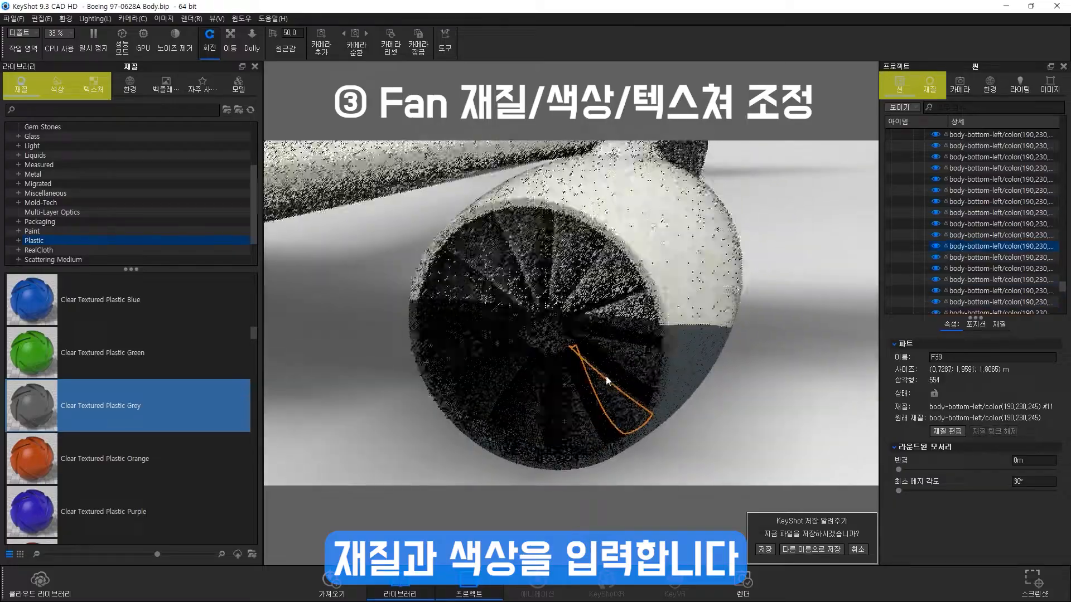
- Unlink the materials of the right-hand blades and the lower hub of the second engine's fan
left_click(635, 330)
left_click(996, 432)
left_click(625, 307)
left_click(995, 432)
left_click(558, 342)
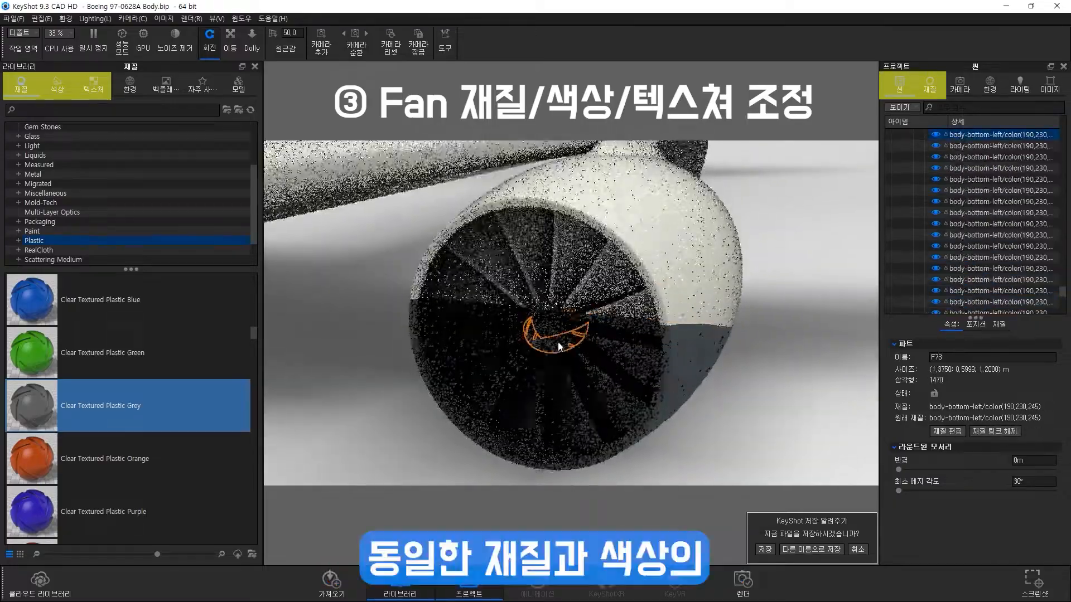
left_click(995, 433)
- Unlink the materials of the upper hub and the upper blades of the second engine's fan
middle_click_drag(542, 307, 557, 319)
left_click(558, 319)
left_click(641, 281)
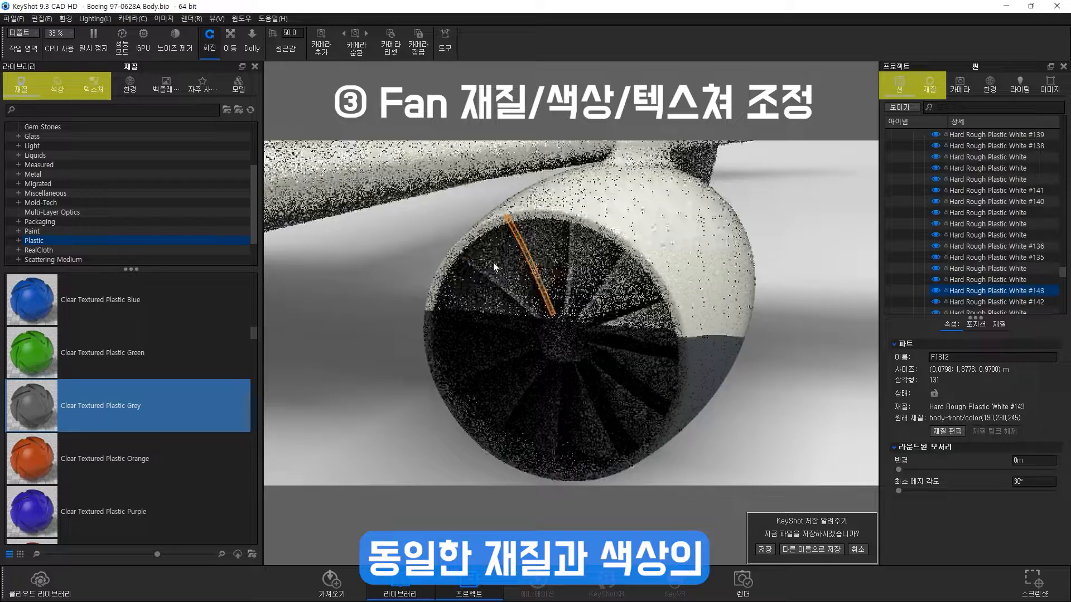
left_click(490, 300)
- Copy the finished fan's metallic Clear Textured Plastic Grey and paste it onto the second fan's blades and hub
scroll(490, 300, "down", 5)
middle_click_drag(490, 300, 408, 251)
scroll(571, 277, "up", 5)
scroll(573, 284, "down", 5)
middle_click_drag(573, 284, 691, 325)
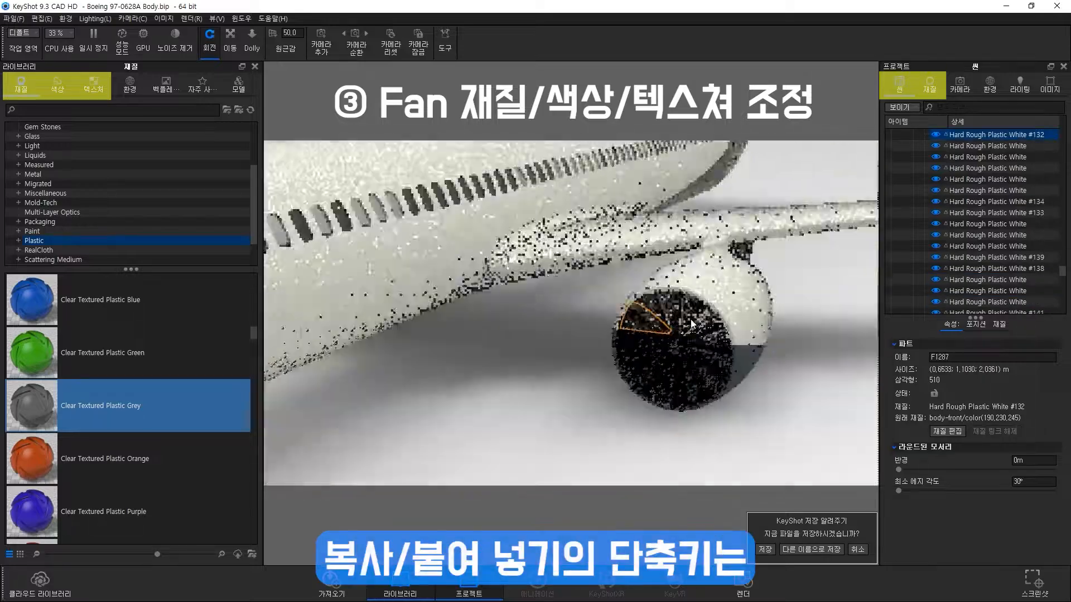
scroll(692, 325, "up", 4)
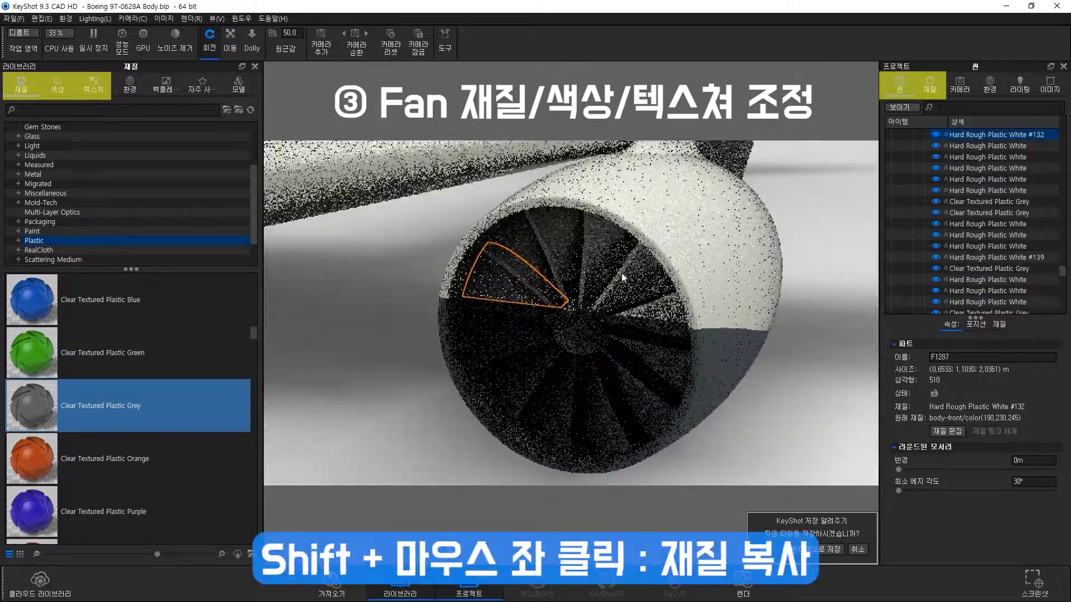
right_click(622, 274, "shift")
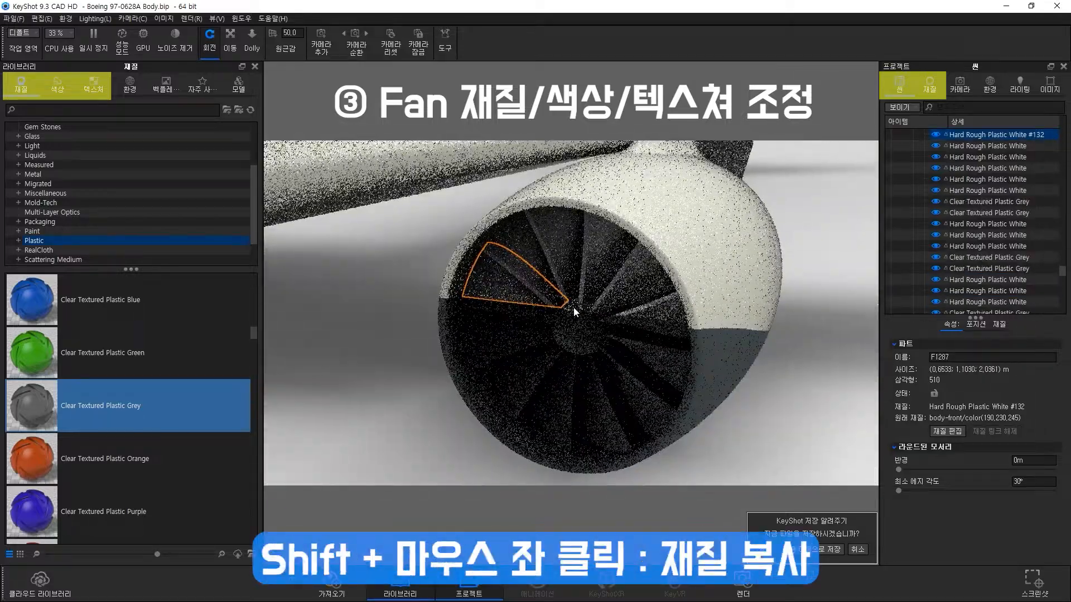
left_click_drag(640, 337, 567, 294)
left_click_drag(583, 354, 649, 367)
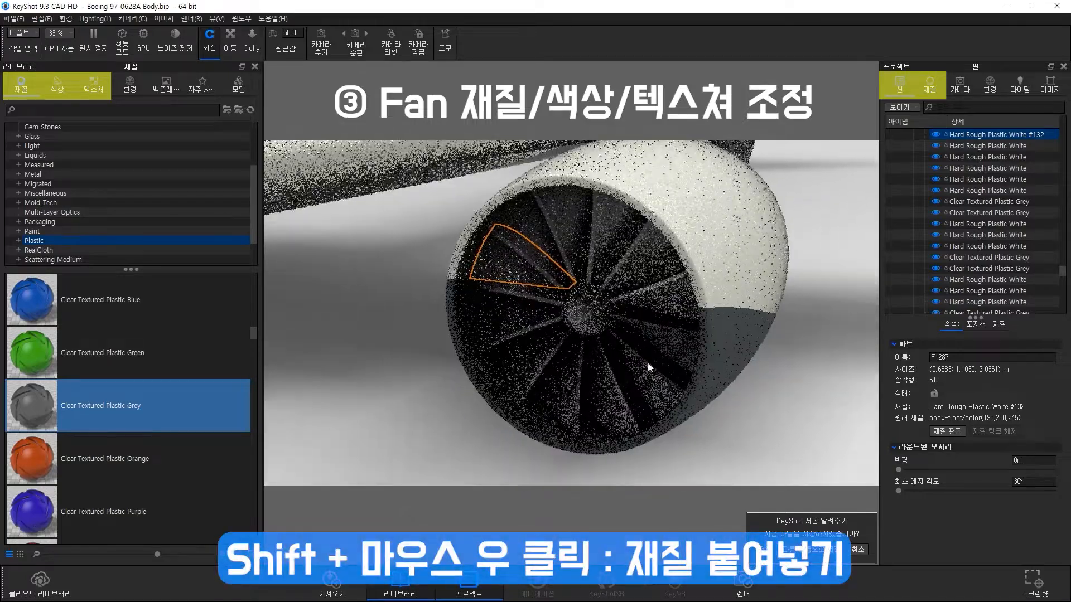
right_click(654, 324, "shift")
- Turn off the ground shadows in the environment settings
scroll(617, 294, "down", 5)
scroll(773, 326, "down", 5)
left_click_drag(773, 326, 507, 383)
left_click(569, 396)
scroll(573, 397, "down", 5)
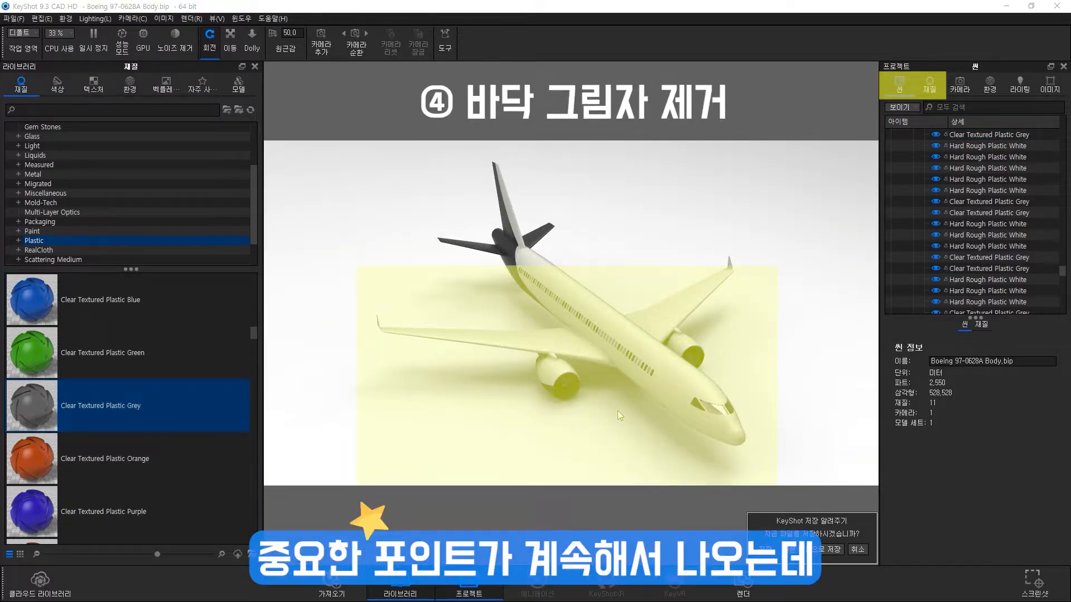
left_click(989, 85)
scroll(938, 390, "down", 1)
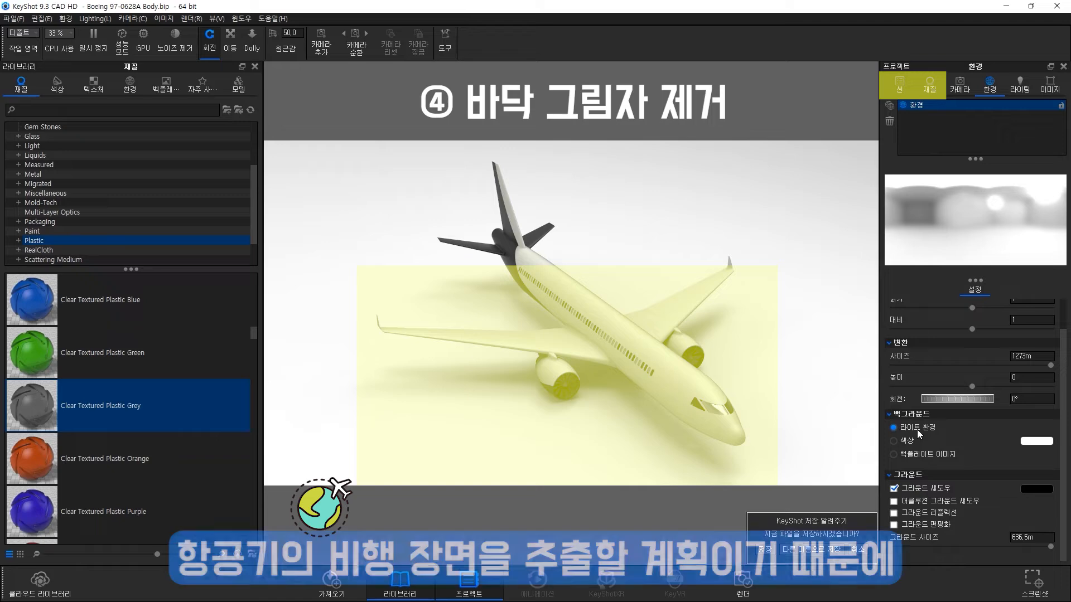
left_click(894, 489)
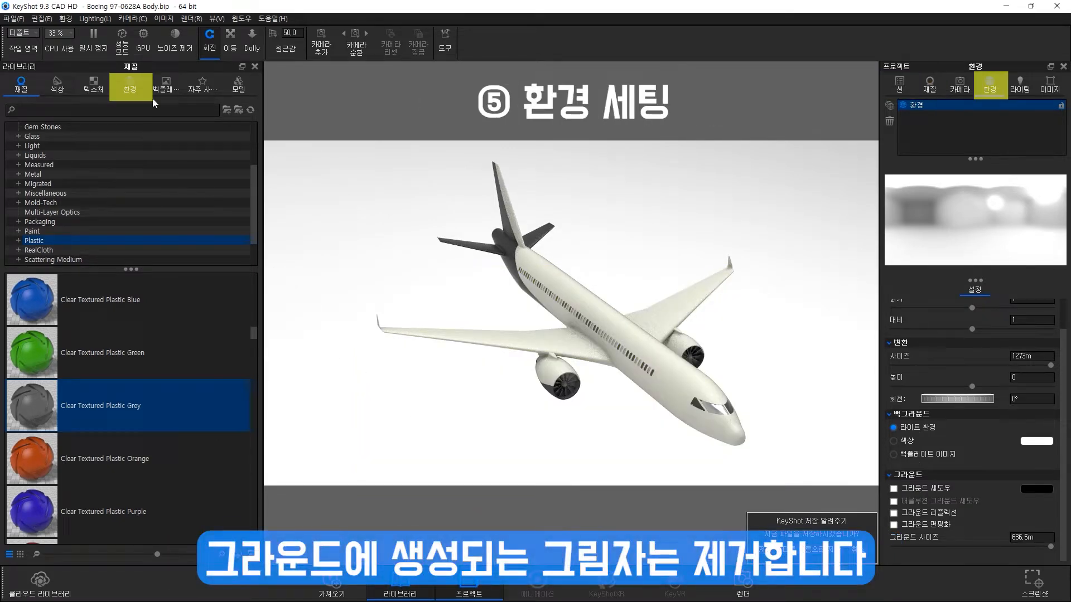
- Light the scene with the downloaded HDRI Hub - Sky Cloudy environment and switch the background to solid white
left_click(130, 85)
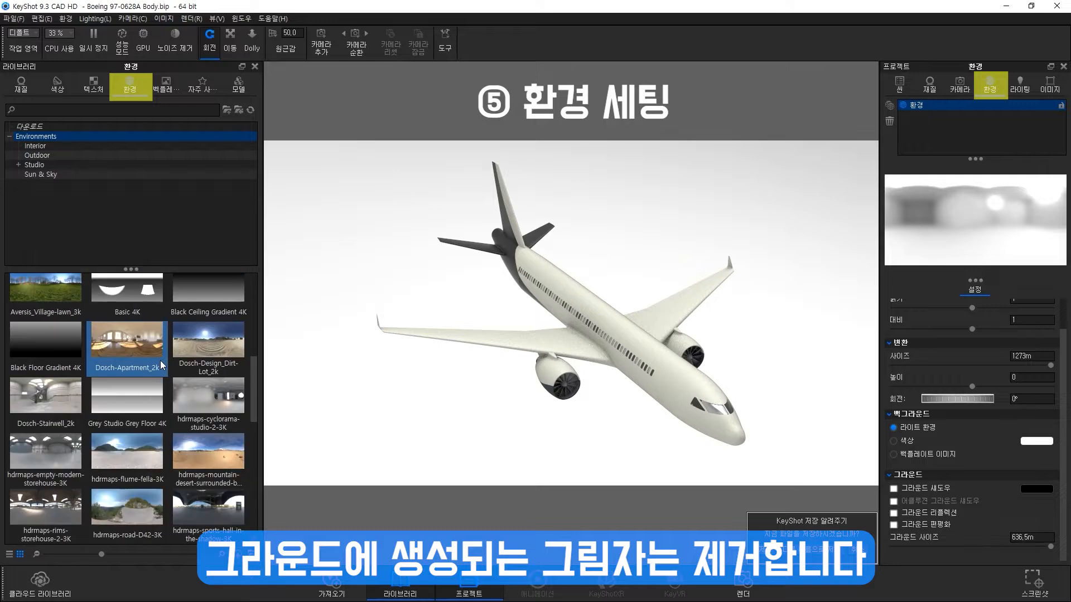
scroll(159, 360, "down", 5)
left_click(64, 126)
left_click_drag(45, 291, 373, 256)
left_click_drag(631, 426, 594, 424)
left_click(894, 441)
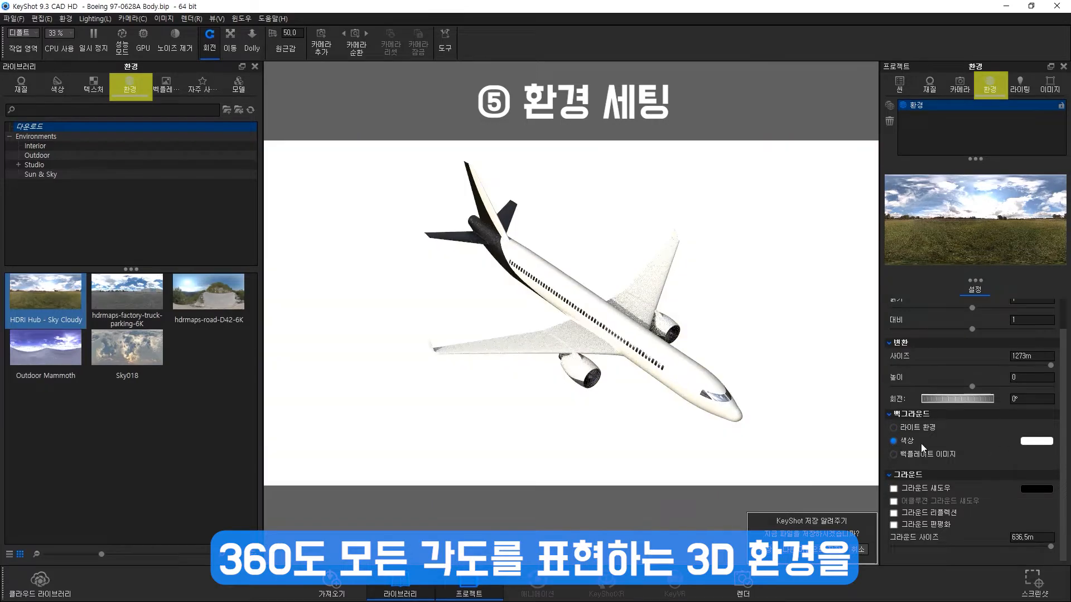
left_click_drag(792, 410, 738, 423)
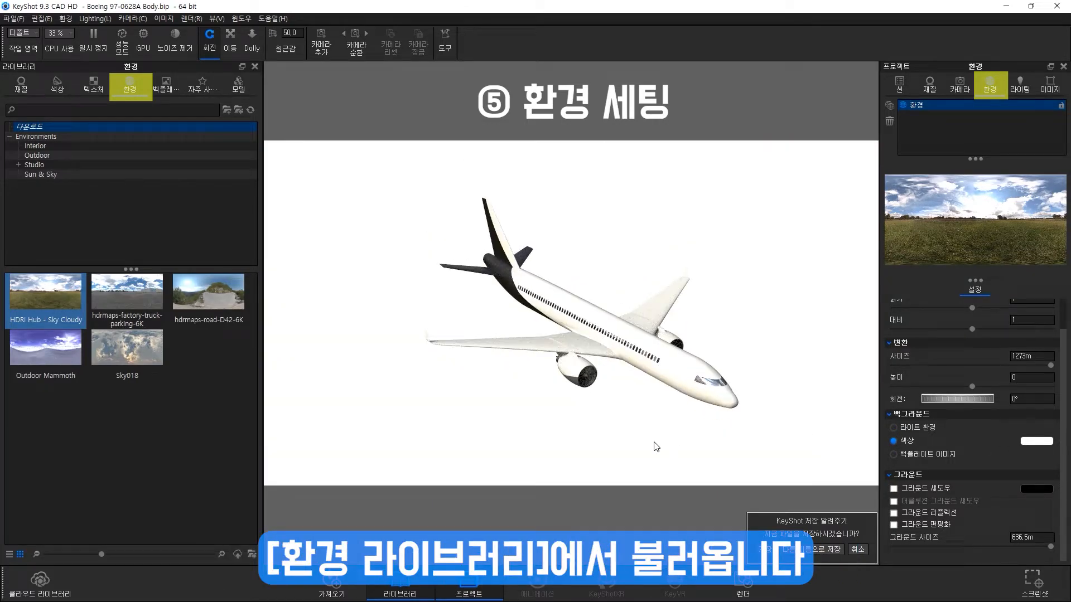
scroll(781, 404, "up", 5)
left_click_drag(780, 403, 549, 407)
left_click_drag(478, 419, 556, 434)
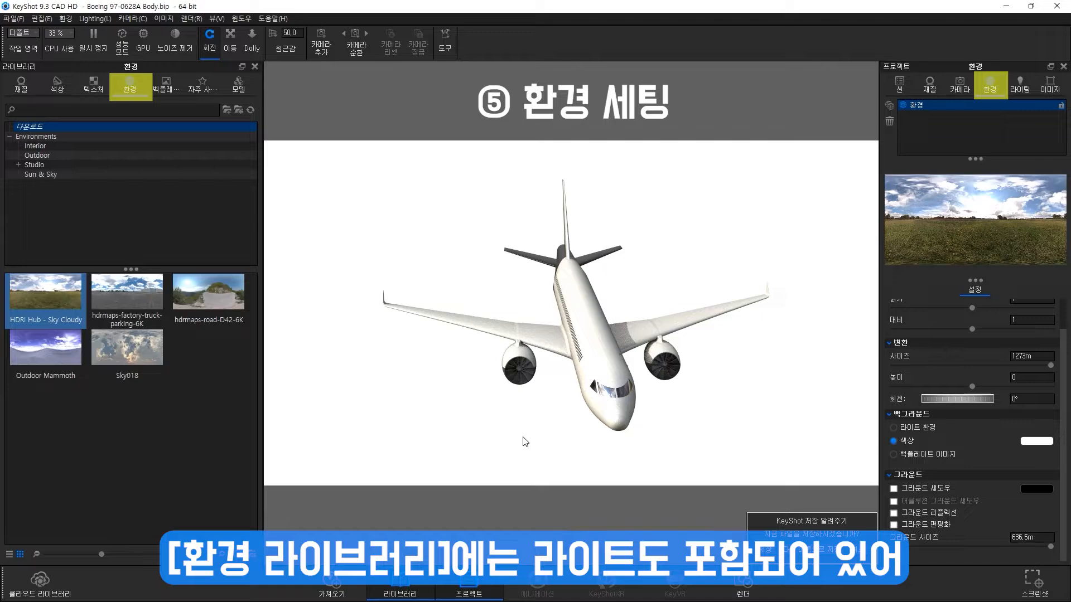
- Try rotating the environment to see how its lighting falls on the aircraft, and reset the rotation to 0°
left_click_drag(997, 404, 950, 406)
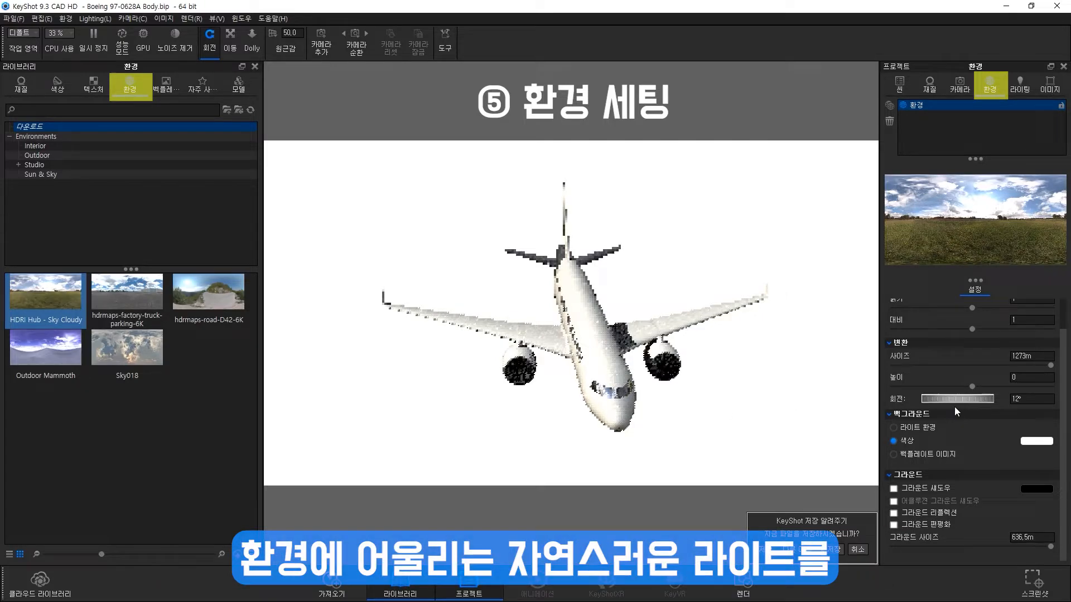
scroll(614, 413, "up", 4)
middle_click_drag(614, 413, 600, 293)
scroll(600, 292, "up", 4)
left_click_drag(599, 293, 575, 310)
left_click_drag(956, 401, 999, 400)
type("0")
key("Return")
- Switch the background to a backplate image and load the cloud picture 구름.png
scroll(559, 384, "down", 6)
left_click_drag(559, 384, 577, 442)
left_click_drag(491, 427, 610, 424)
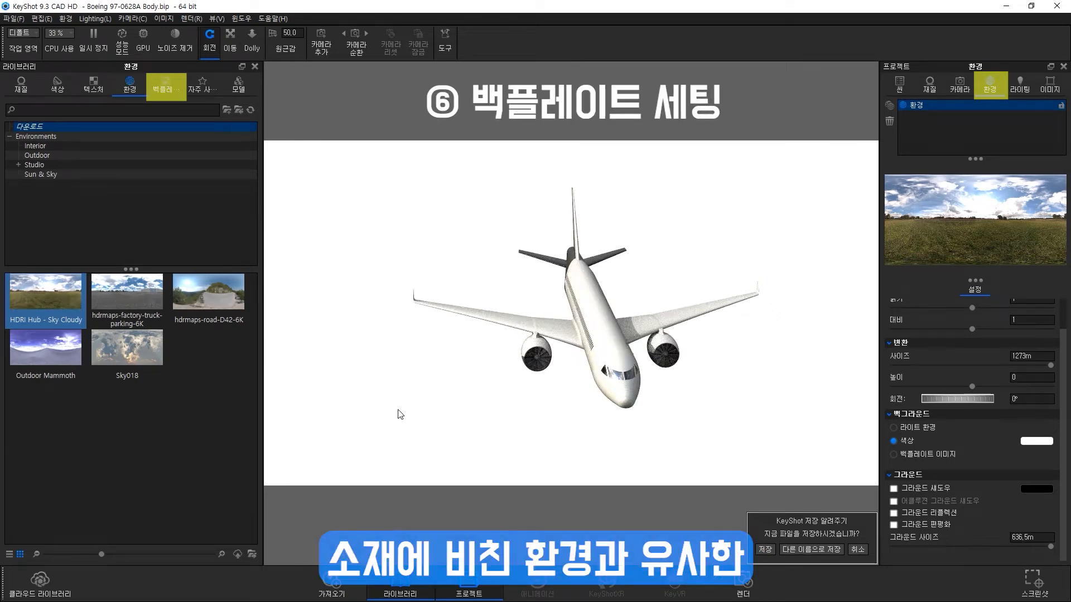
left_click(165, 86)
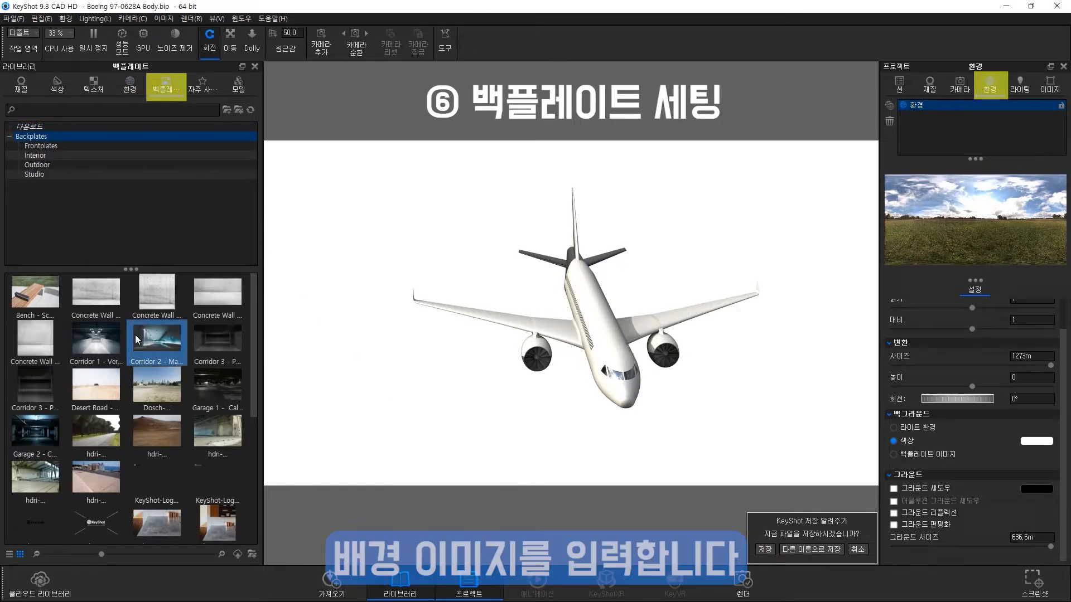
left_click(45, 126)
left_click(32, 136)
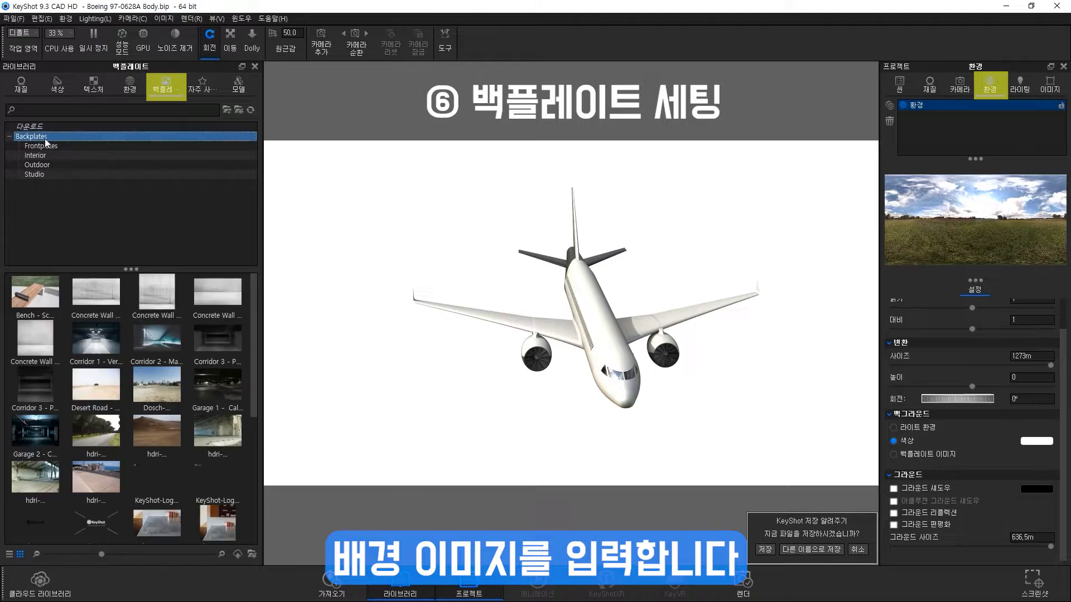
left_click(903, 455)
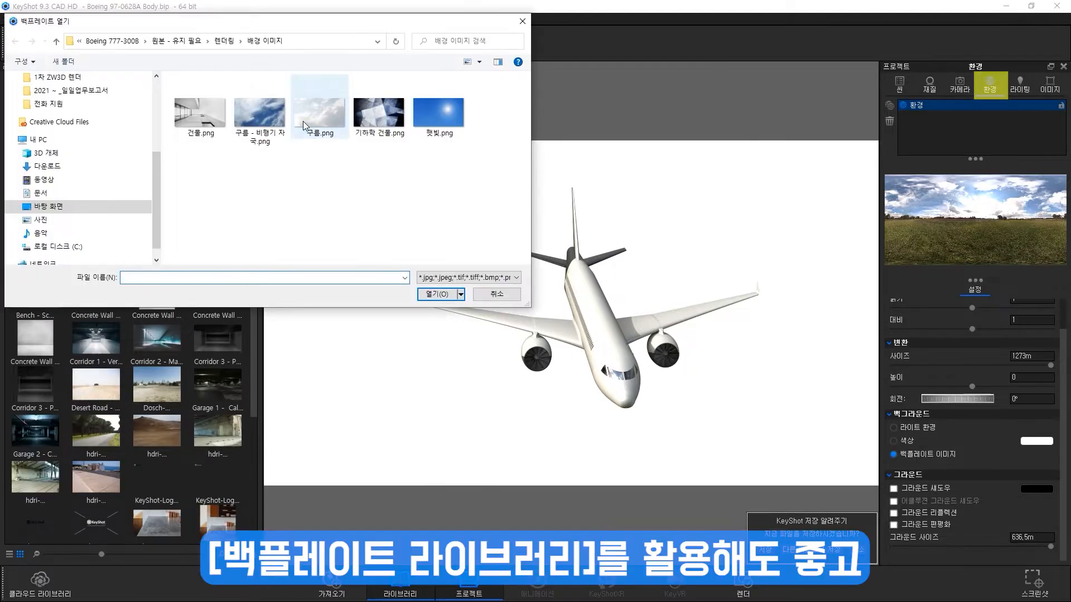
left_click(434, 295)
left_click_drag(460, 287, 410, 302)
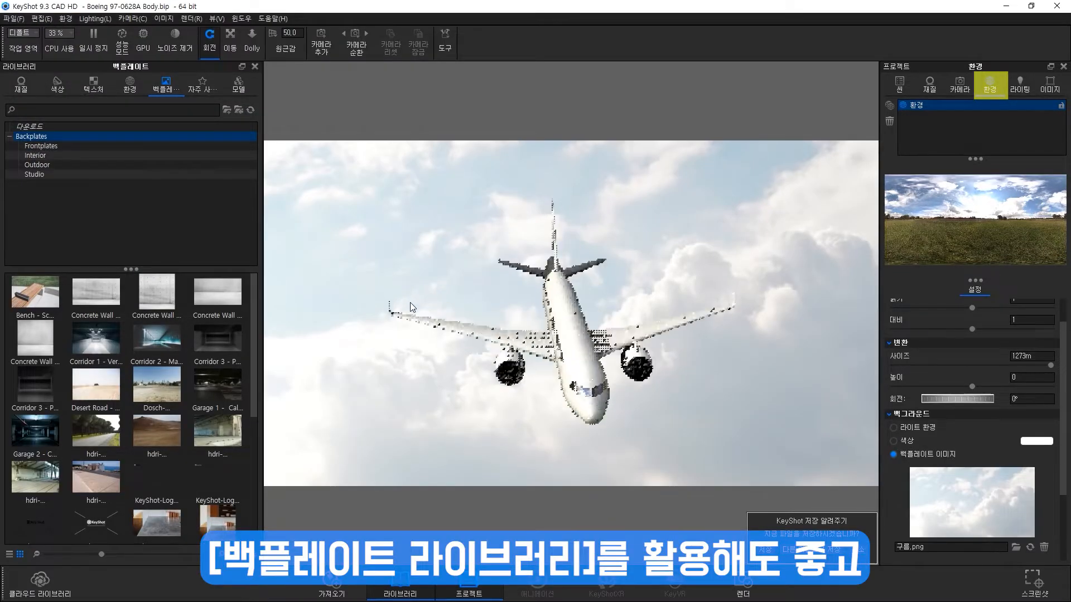
scroll(945, 453, "down", 1)
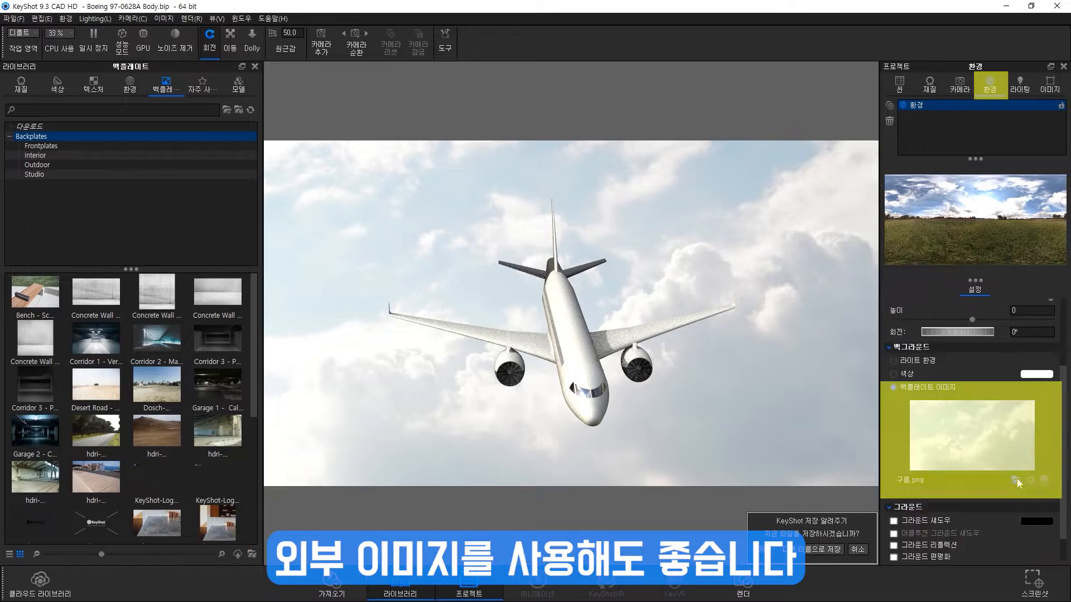
- Replace the backplate image with 햇빛.png, 구름 - 비행기 자국.png and 건물.png in turn
left_click(1015, 480)
left_click(445, 299)
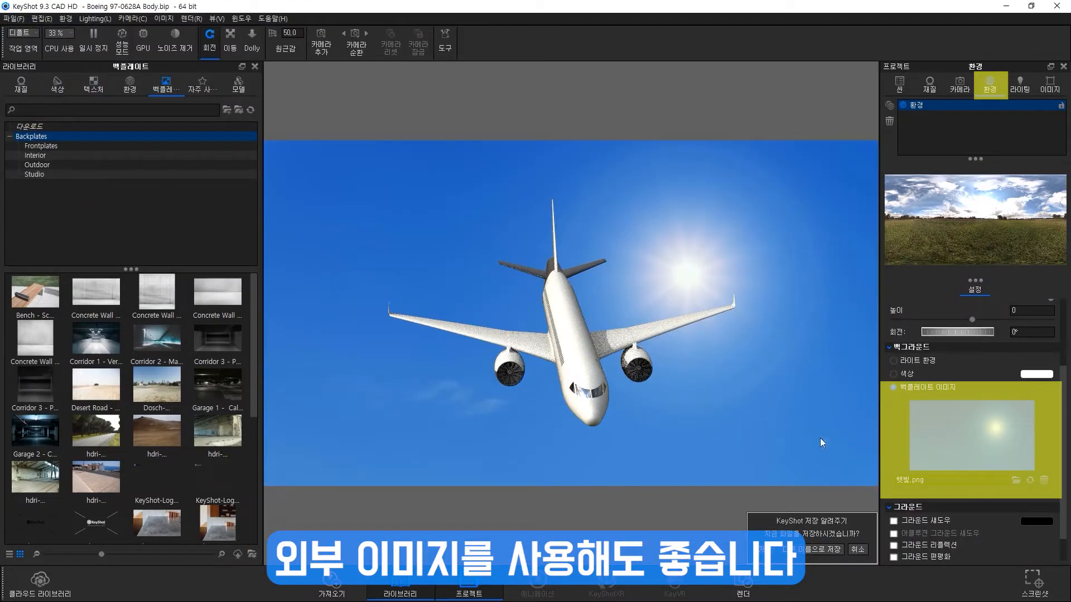
left_click(1016, 481)
double_click(240, 117)
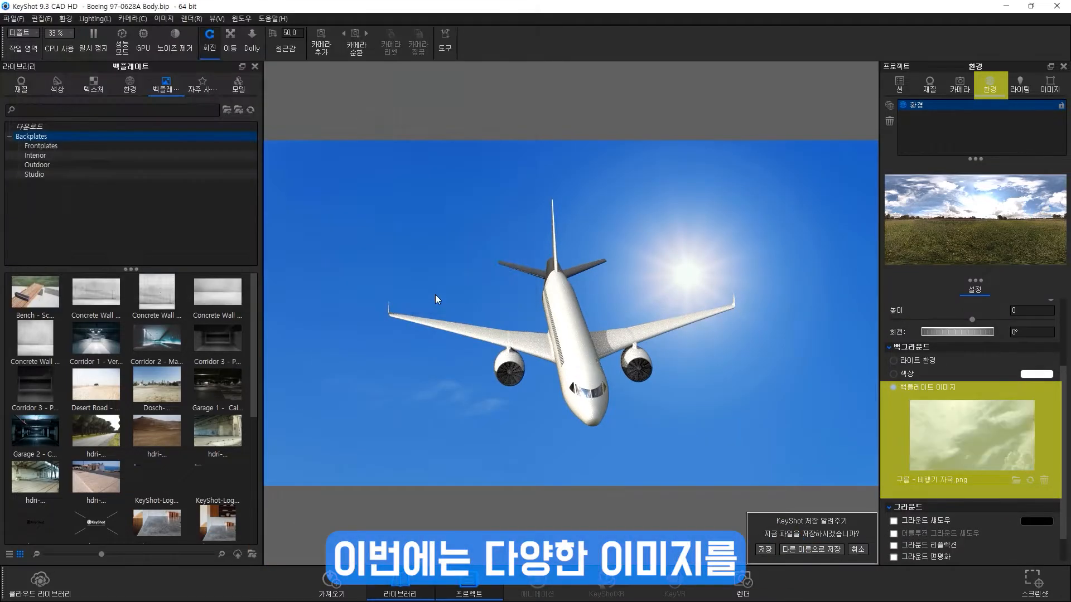
left_click(1015, 480)
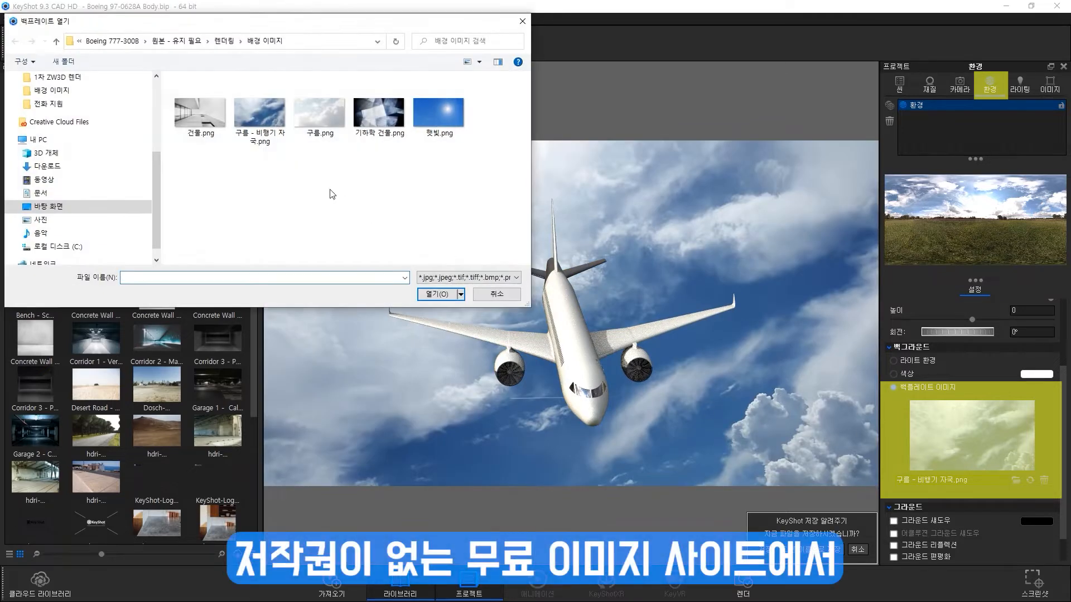
left_click(437, 294)
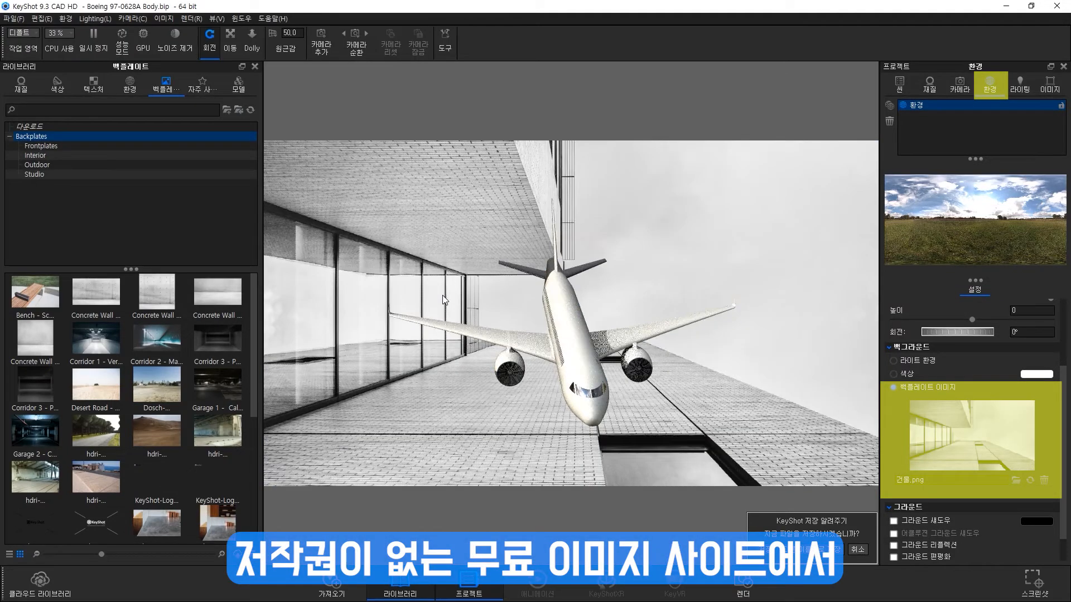
- Replace the backplate image with 기하학 건물.png, and switch it back to the cloud picture 구름.png
left_click(1015, 480)
left_click(438, 294)
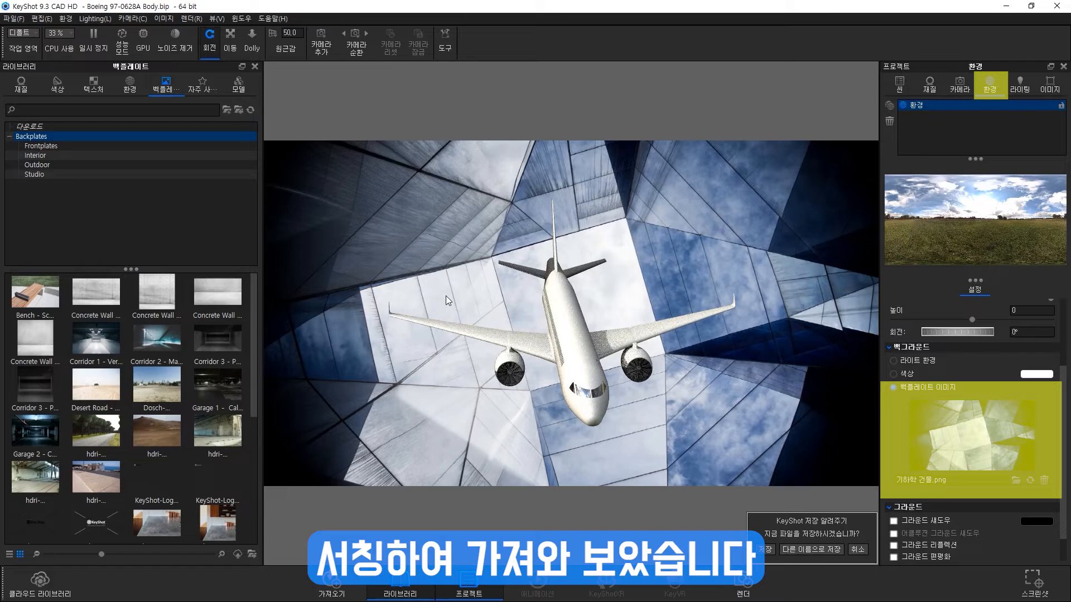
left_click(1015, 480)
left_click(437, 294)
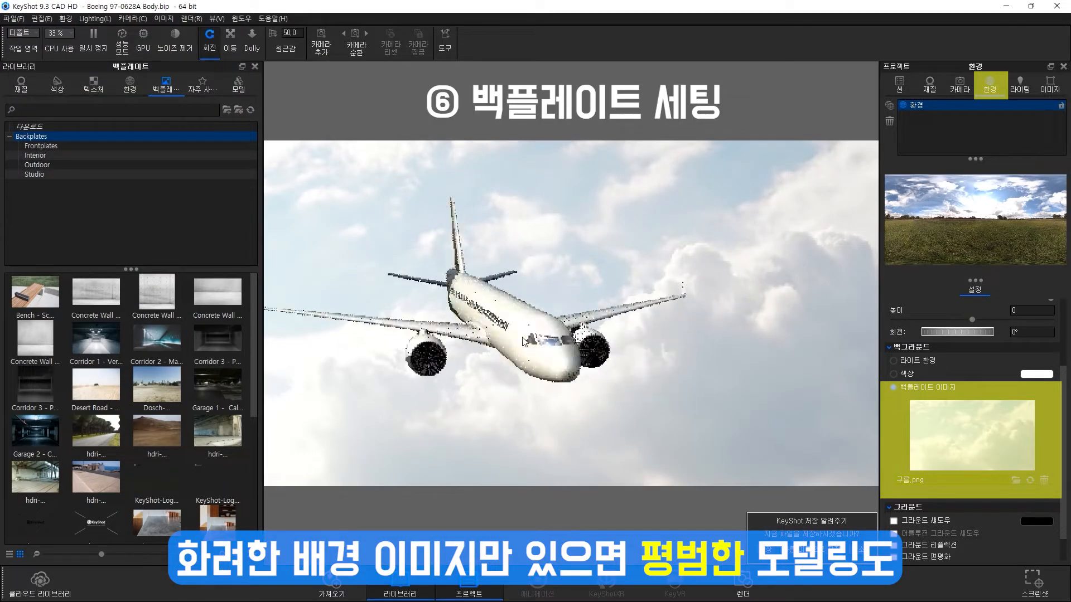
- Examine the aircraft against the cloud backplate from several angles, both close up and as a whole
scroll(524, 341, "up", 10)
left_click_drag(599, 315, 608, 314)
scroll(536, 317, "down", 10)
left_click_drag(535, 313, 599, 306)
scroll(600, 305, "up", 8)
left_click_drag(658, 284, 757, 262)
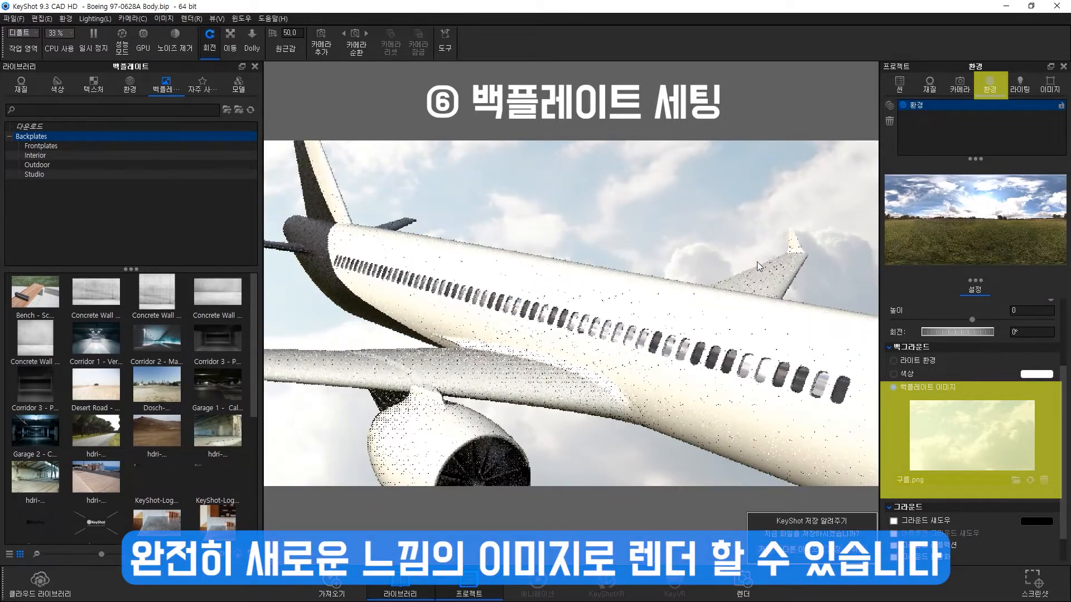
scroll(659, 241, "down", 8)
left_click_drag(658, 240, 638, 255)
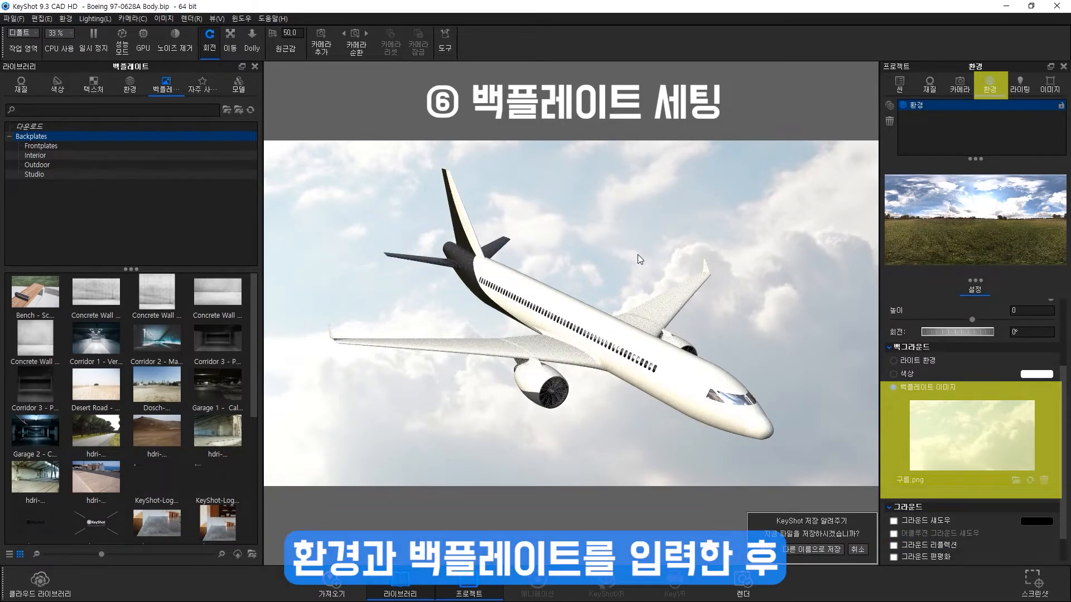
- Set the roughness of the tail's Paint Gloss Black material to 0.134 and its refractive index to 1.694
double_click(463, 257)
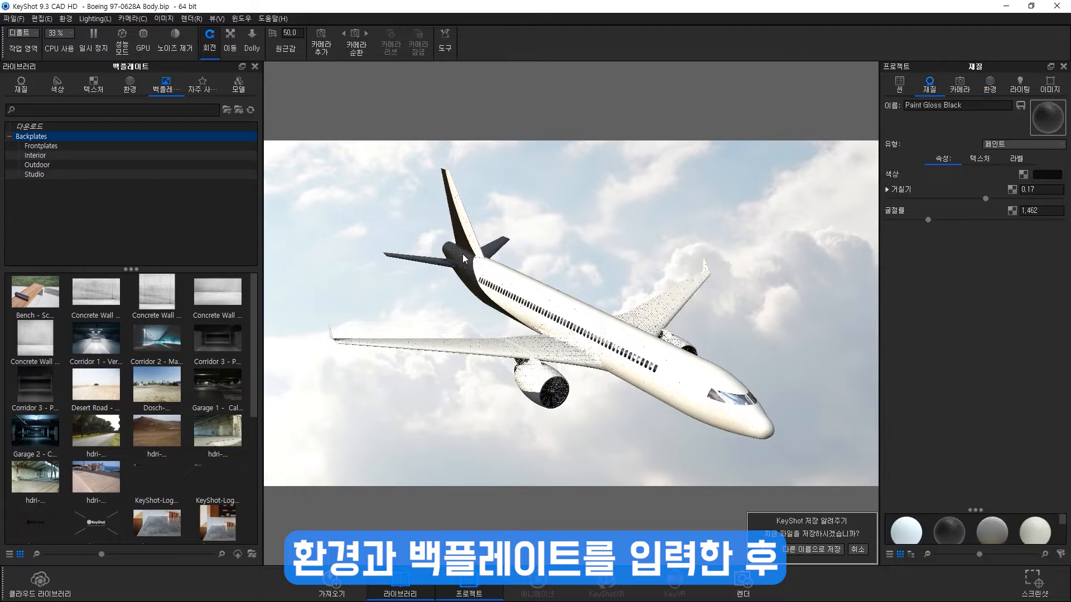
left_click_drag(928, 219, 977, 199)
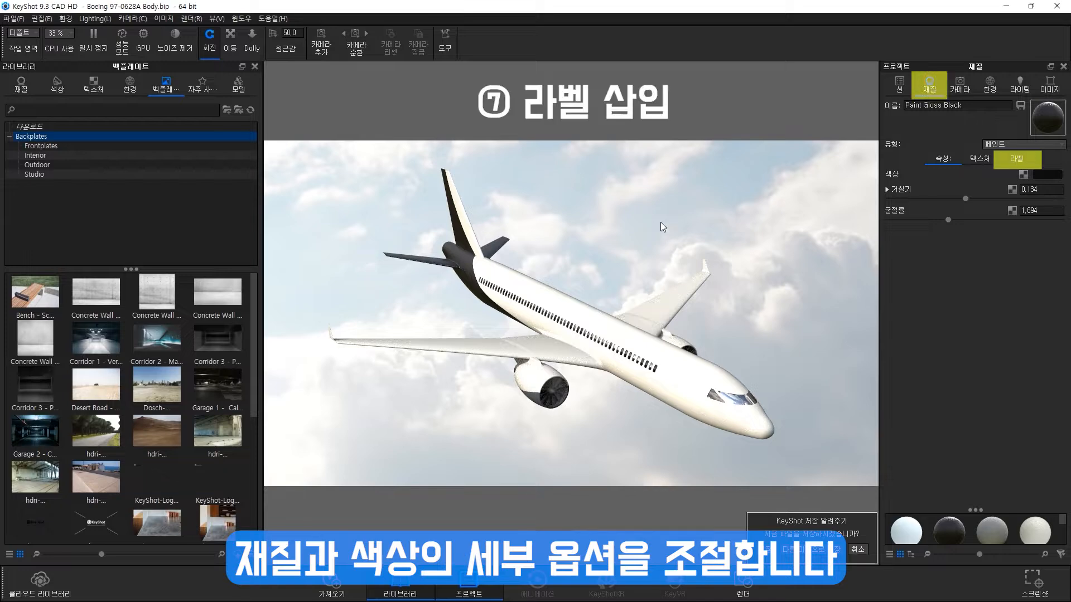
- Add the image 1021X128.png as a texture label on the white fuselage material
left_click(1016, 158)
left_click(891, 176)
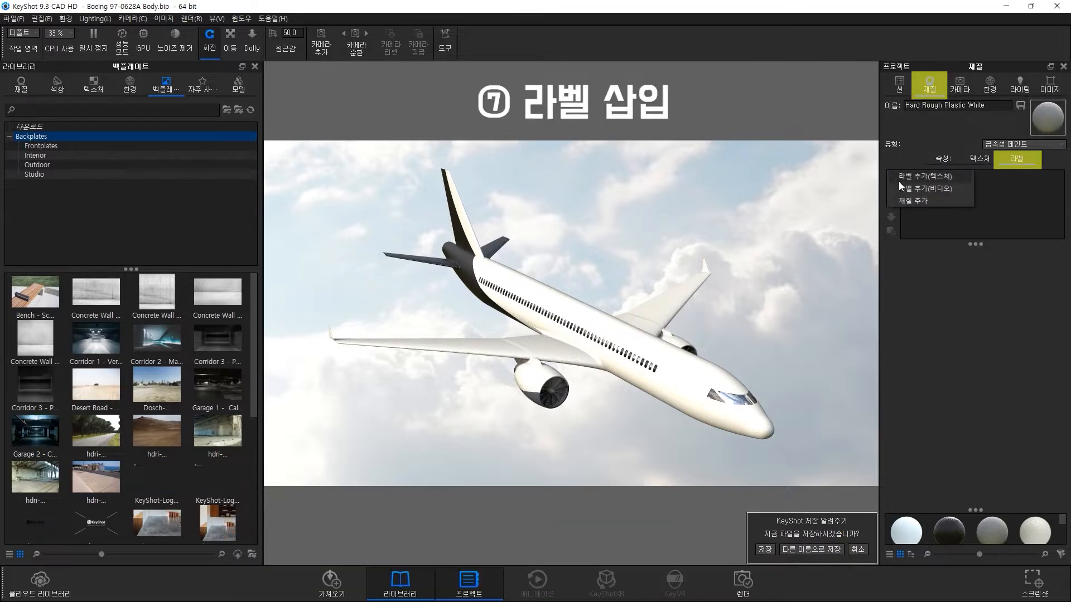
left_click(899, 182)
left_click(452, 294)
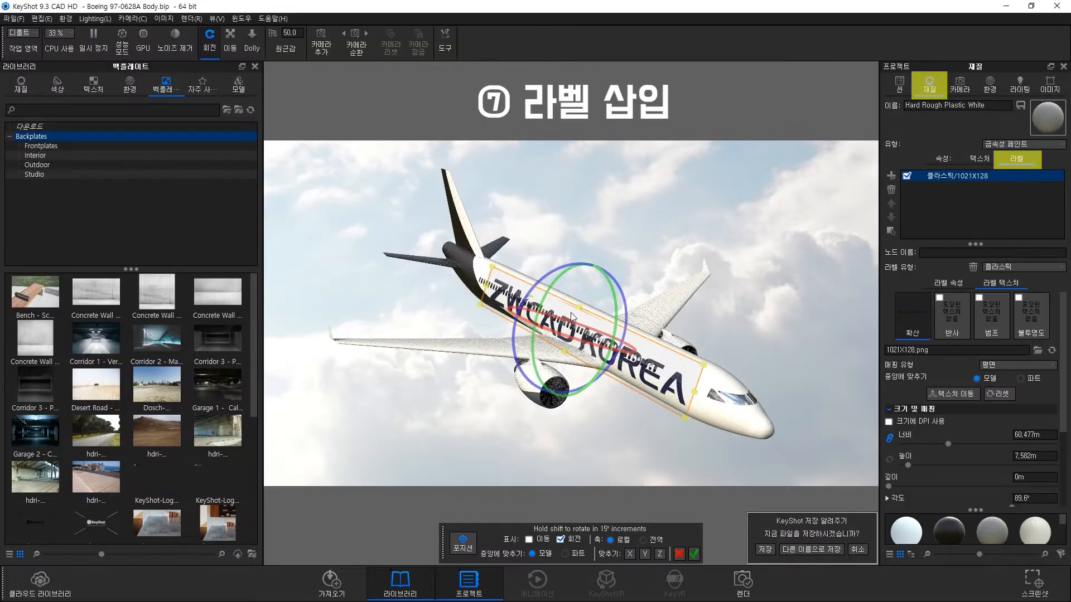
- Place the ZWCAD KOREA label along the fuselage side, rotated to about 86.4° and scaled to about 55.6 m wide, and accept it
left_click_drag(573, 316, 582, 318)
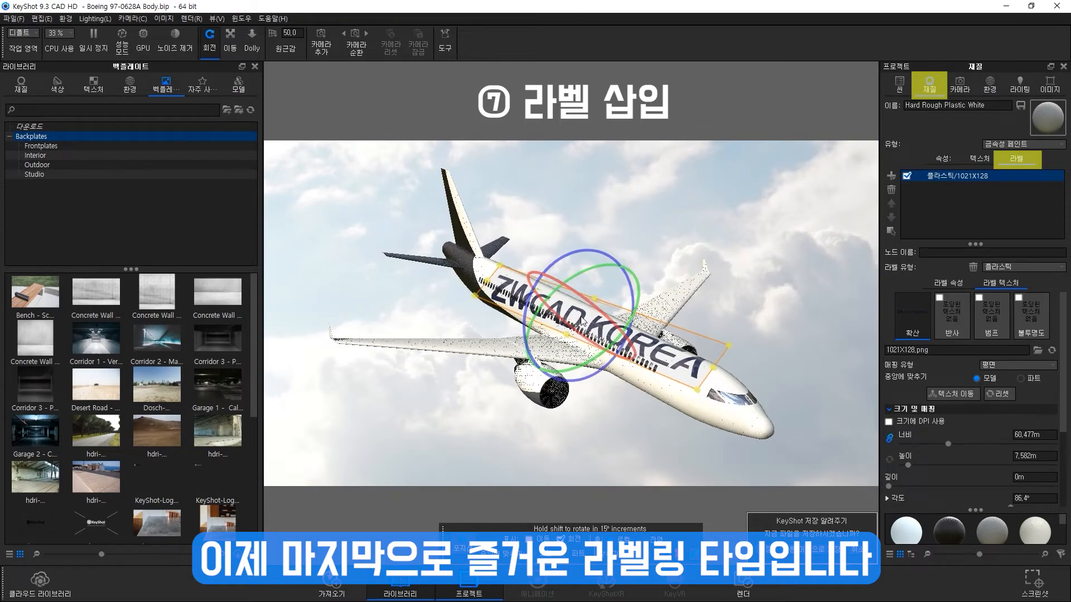
left_click_drag(725, 347, 700, 340)
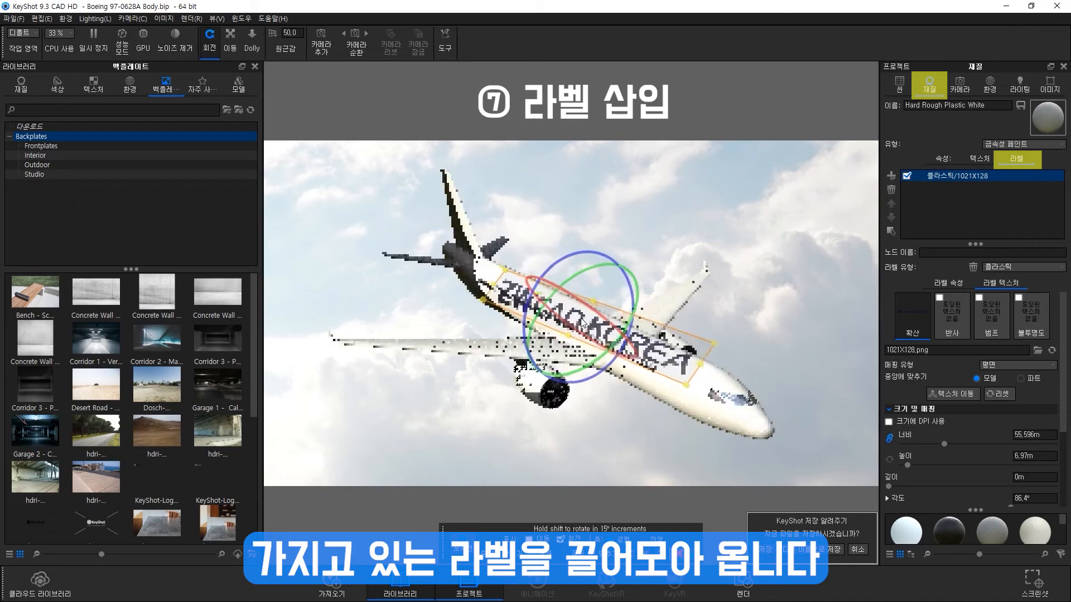
mouse_move(764, 362)
left_mouse_down()
mouse_move(728, 389)
mouse_move(772, 360)
mouse_move(777, 375)
left_mouse_up()
left_click(665, 554)
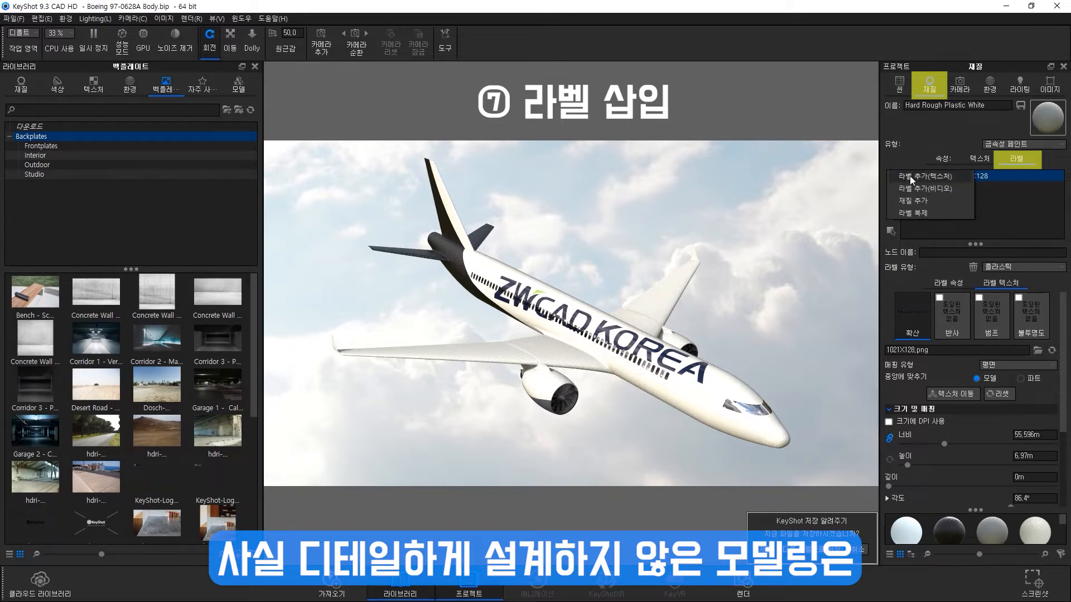
- Add ZWCAD3D-(bg 검)-02.png as a second texture label on the white body material and give it planar mapping
left_click(909, 175)
left_click(294, 181)
left_click(440, 432)
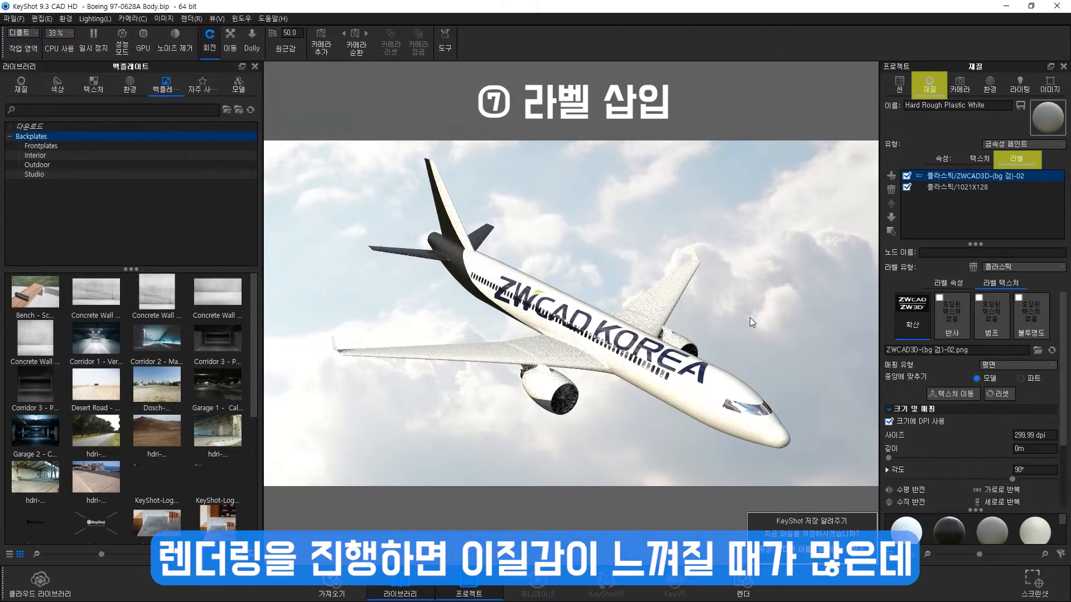
left_click(1000, 365)
left_click(991, 406)
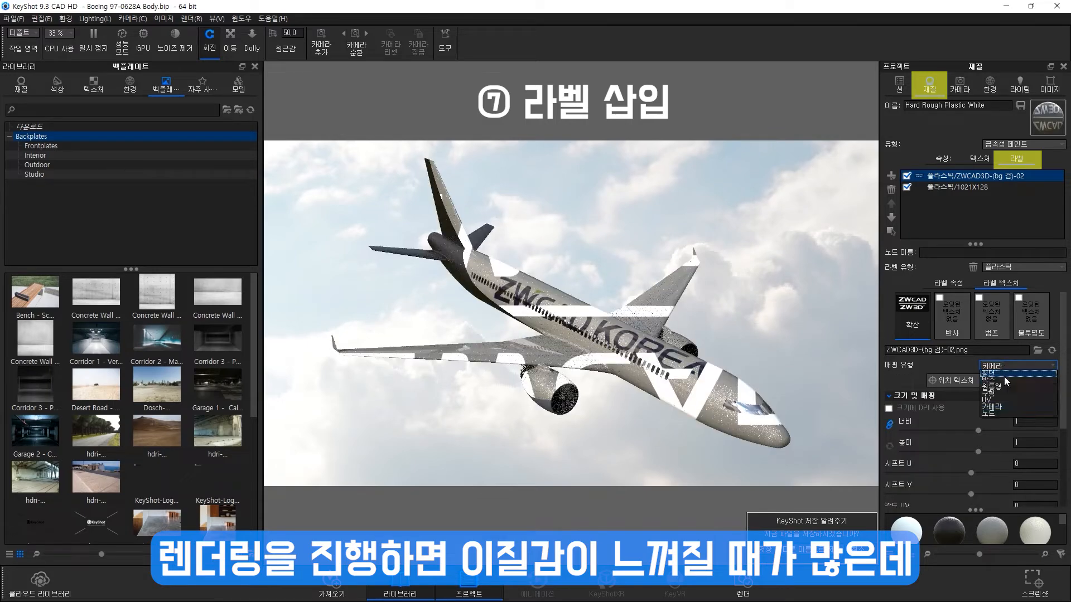
left_click(1003, 373)
- Place the ZWCAD/ZW3D logo label on the far wing near its root, about 7 m wide and rotated to about -179.7°
left_click(951, 393)
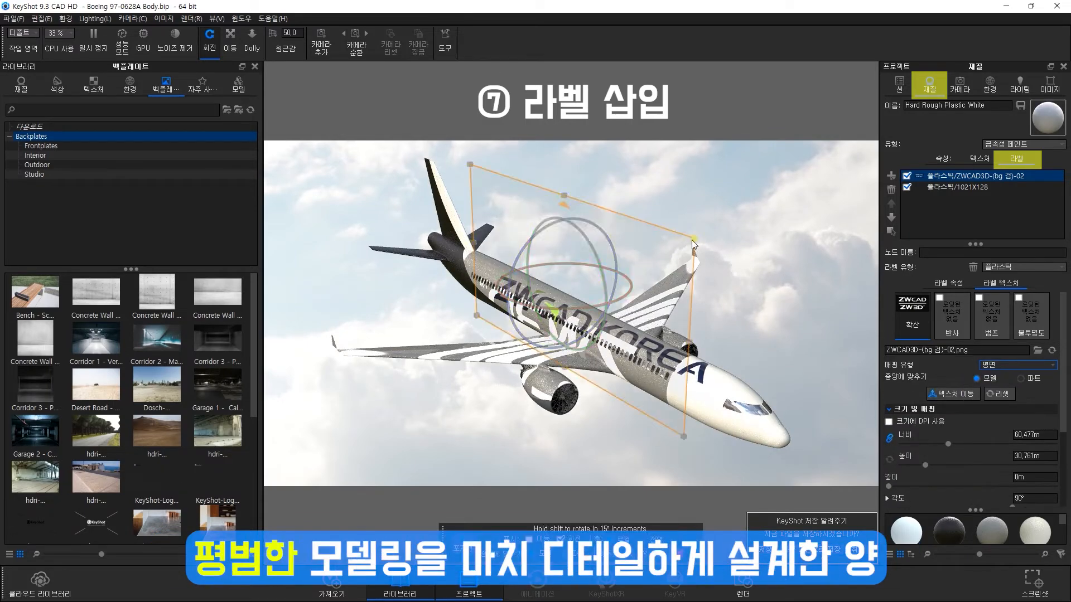
left_click_drag(694, 245, 590, 307)
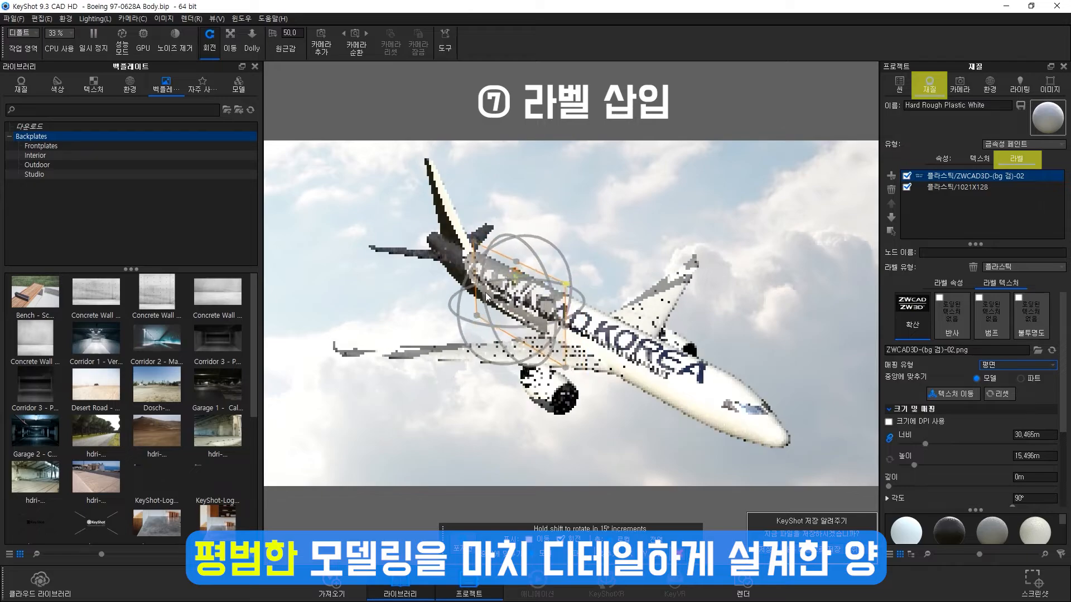
left_click_drag(496, 296, 531, 299)
left_click_drag(702, 321, 681, 314)
left_click_drag(681, 314, 700, 178)
scroll(600, 304, "up", 8)
left_click_drag(797, 234, 609, 314)
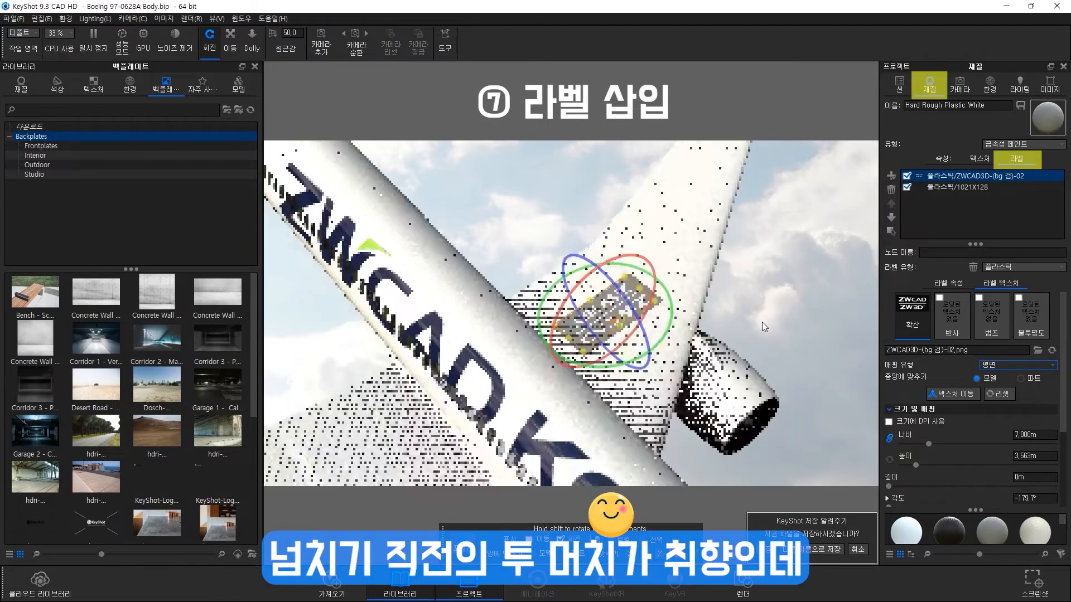
left_click_drag(762, 323, 760, 300)
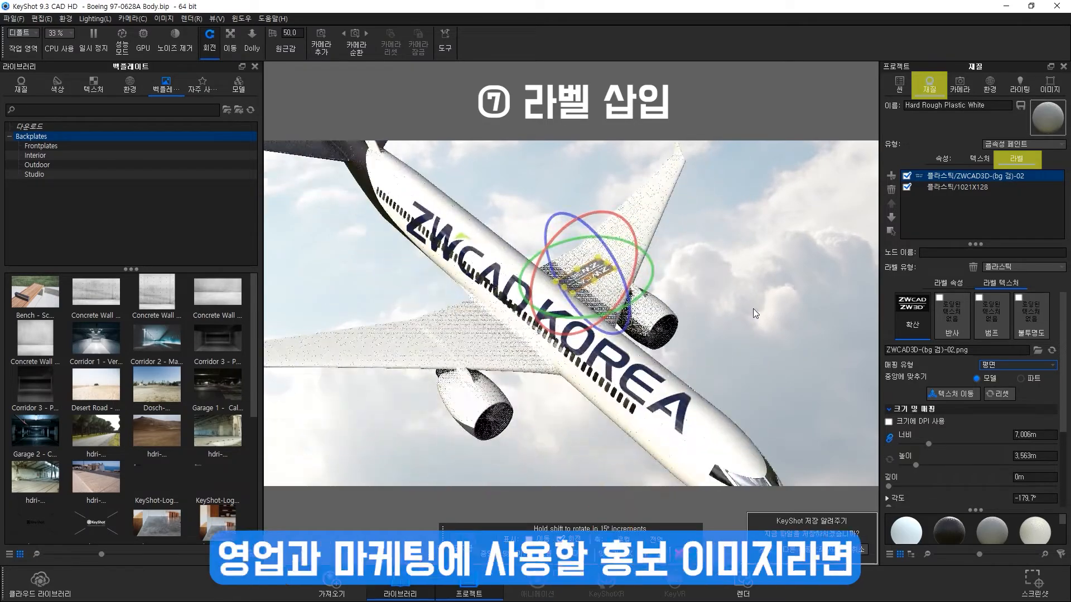
left_click_drag(763, 312, 832, 280)
- Add another ZWCAD3D-(bg 검)-02.png texture label to the white body material and set its mapping type to planar
left_click(895, 178)
left_click(249, 258)
left_click(439, 500)
left_click(1011, 334)
left_click(999, 373)
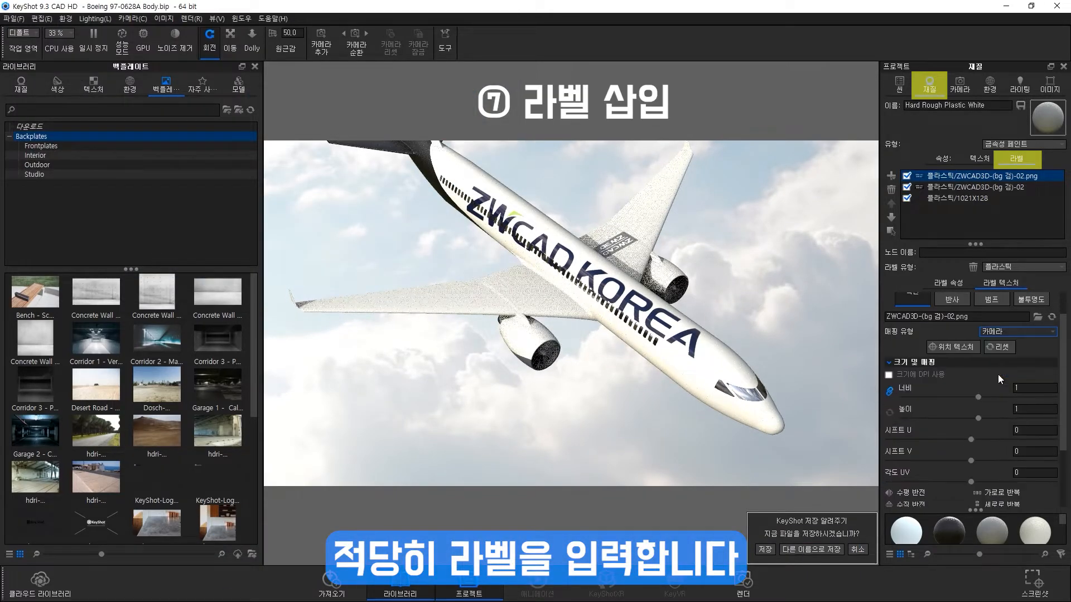
left_click(1007, 332)
left_click(1006, 338)
- Place the new logo label on the fuselage side behind the cockpit windows, about 4.8 m wide and rotated to about -100.1°
left_click(972, 363)
left_click_drag(632, 252, 736, 374)
mouse_move(704, 372)
left_mouse_down()
mouse_move(691, 372)
mouse_move(717, 369)
left_mouse_up()
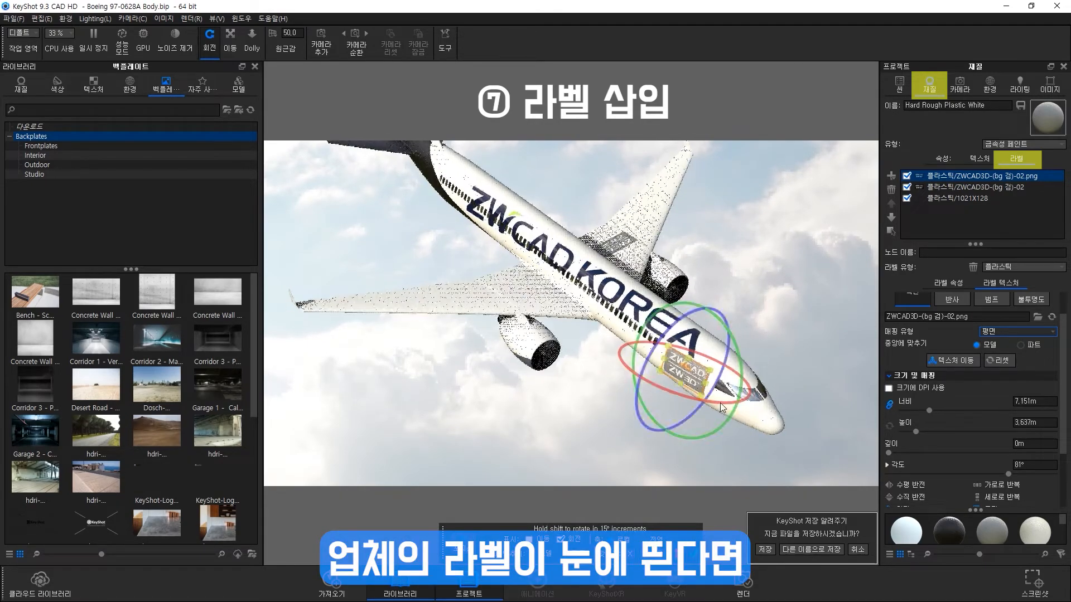
left_click_drag(787, 342, 704, 312)
scroll(704, 317, "up", 6)
left_click_drag(803, 366, 825, 209)
left_click_drag(744, 368, 772, 369)
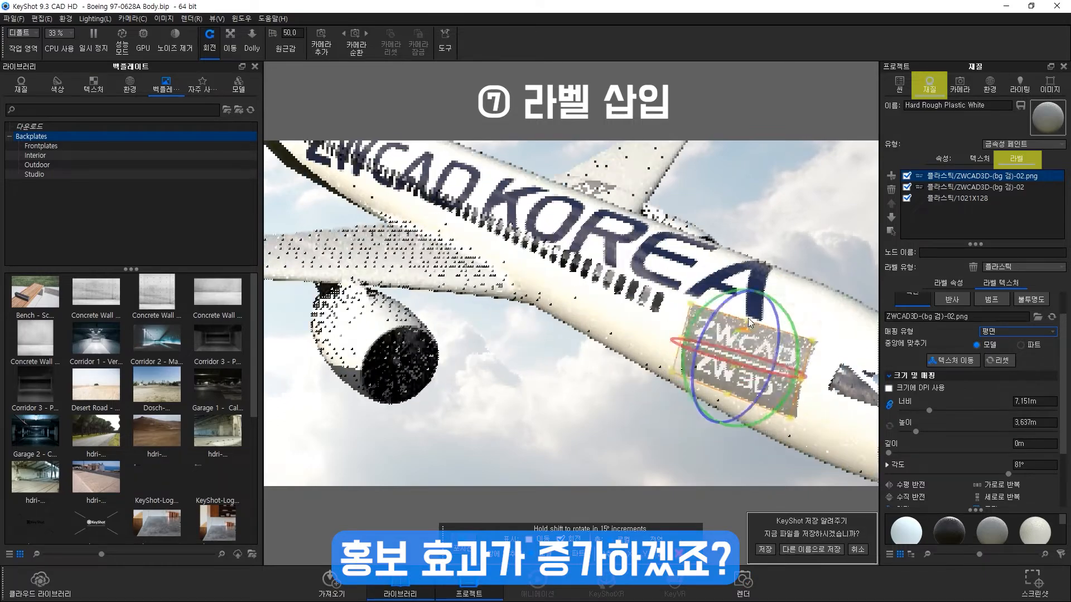
left_click_drag(828, 226, 744, 237)
left_click_drag(617, 383, 630, 384)
left_click_drag(708, 322, 707, 310)
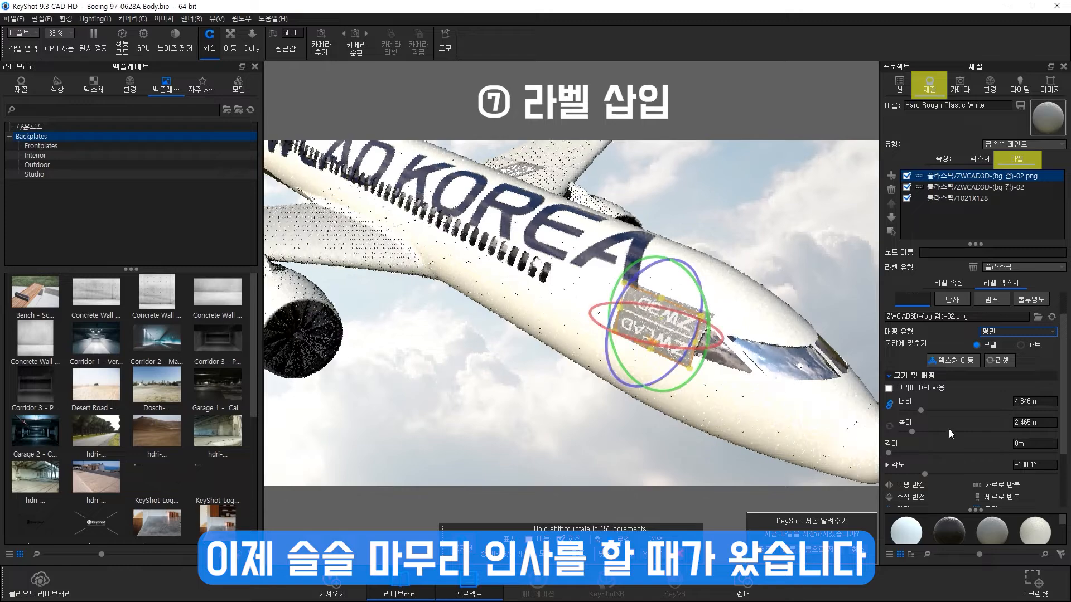
- Flip the cockpit-side logo label horizontally and vertically, scale it to about 2.8 m wide, and accept the placement
scroll(921, 423, "down", 3)
left_click(890, 418)
left_click(889, 430)
left_click_drag(702, 295, 669, 331)
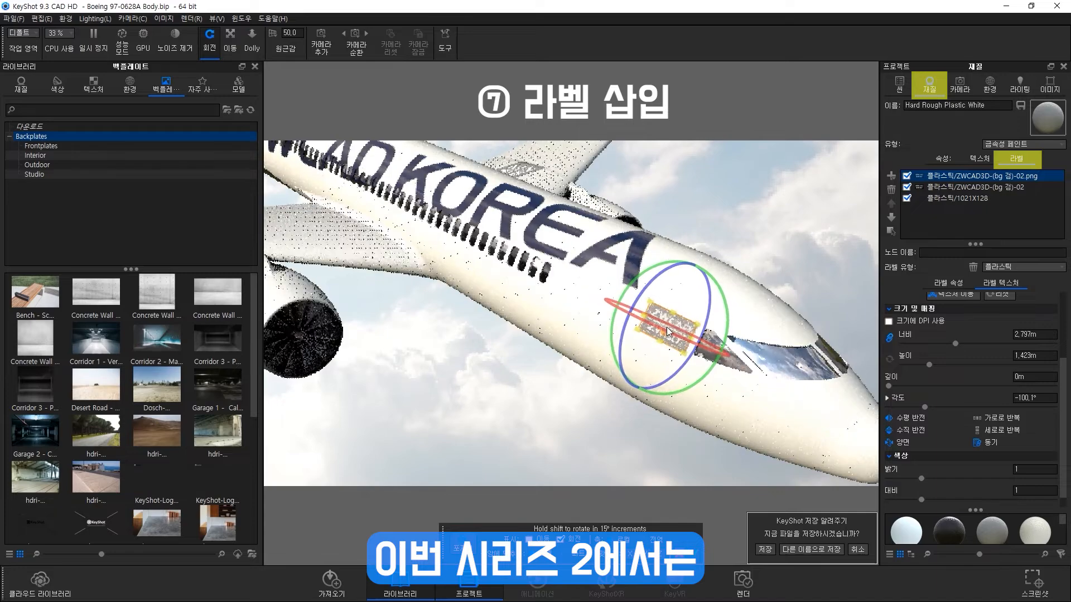
left_click(681, 540)
- Add a third ZWCAD3D-(bg 검)-02.png texture label to the white body material for the engine, with planar mapping
left_click_drag(548, 368, 691, 366)
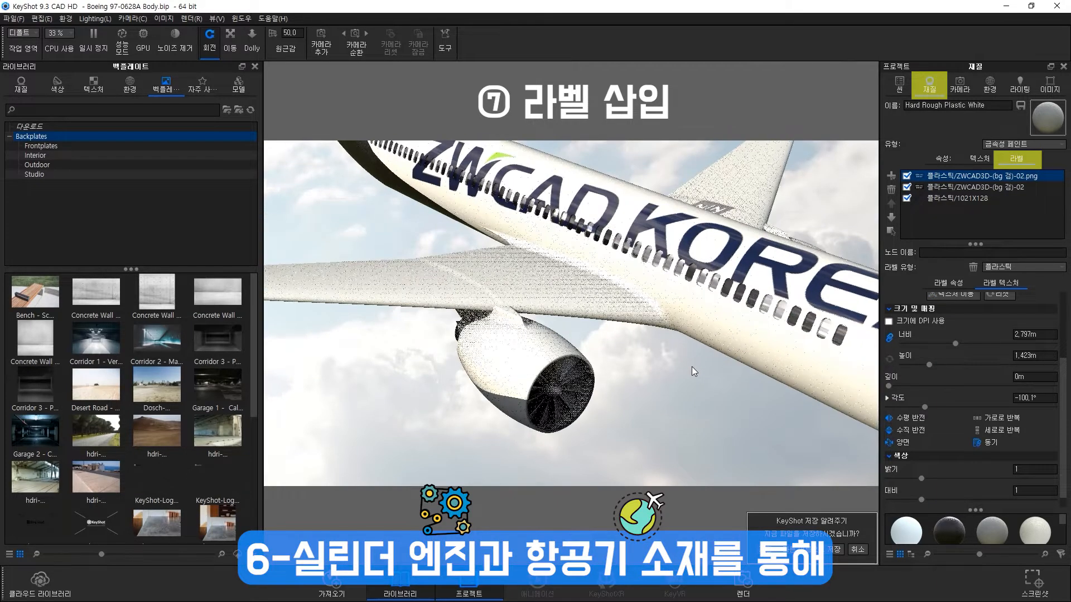
left_click(888, 179)
left_click(912, 189)
left_click(275, 192)
left_click(437, 294)
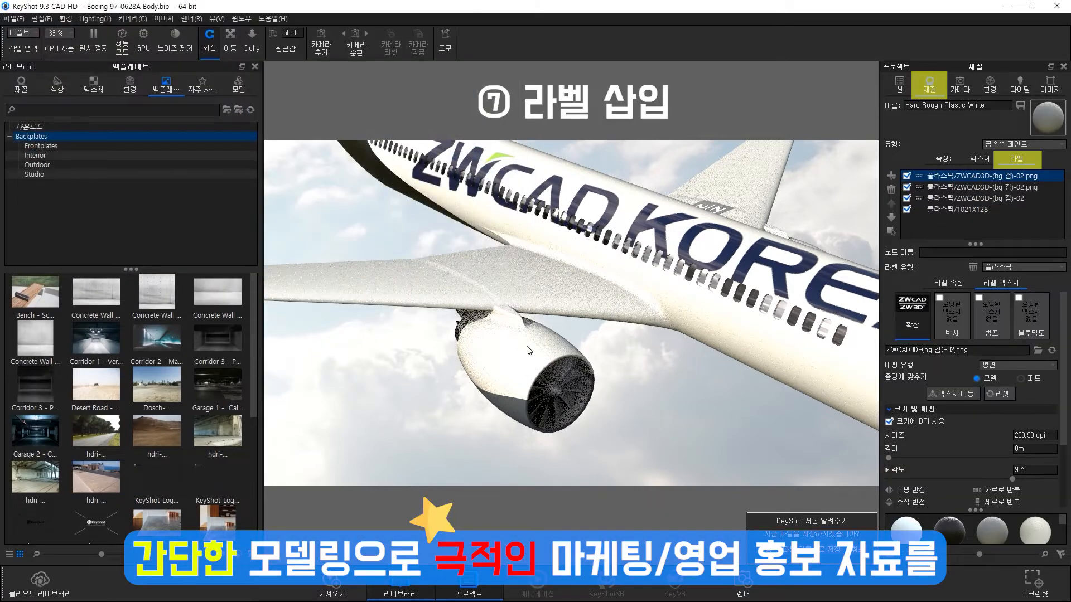
left_click(987, 366)
left_click(989, 366)
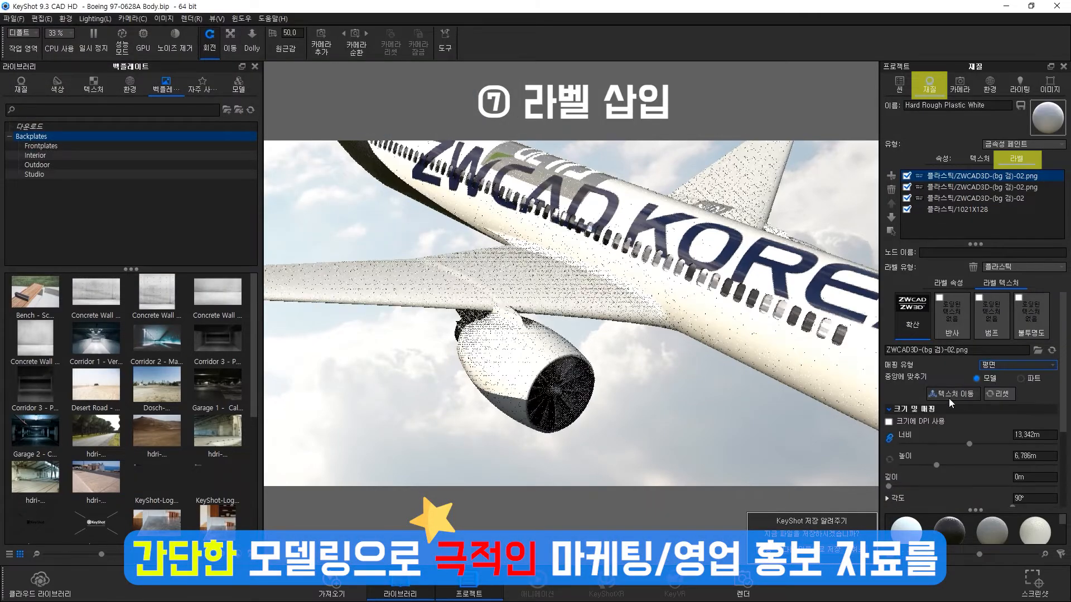
- Place the third logo label on the near engine's cowling above the intake, about 3.26 m wide and rotated to about -3.1°
left_click(950, 394)
left_click(517, 347)
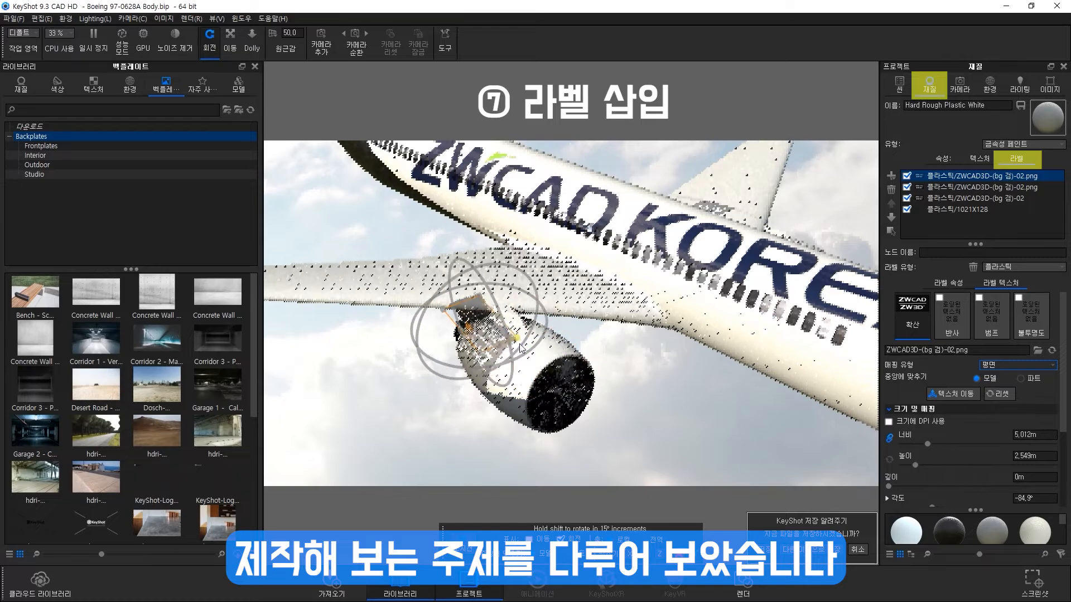
left_click_drag(559, 318, 524, 384)
left_click_drag(561, 342, 549, 339)
left_click_drag(509, 388, 528, 383)
left_click_drag(522, 343, 545, 347)
scroll(636, 399, "up", 4)
left_click_drag(669, 357, 719, 323)
left_click_drag(651, 325, 652, 291)
left_click_drag(584, 305, 597, 312)
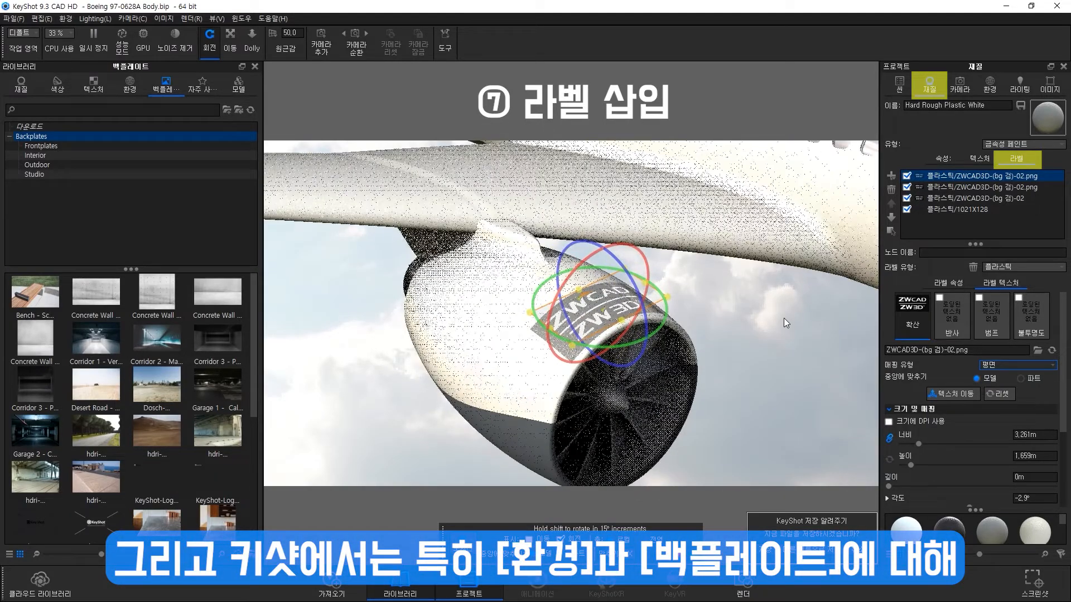
left_click_drag(667, 315, 668, 314)
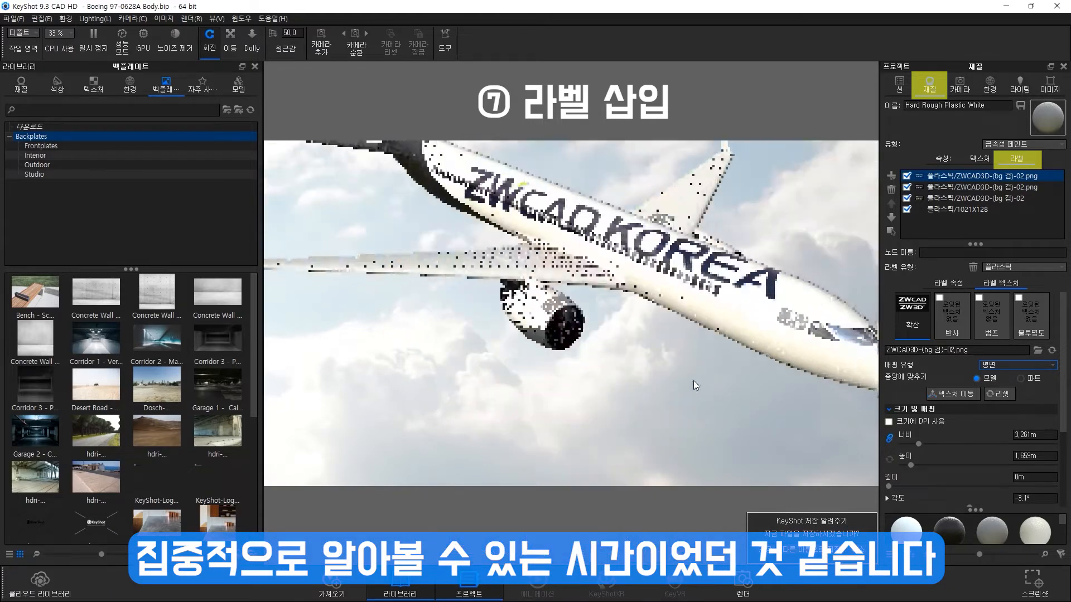
- Frame the whole labelled aircraft diagonally, nose down, against the cloud backplate
scroll(634, 372, "down", 5)
middle_click_drag(566, 389, 583, 430)
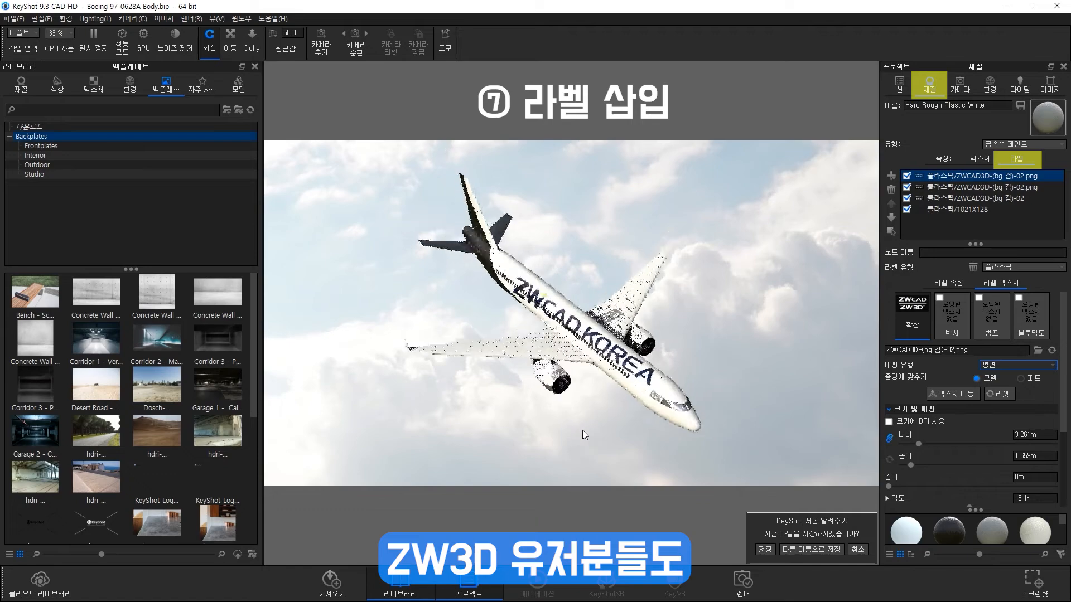
scroll(616, 439, "up", 2)
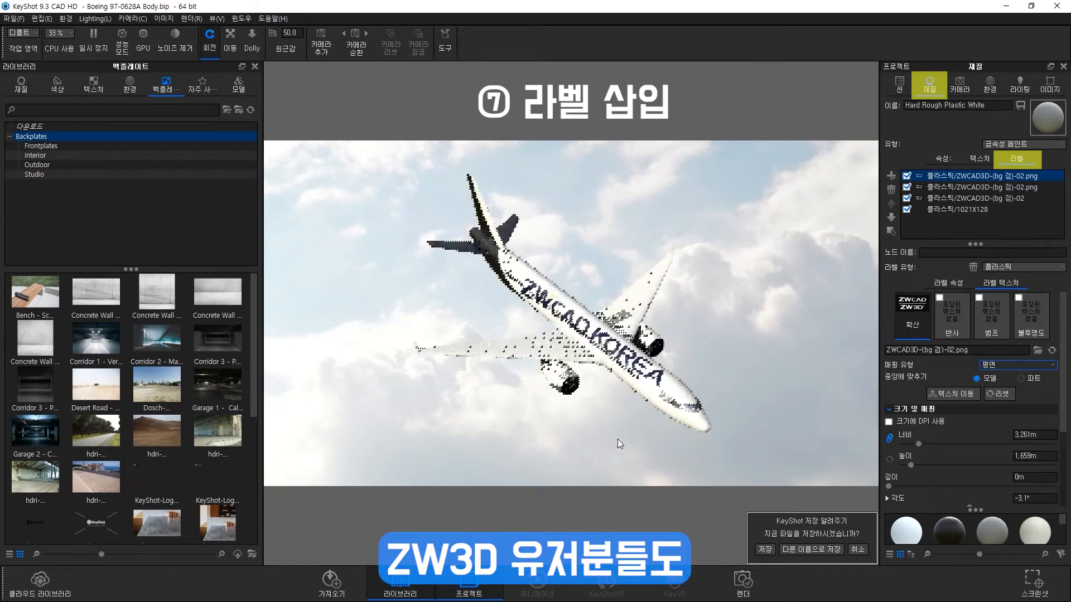
middle_click_drag(598, 435, 608, 436)
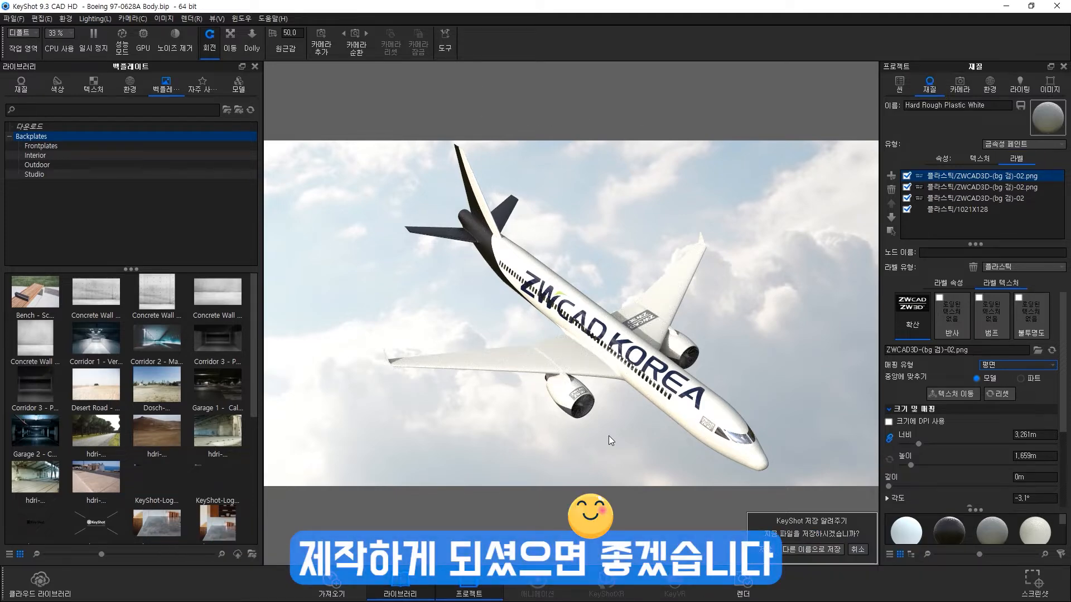
- Create an image style named 색감 조정 and switch it to the photographic mode (사진에 가깝게)
left_click(1051, 89)
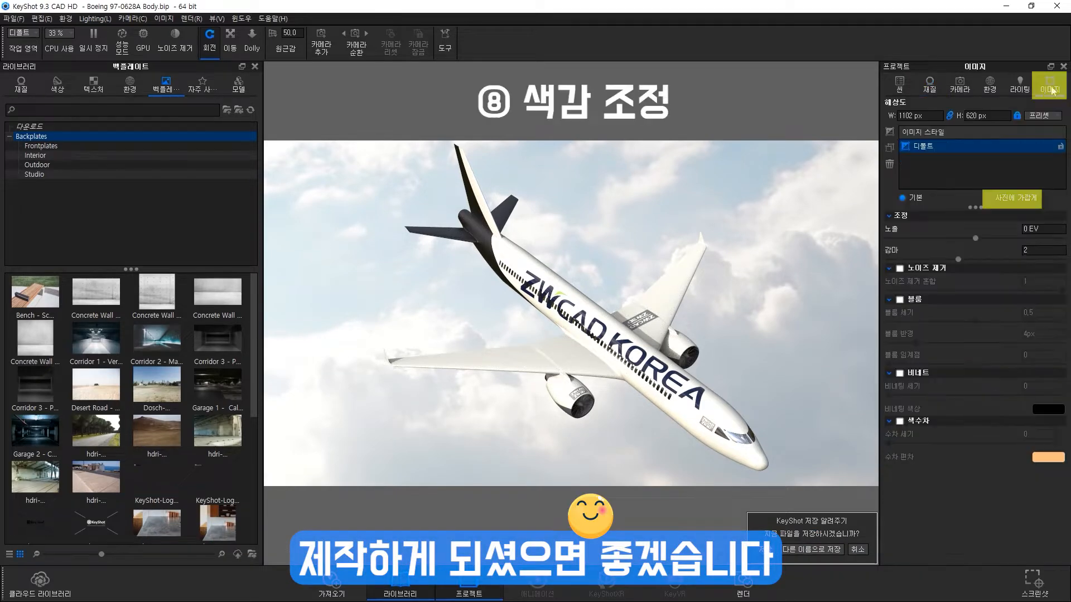
left_click(891, 133)
type("색감 조정")
key("Return")
left_click(988, 198)
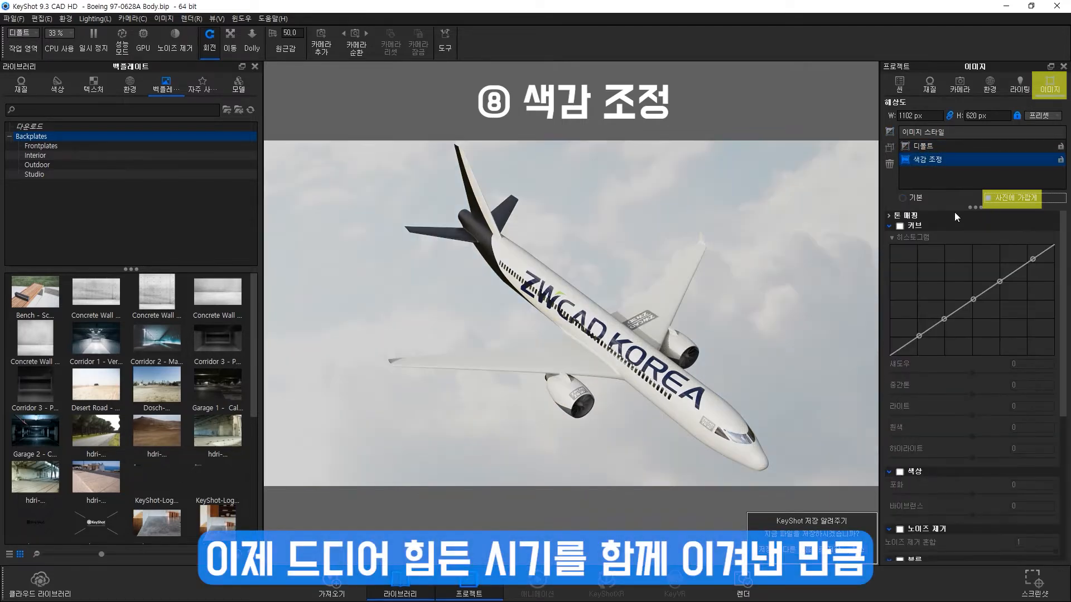
- Shape the style's tone curve for more contrast, with midtones -0.5, lights -0.342, whites 0.903 and highlights 0.593
left_click_drag(999, 281, 999, 259)
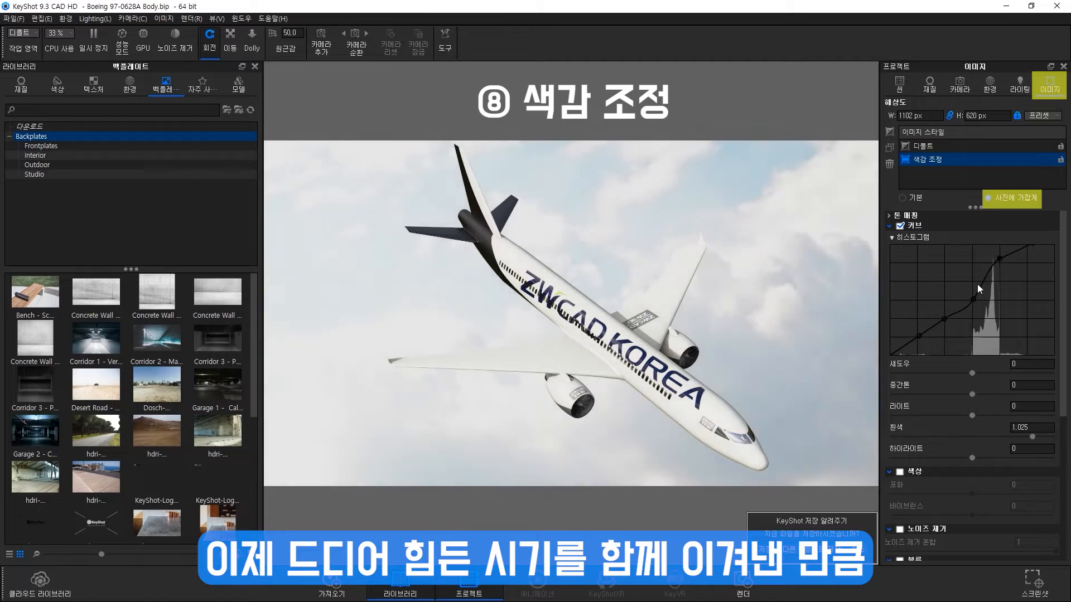
left_click_drag(973, 300, 973, 306)
left_click_drag(998, 260, 998, 257)
left_click_drag(945, 319, 973, 310)
mouse_move(999, 257)
left_mouse_down()
mouse_move(1031, 240)
mouse_move(1002, 260)
left_mouse_up()
left_click_drag(974, 299, 975, 307)
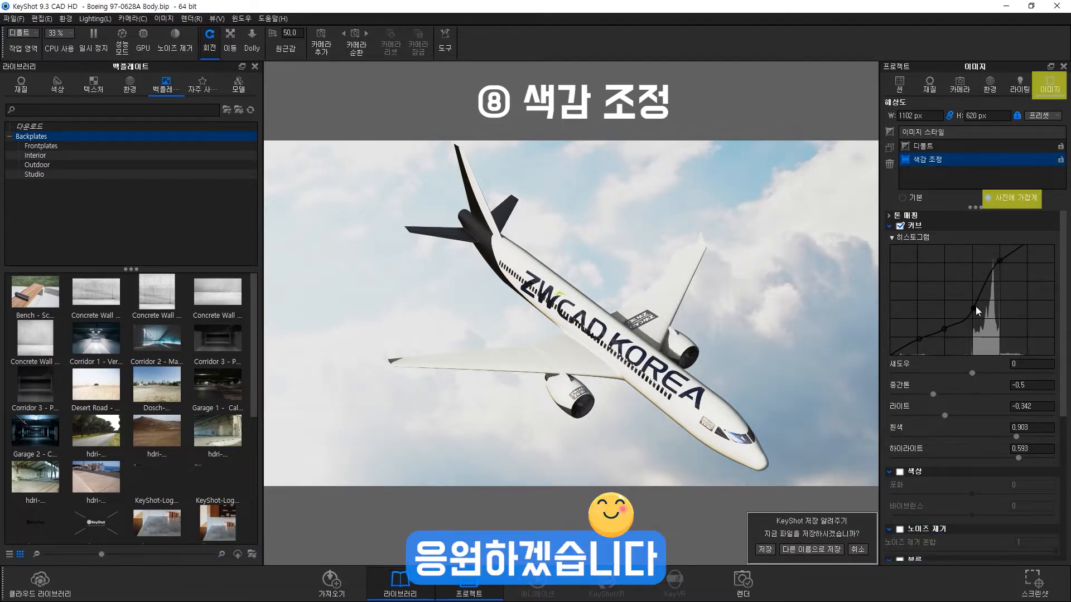
- Compare the 색감 조정 image style with 디폴트, and leave 디폴트 active
left_click(928, 143)
left_click(933, 161)
left_click(928, 147)
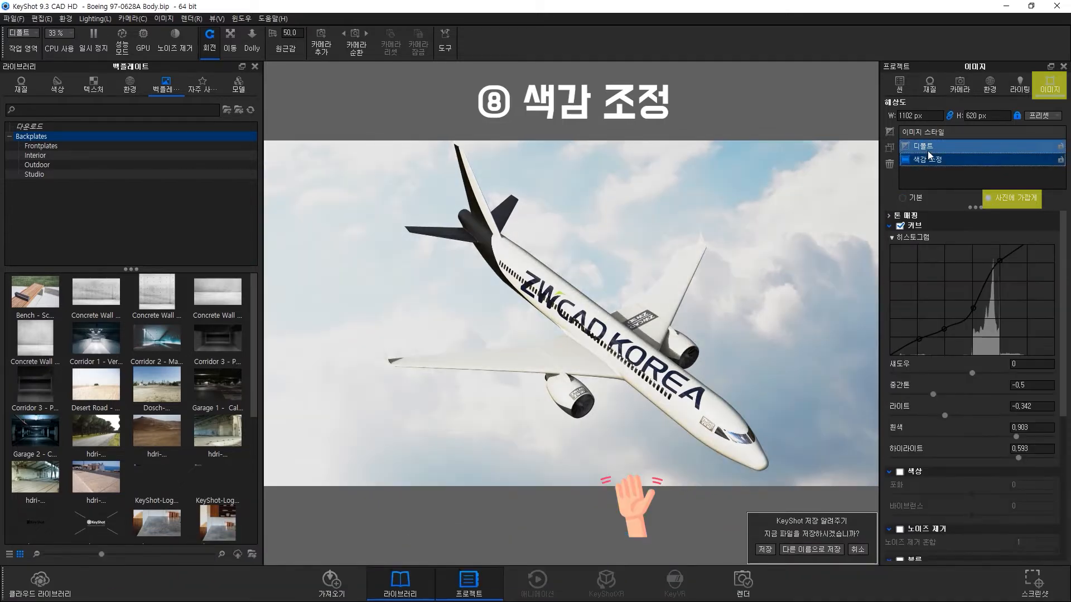
left_click(928, 161)
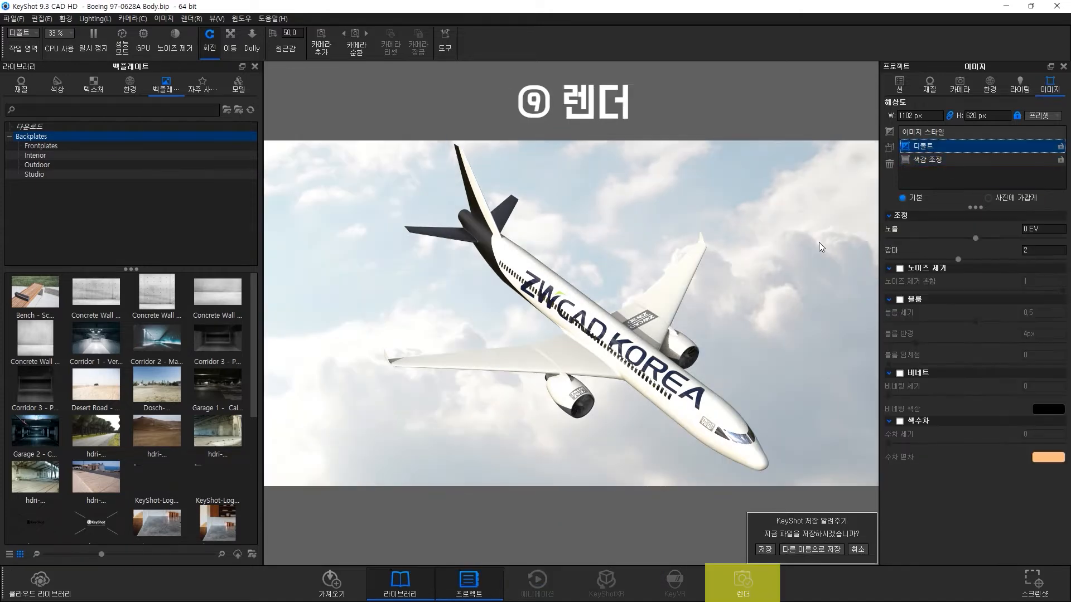
- Open the render output settings for a still image
left_click(740, 590)
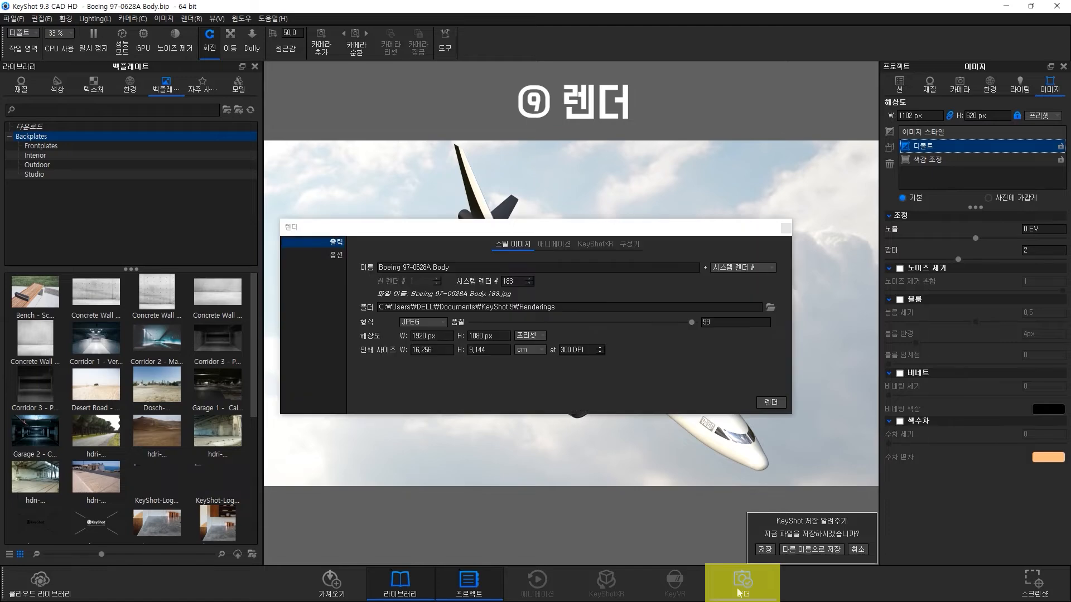